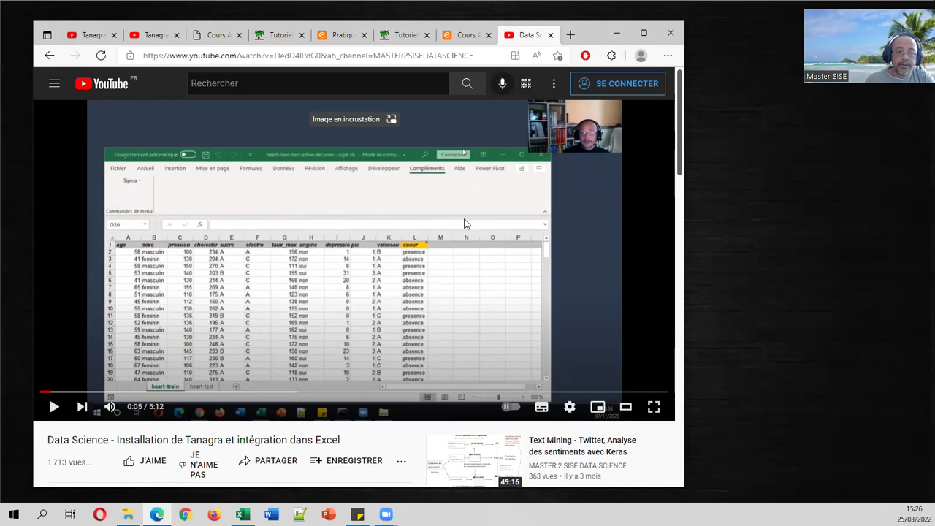
# - Check the table of contents of Pratique_Methodes_Factorielles.pdf around section 1.5 on projecting supplementary individuals
pyautogui.click(349, 43)
pyautogui.click(47, 78)
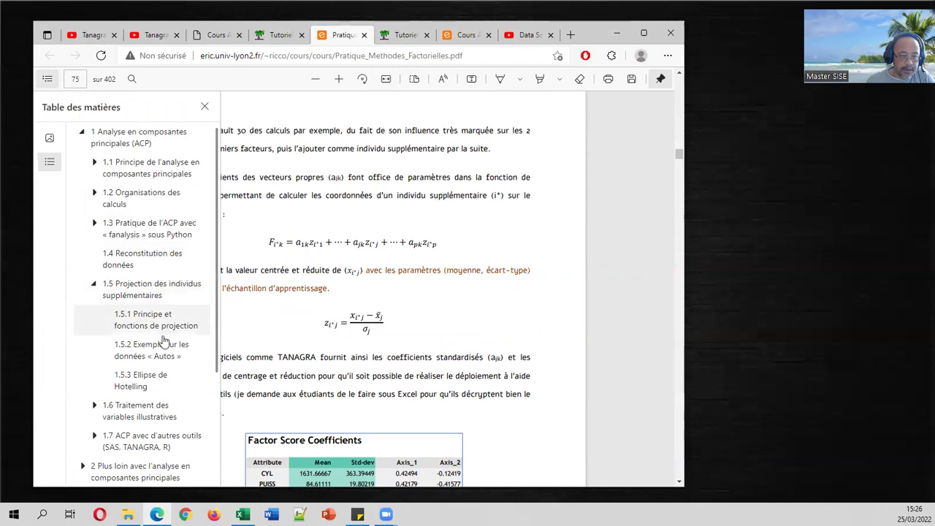
pyautogui.click(501, 290)
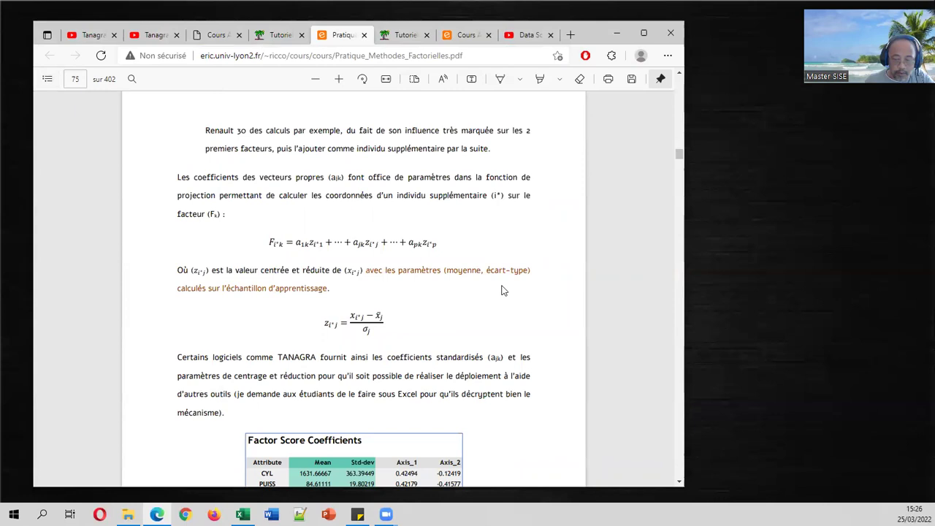
# - Switch to the autos-acp-3.xlsx workbook in Excel, move its window fully into view, and display the DATA_ACP_VAR_ILLUS sheet
pyautogui.hotkey('alt', 'Tab')
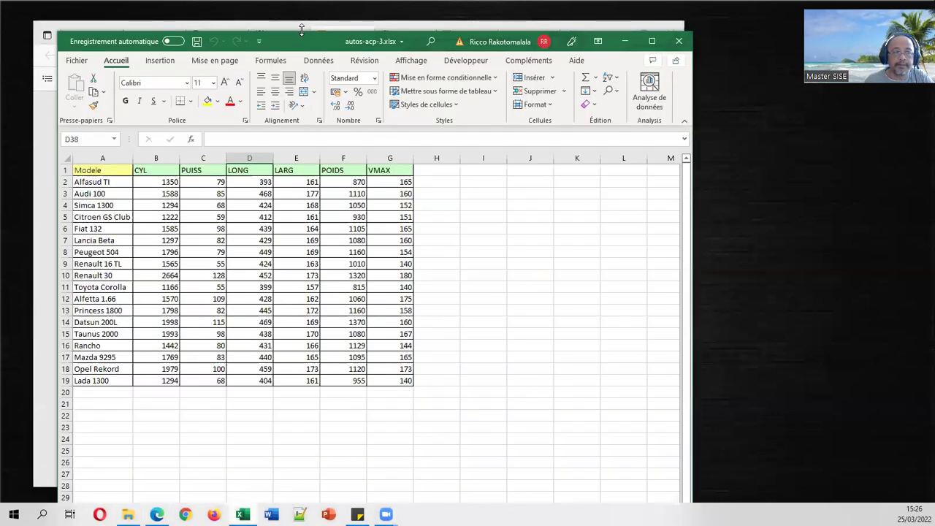
pyautogui.moveTo(301, 33); pyautogui.dragTo(330, 50)
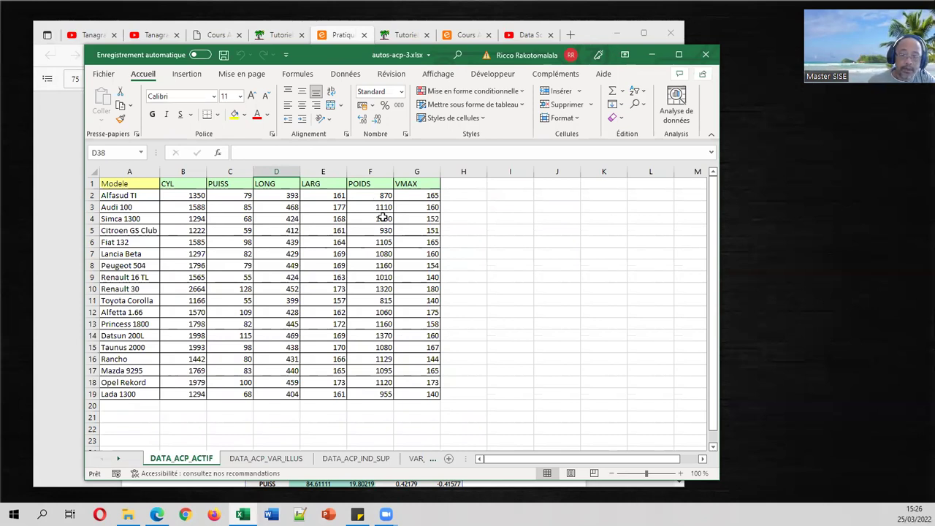
pyautogui.click(281, 458)
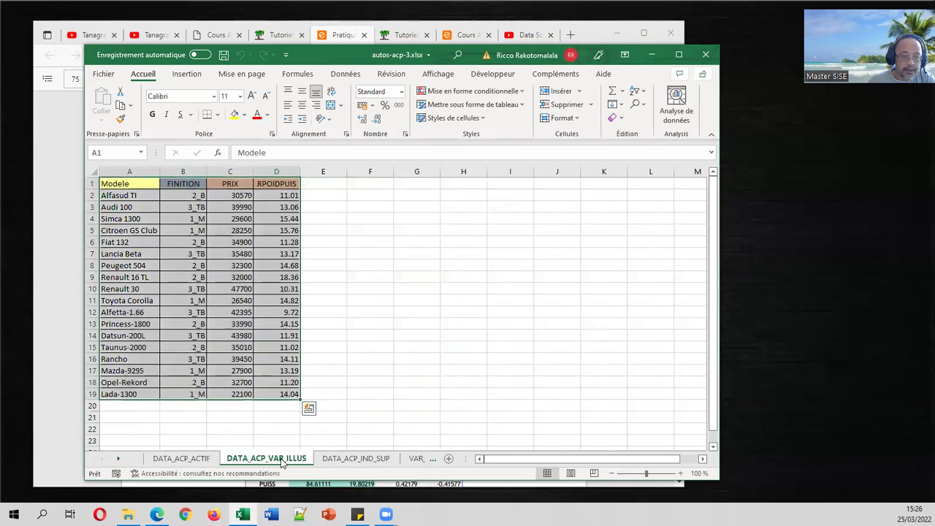
pyautogui.click(370, 299)
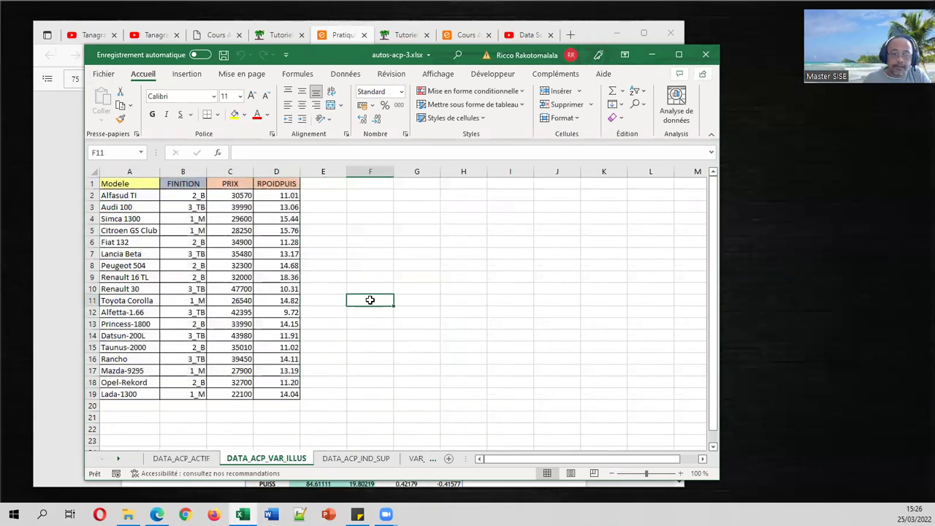
# - Compare the car models in the DATA_ACP_ACTIF sheet with those in the DATA_ACP_VAR_ILLUS sheet
pyautogui.click(172, 459)
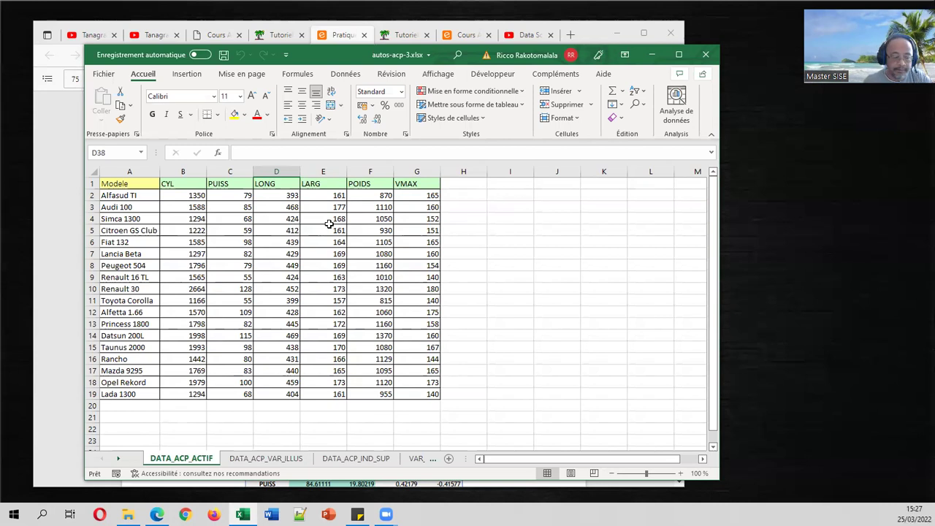
pyautogui.click(262, 458)
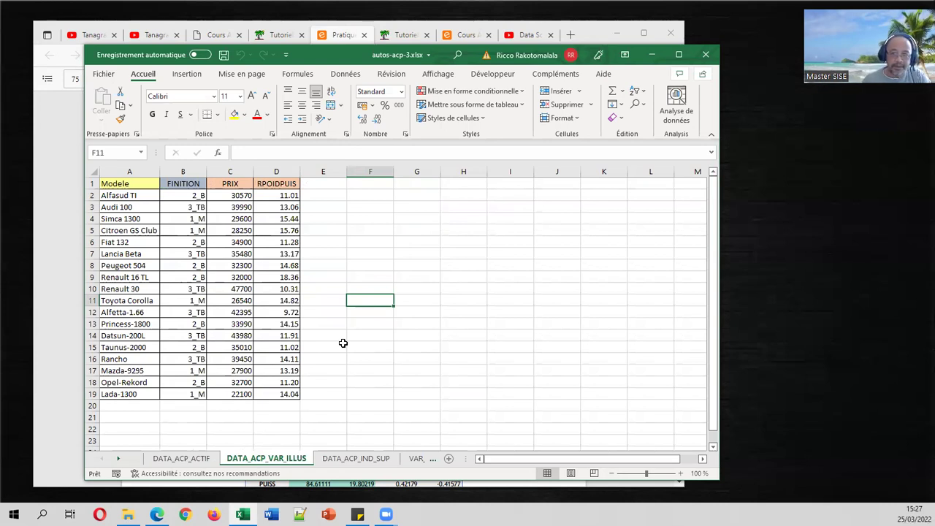
pyautogui.moveTo(129, 196); pyautogui.dragTo(129, 395)
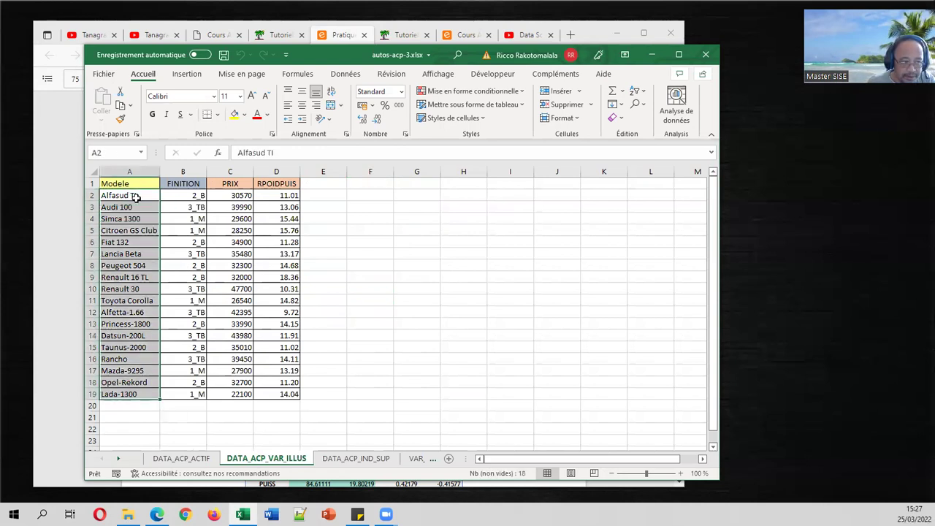
pyautogui.click(182, 458)
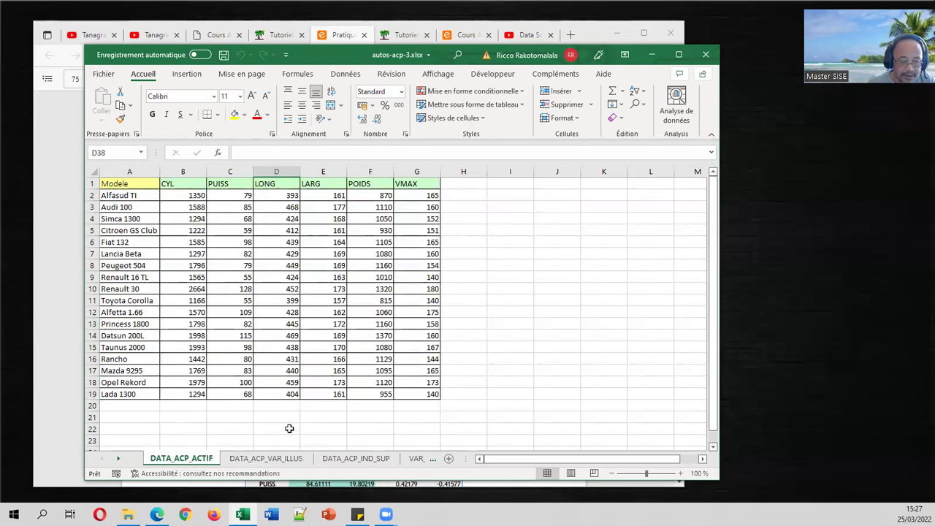
pyautogui.click(266, 458)
# - Examine the quantitative illustrative variables PRIX and RPOIDPUIS against the active variables in DATA_ACP_ACTIF
pyautogui.click(232, 208)
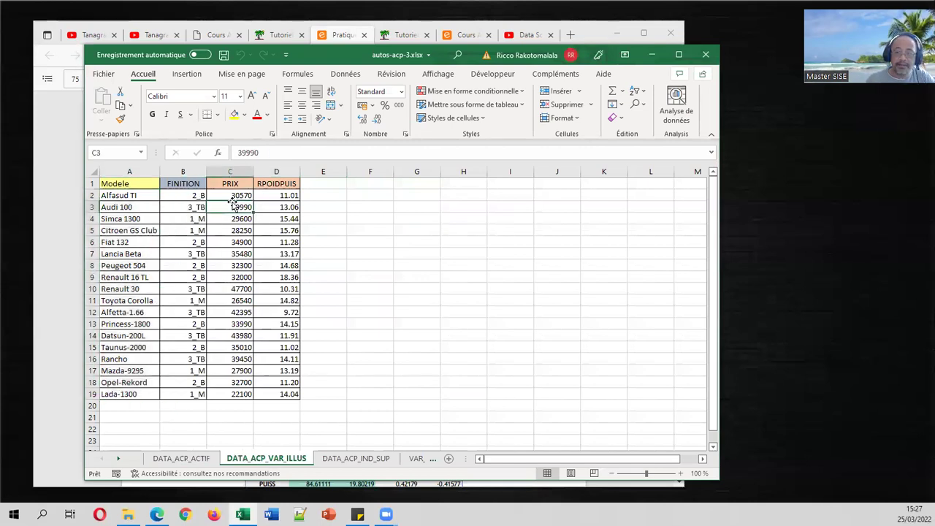
pyautogui.click(232, 171)
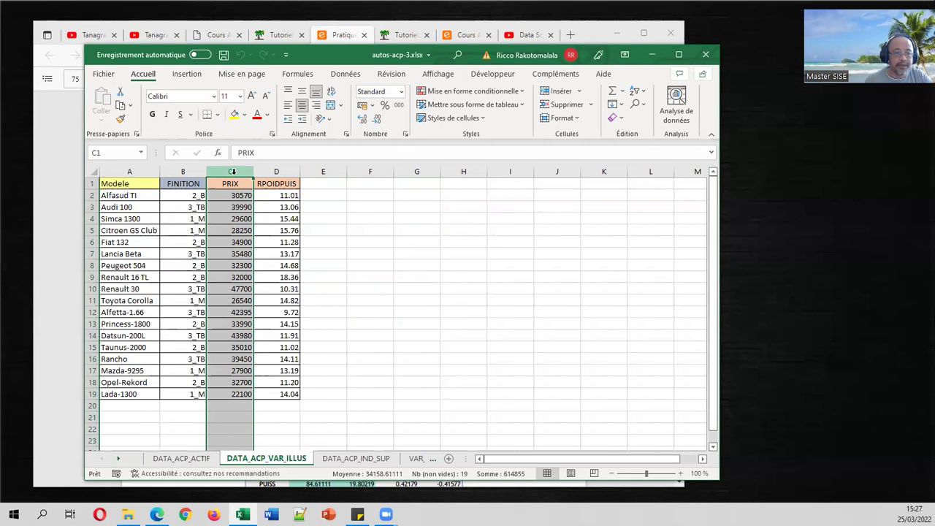
pyautogui.click(380, 186)
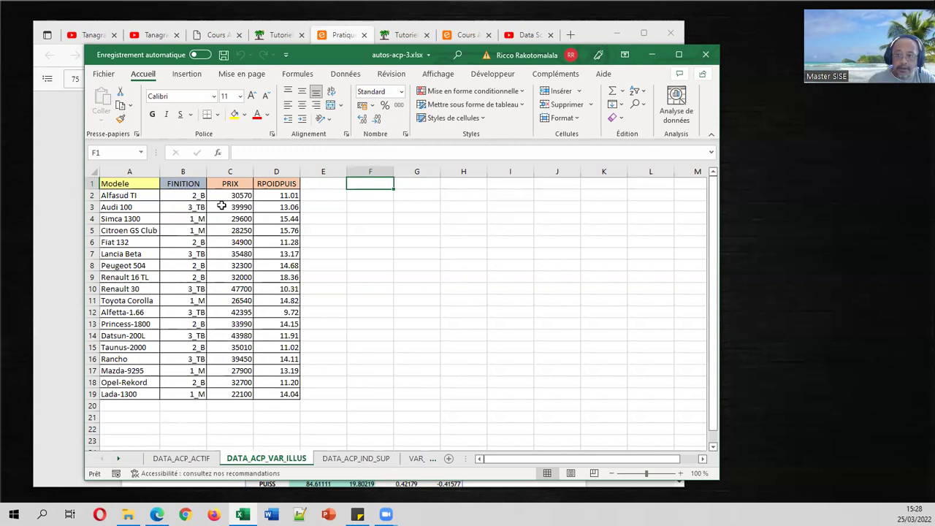
pyautogui.moveTo(239, 171); pyautogui.dragTo(287, 179)
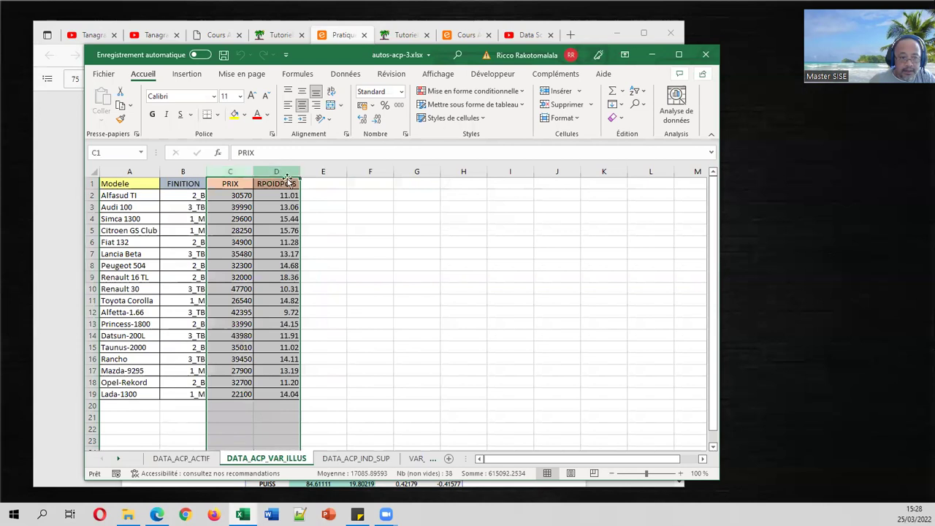
pyautogui.click(236, 192)
pyautogui.click(272, 187)
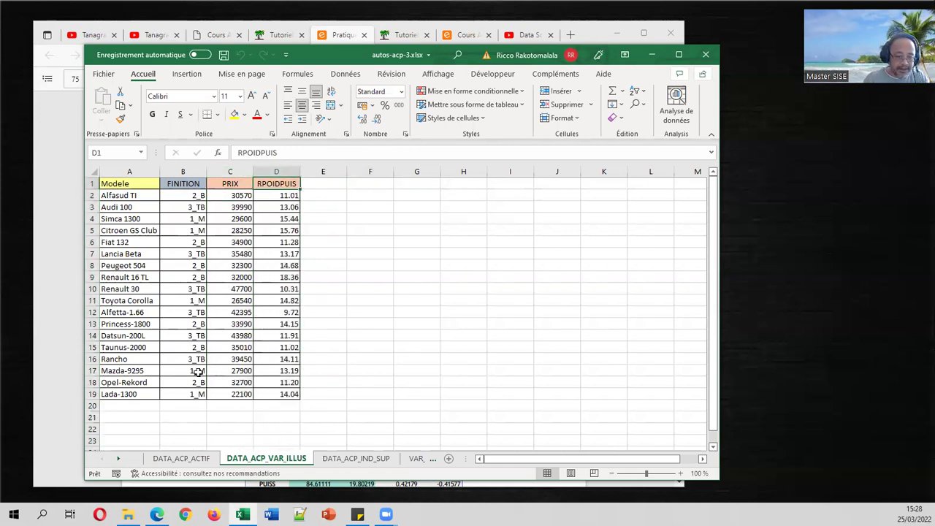
pyautogui.click(182, 458)
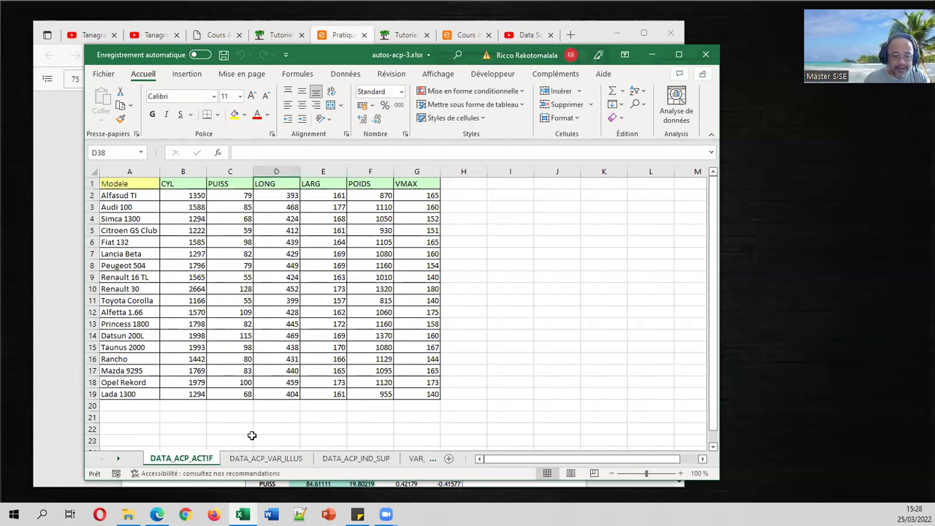
pyautogui.click(252, 458)
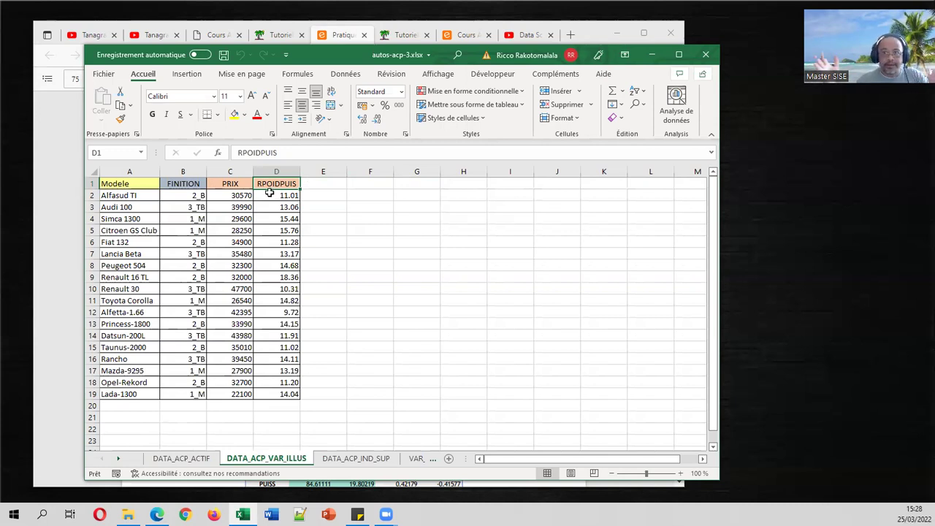
# - Examine the qualitative illustrative variable FINITION and compare its sheet with the active variables sheet
pyautogui.click(188, 170)
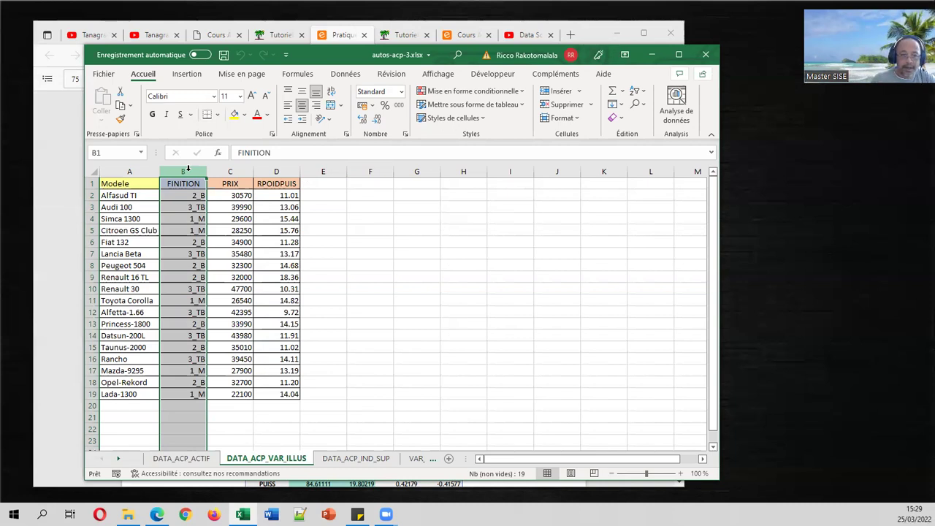
pyautogui.click(188, 183)
pyautogui.click(191, 171)
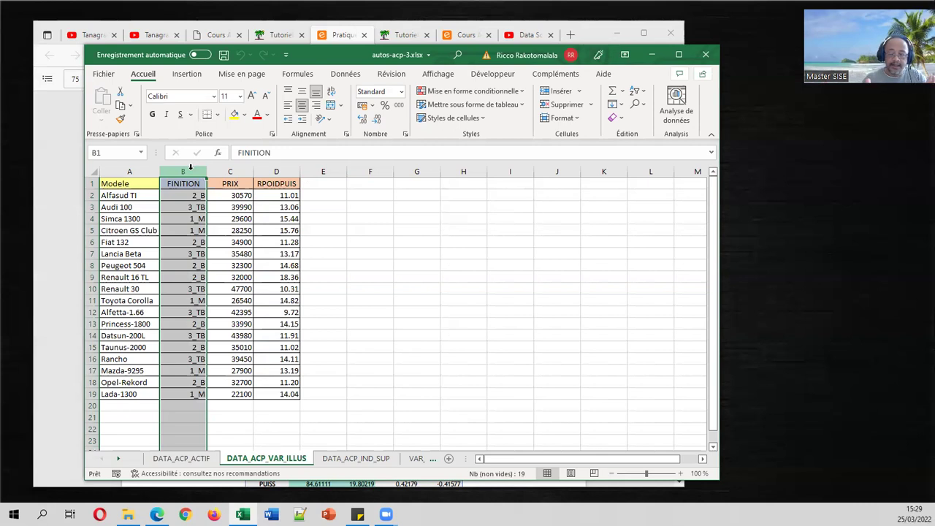
pyautogui.click(358, 237)
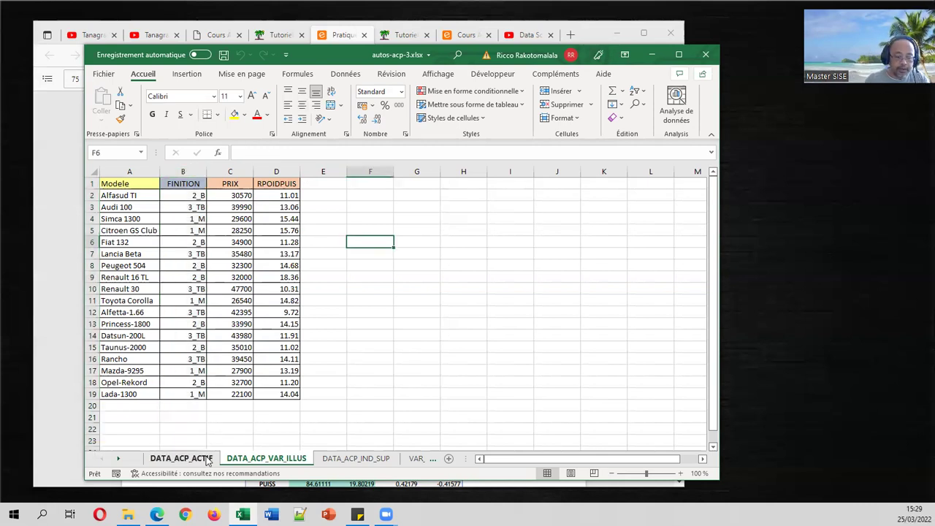
pyautogui.click(181, 458)
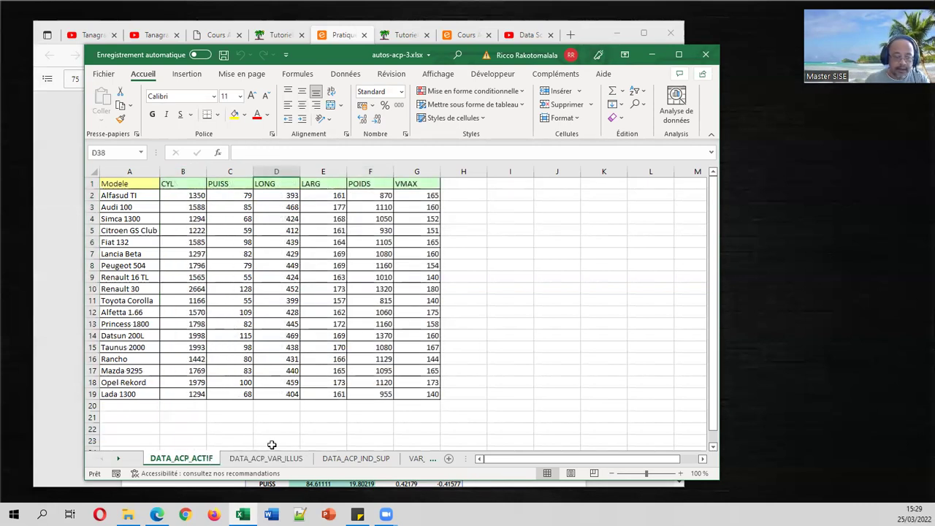
pyautogui.click(263, 458)
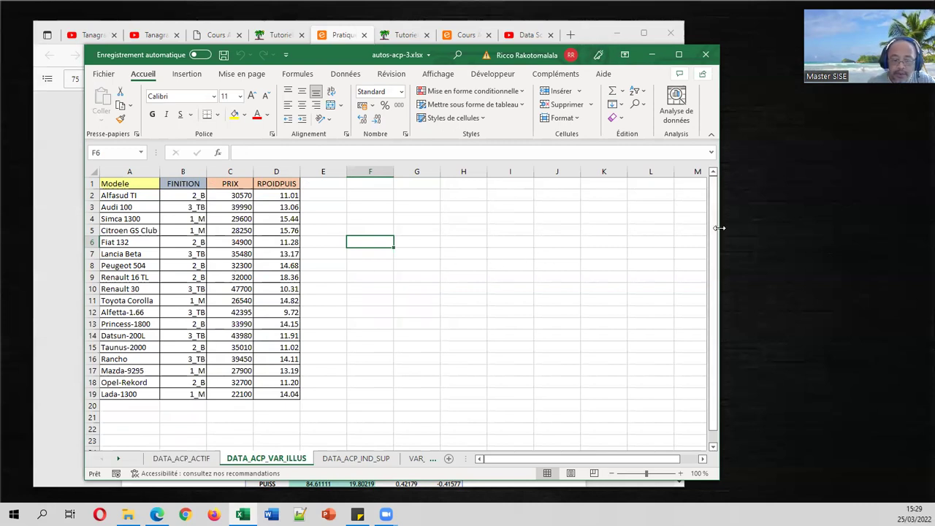
# - Widen the workbook window and display the VAR_ACTIVES+ILLUS sheet that combines active and illustrative variables
pyautogui.moveTo(720, 228); pyautogui.dragTo(818, 228)
pyautogui.click(415, 455)
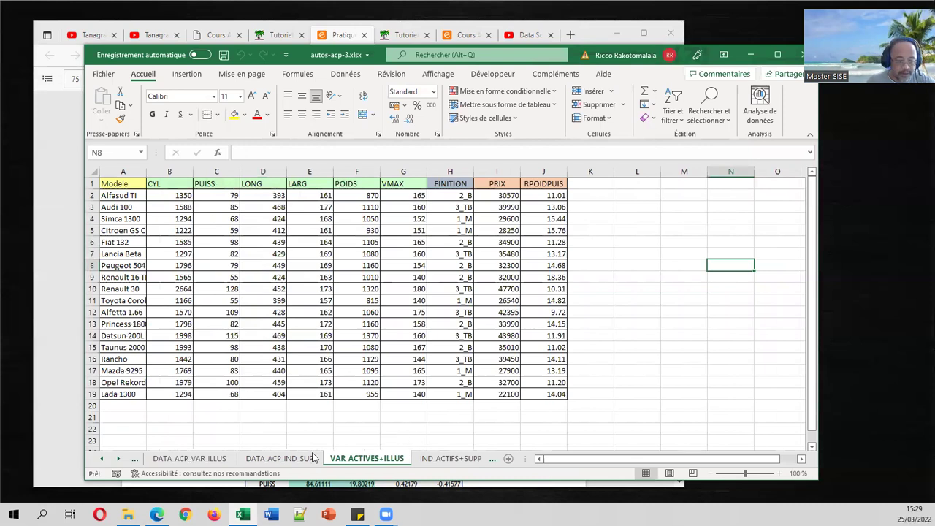
pyautogui.click(103, 458)
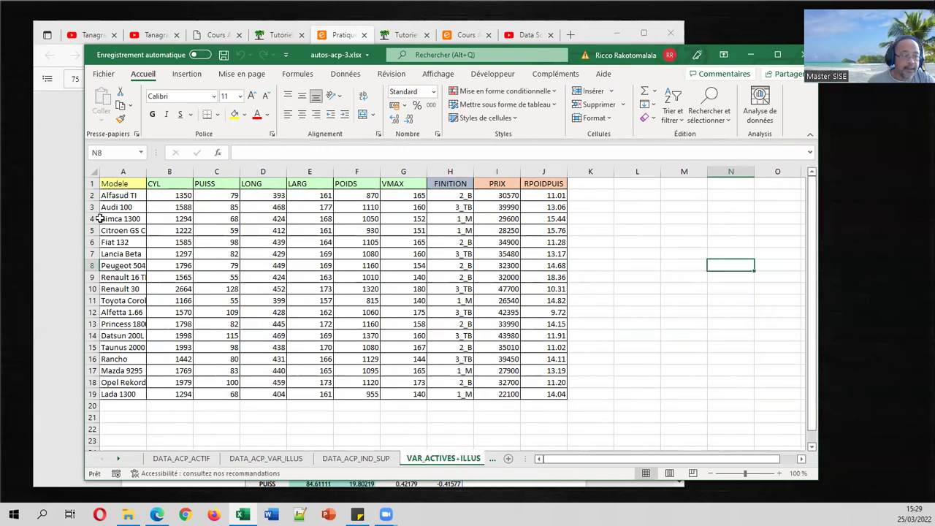
# - Switch back to the browser and consult the table of contents of Pratique_Methodes_Factorielles.pdf
pyautogui.click(75, 215)
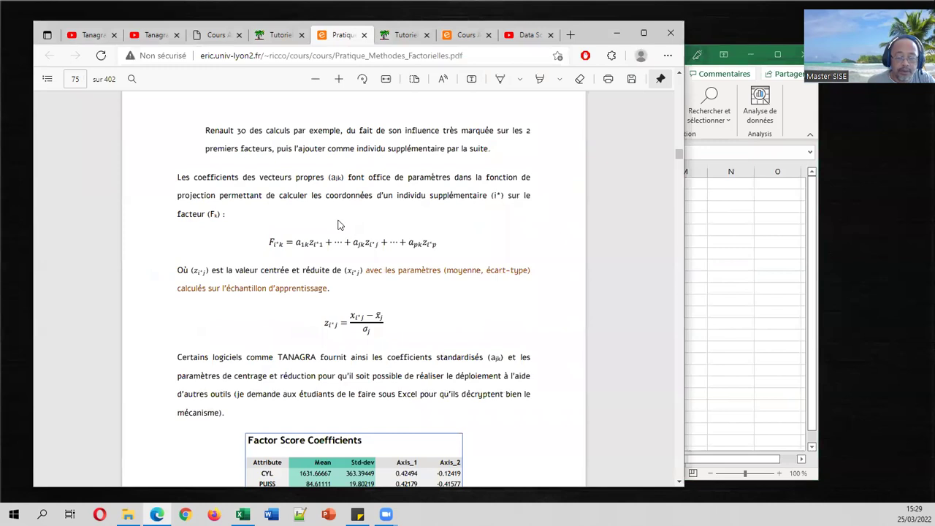
pyautogui.click(47, 79)
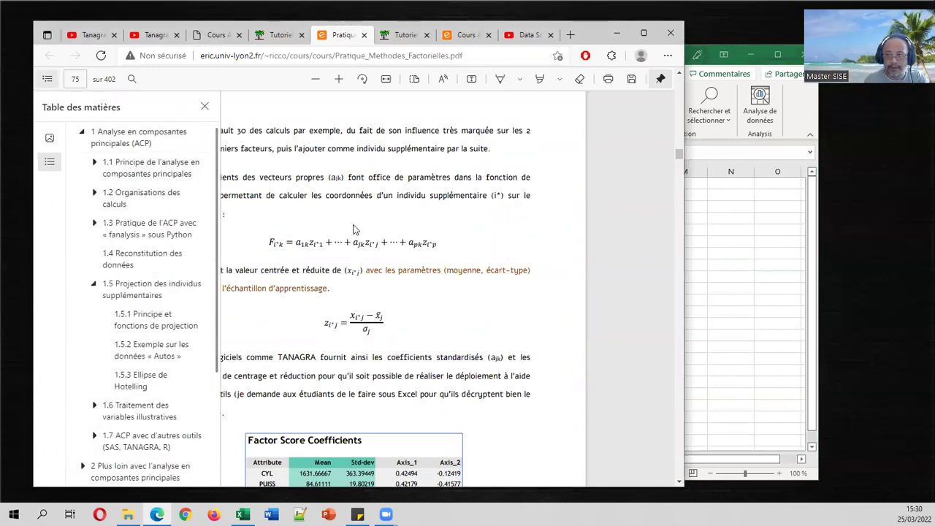
pyautogui.click(47, 79)
# - Find the title slide of the section on illustrative variables, page 32, in the ACP.pdf course slides
pyautogui.click(468, 34)
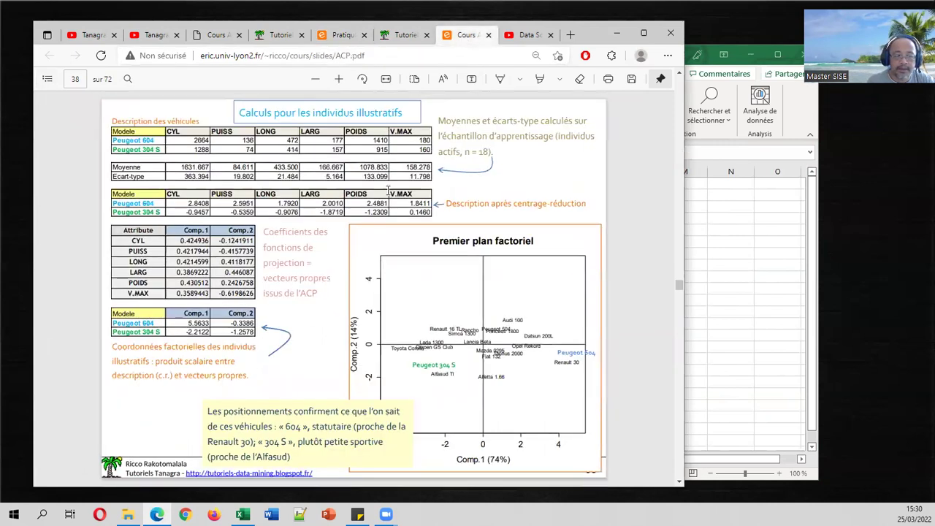
pyautogui.scroll(6, 458, 267)
pyautogui.scroll(10, 458, 266)
pyautogui.click(406, 35)
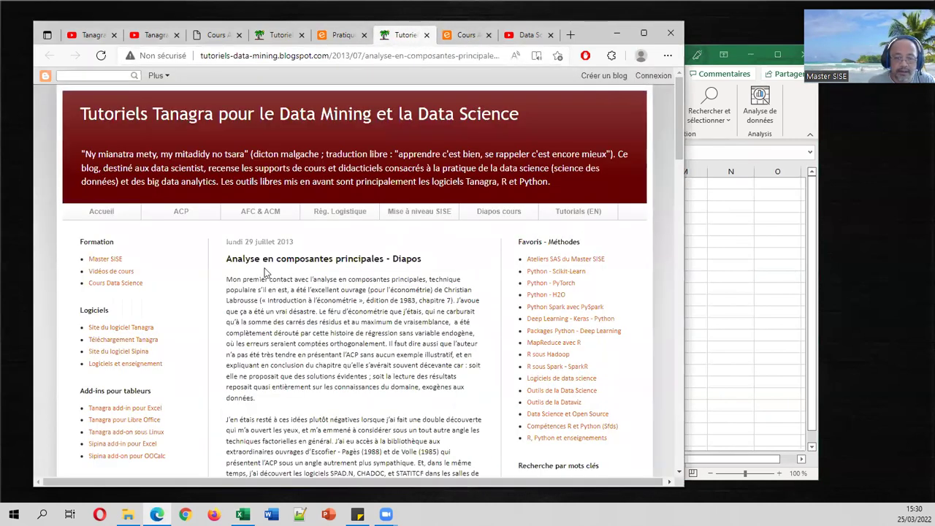
pyautogui.click(460, 37)
pyautogui.scroll(15, 317, 302)
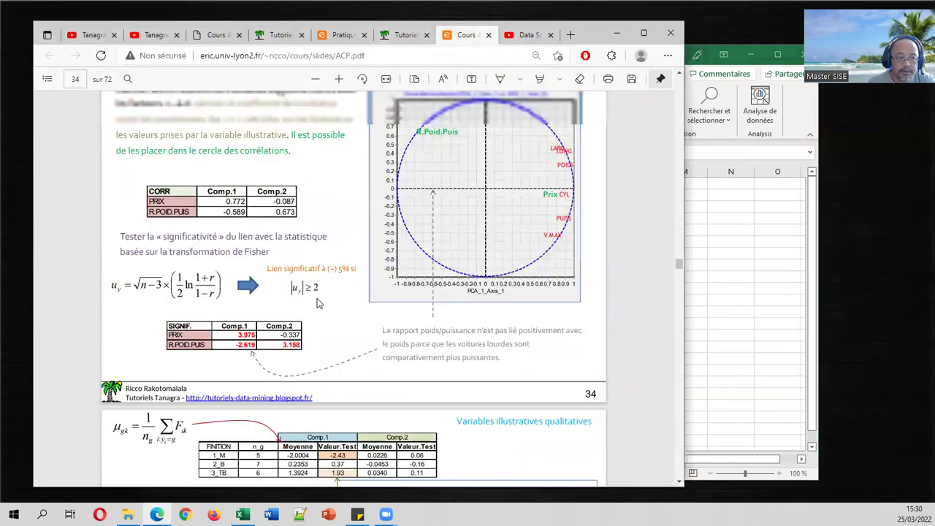
pyautogui.scroll(5, 316, 302)
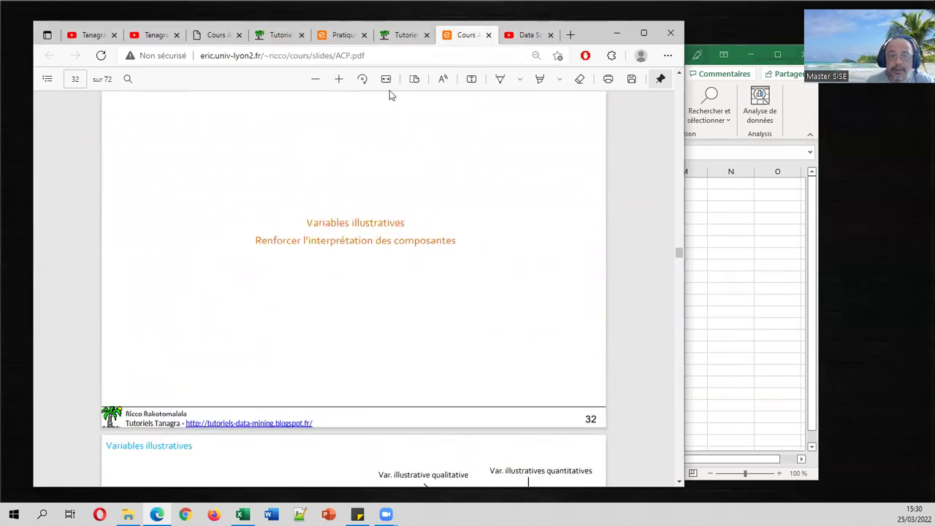
# - Review slides 33 and 34 of ACP.pdf on illustrative variables and their correlations with the factors
pyautogui.click(403, 36)
pyautogui.click(466, 37)
pyautogui.scroll(-5, 409, 261)
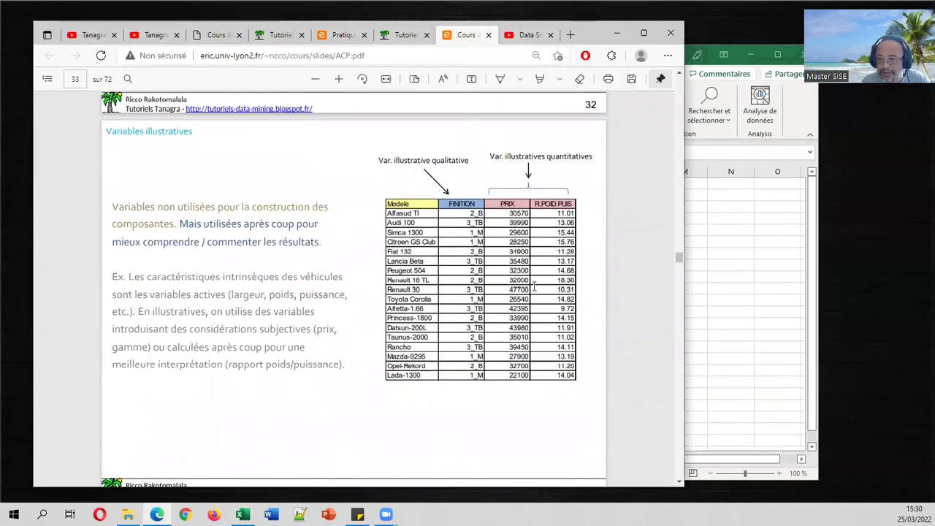
pyautogui.scroll(-1, 470, 283)
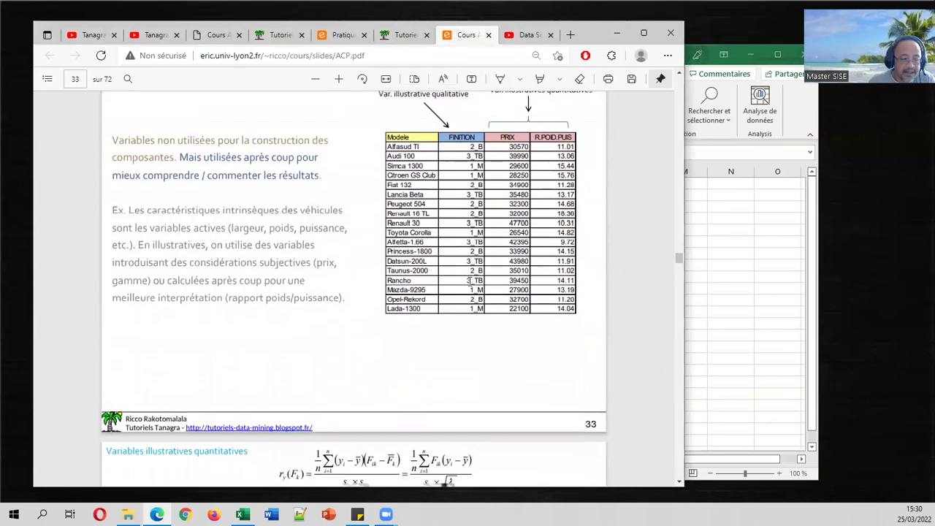
pyautogui.scroll(-5, 469, 281)
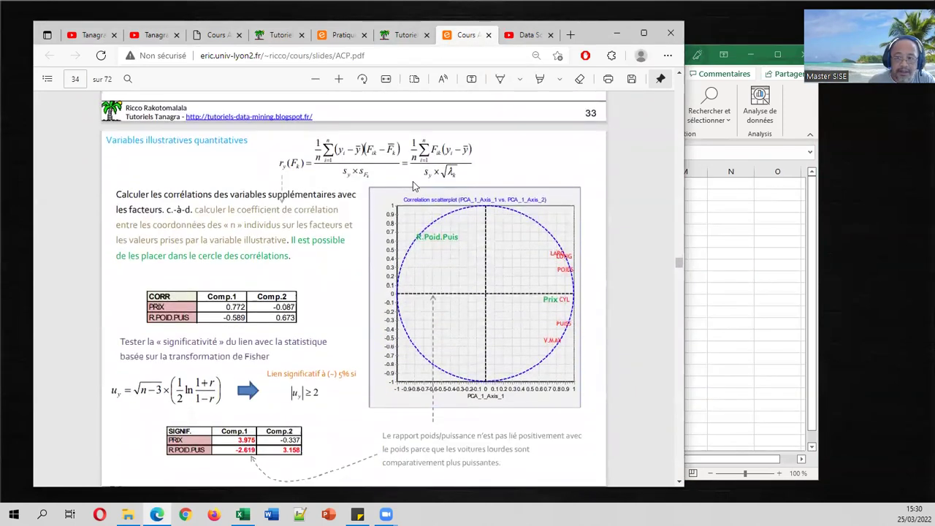
pyautogui.scroll(-5, 443, 241)
pyautogui.scroll(4, 407, 292)
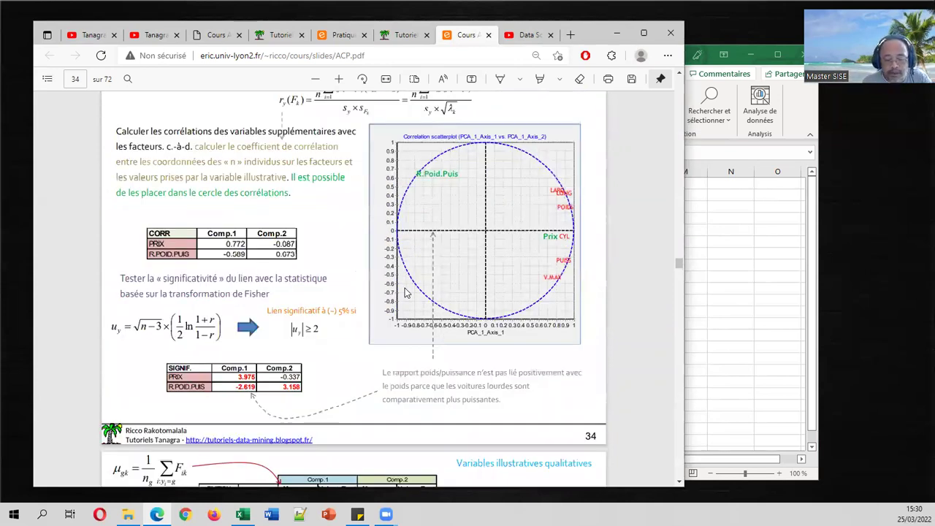
pyautogui.scroll(1, 406, 293)
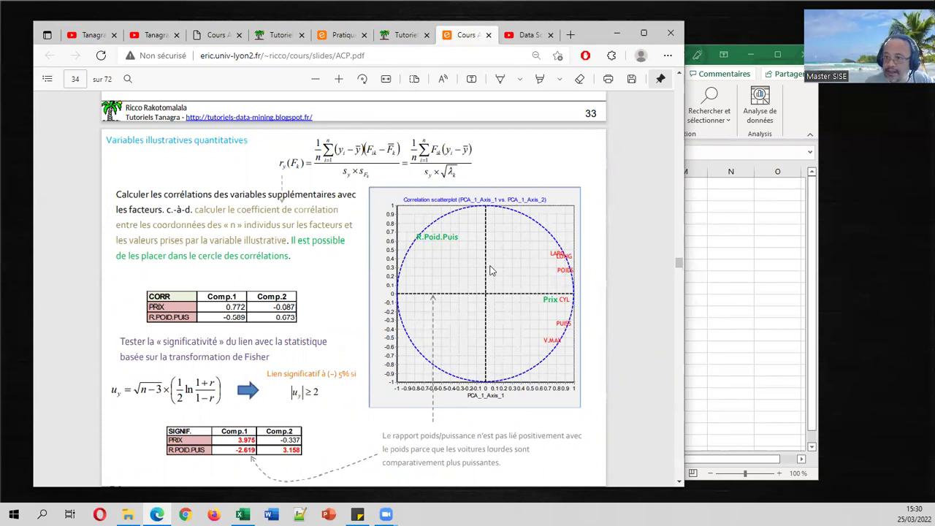
# - Consult slide 35 of ACP.pdf on qualitative illustrative variables
pyautogui.scroll(-5, 491, 271)
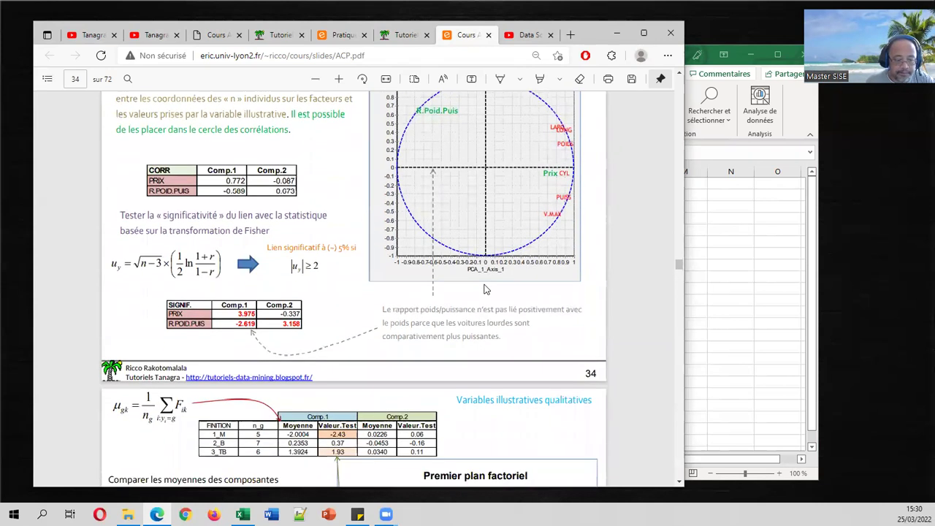
pyautogui.scroll(-1, 409, 322)
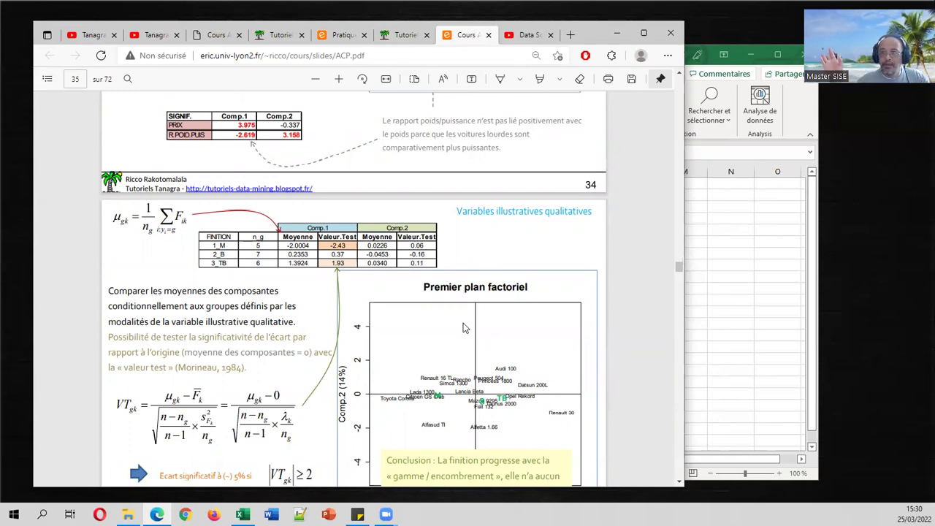
# - Switch to Excel, send range A1:J19 of the VAR_ACTIVES+ILLUS sheet to Tanagra, and review the imported dataset description
pyautogui.click(749, 266)
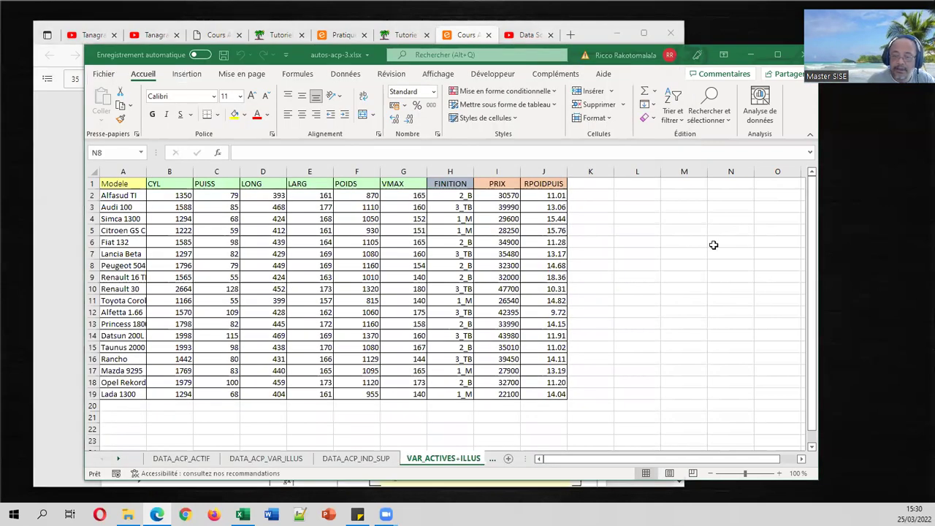
pyautogui.moveTo(541, 393); pyautogui.dragTo(96, 179)
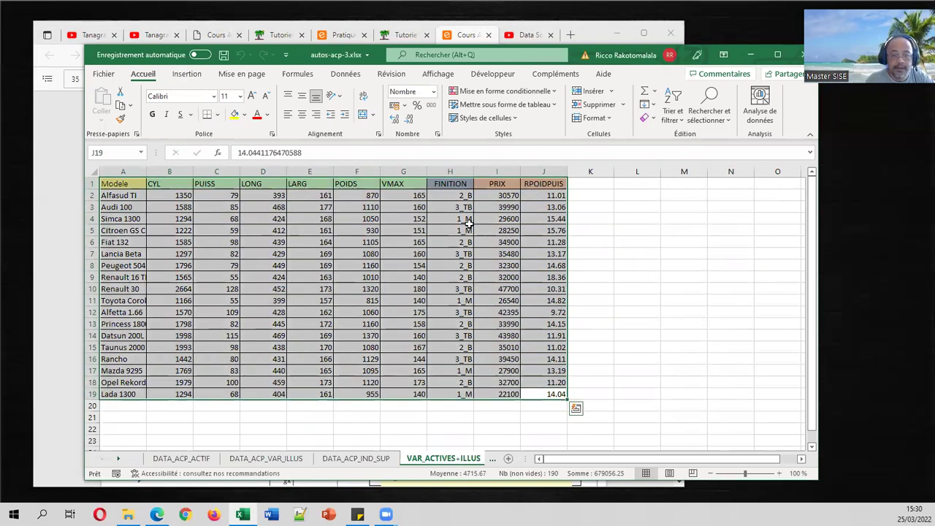
pyautogui.click(549, 73)
pyautogui.click(123, 105)
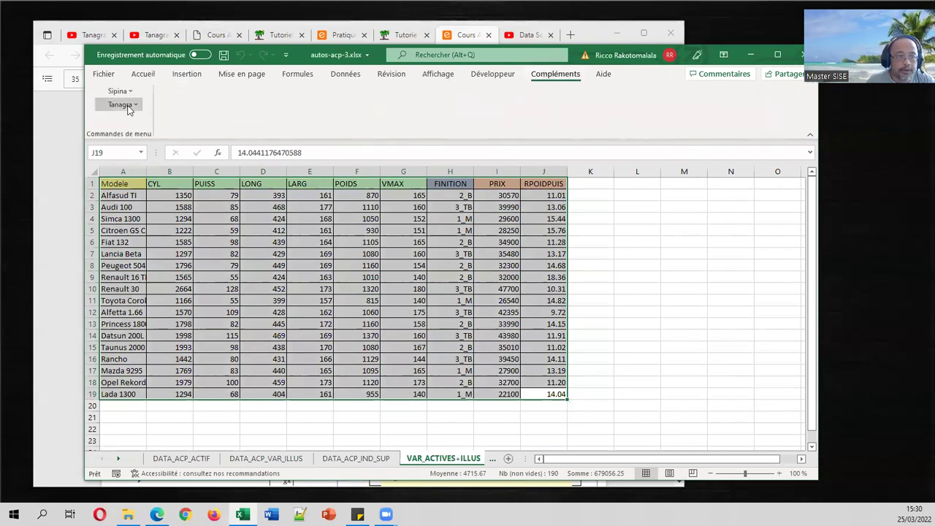
pyautogui.click(146, 119)
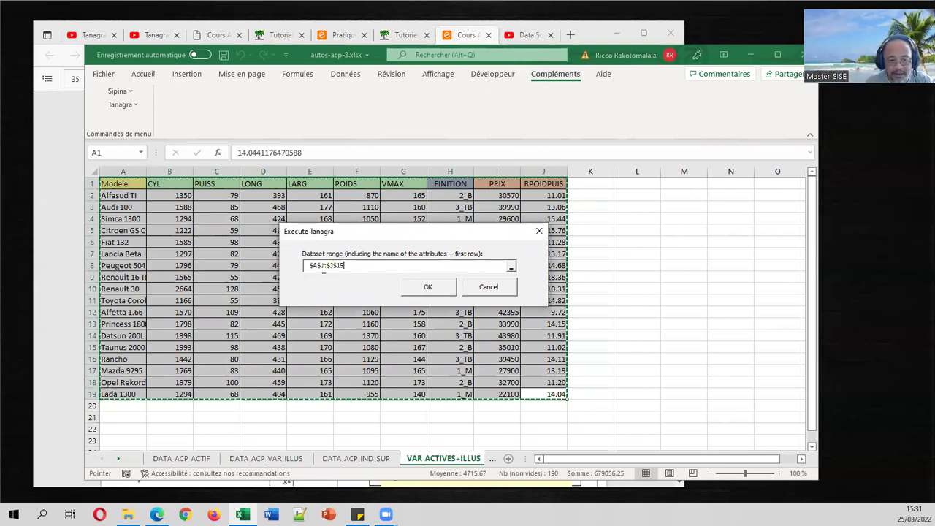
pyautogui.click(405, 293)
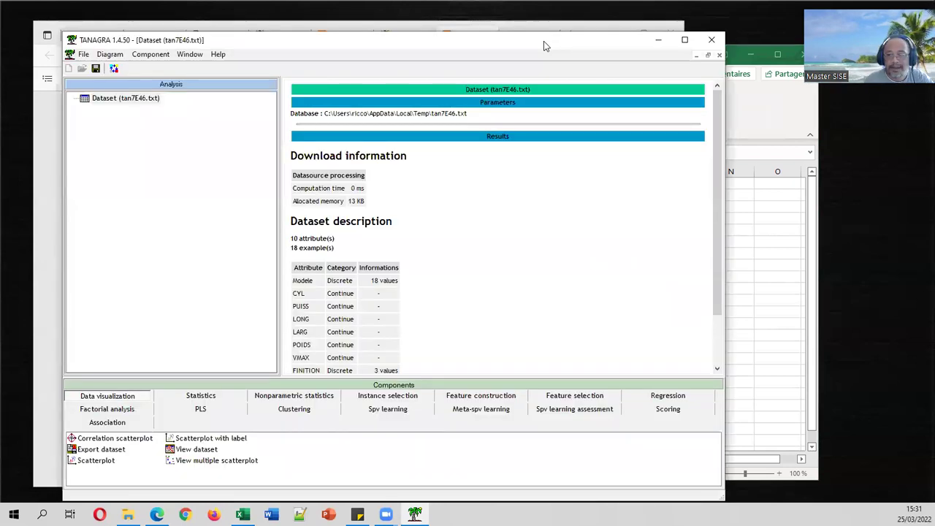
pyautogui.scroll(-3, 434, 229)
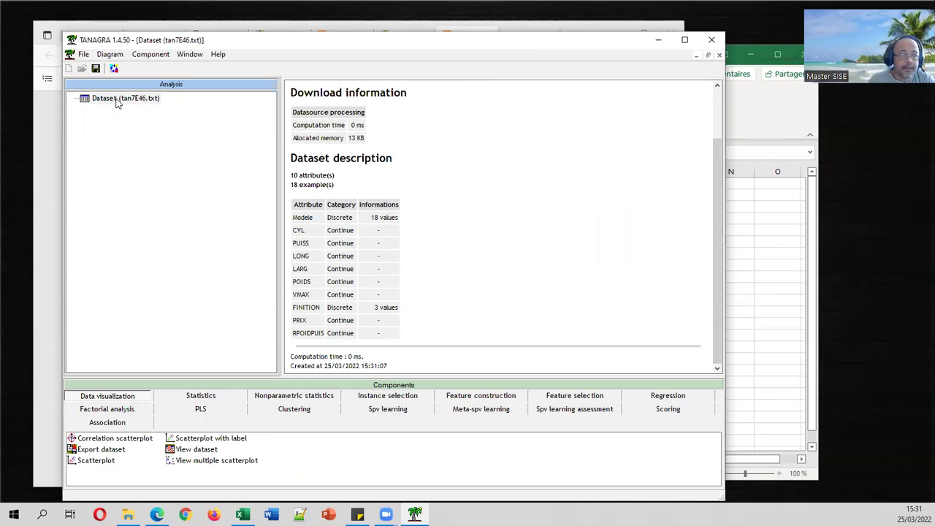
# - Add a Define status component under the dataset with CYL, PUISS, LONG, LARG, POIDS and VMAX as input attributes
pyautogui.click(114, 70)
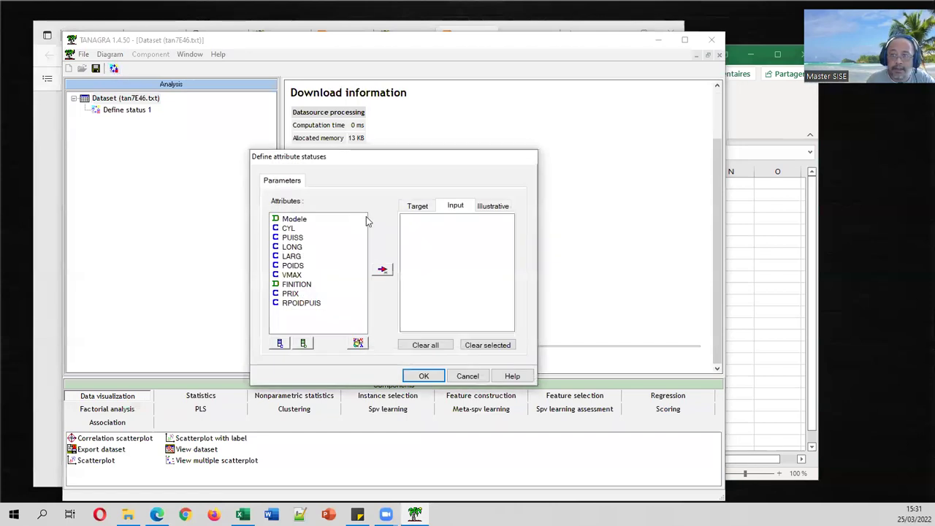
pyautogui.moveTo(289, 231); pyautogui.dragTo(292, 273)
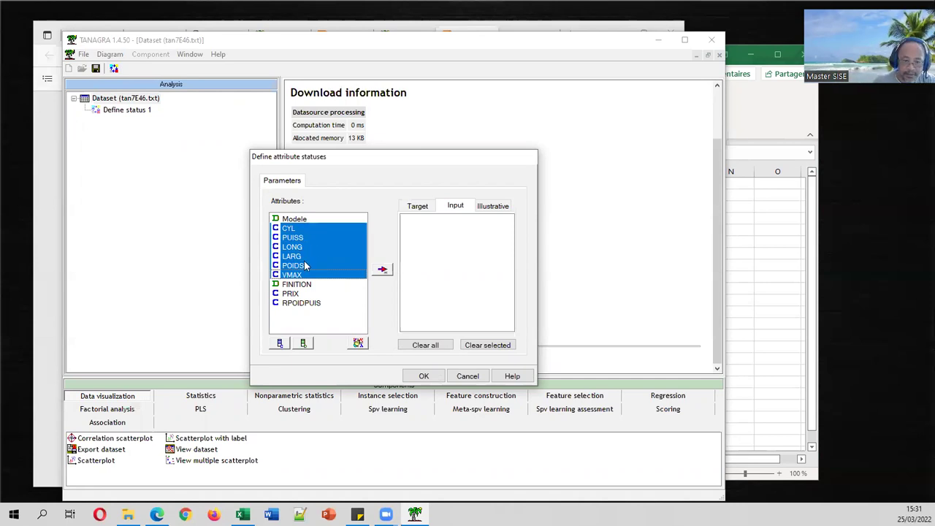
pyautogui.click(381, 270)
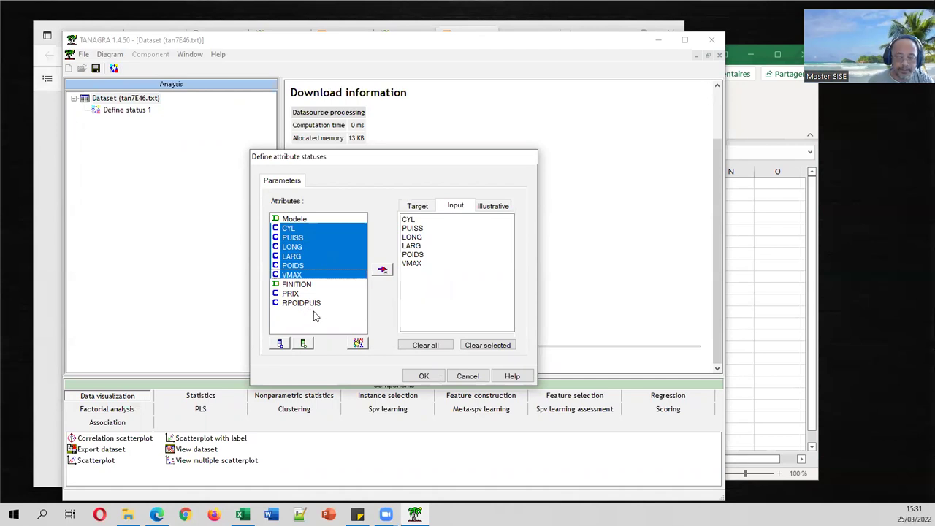
pyautogui.click(423, 376)
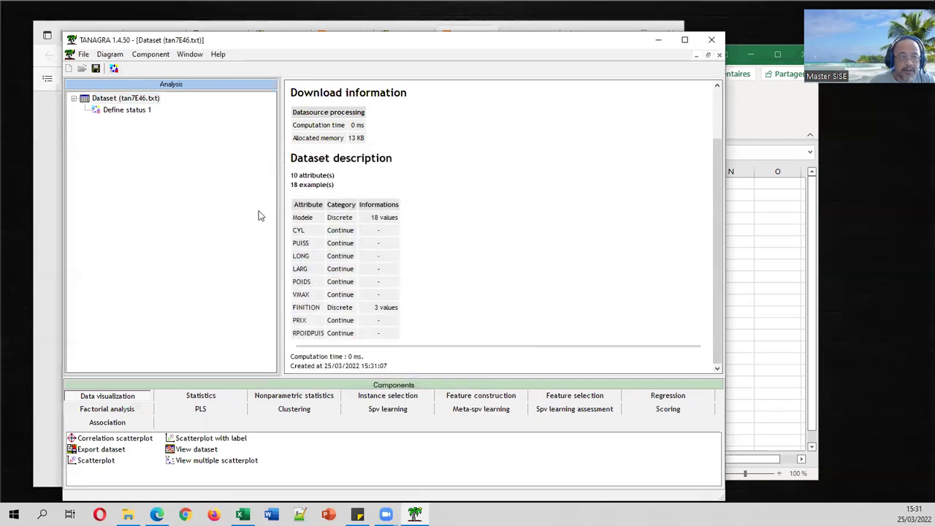
# - Add a Principal Component Analysis under Define status 1 and limit the extracted components to 2
pyautogui.click(126, 409)
pyautogui.click(526, 453)
pyautogui.moveTo(500, 452); pyautogui.dragTo(144, 128)
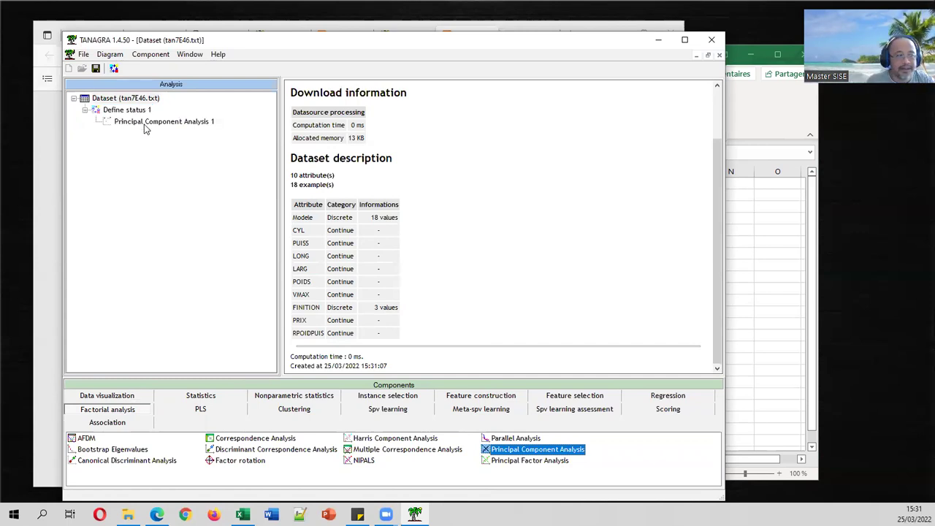
pyautogui.rightClick(145, 126)
pyautogui.click(176, 136)
pyautogui.click(423, 230)
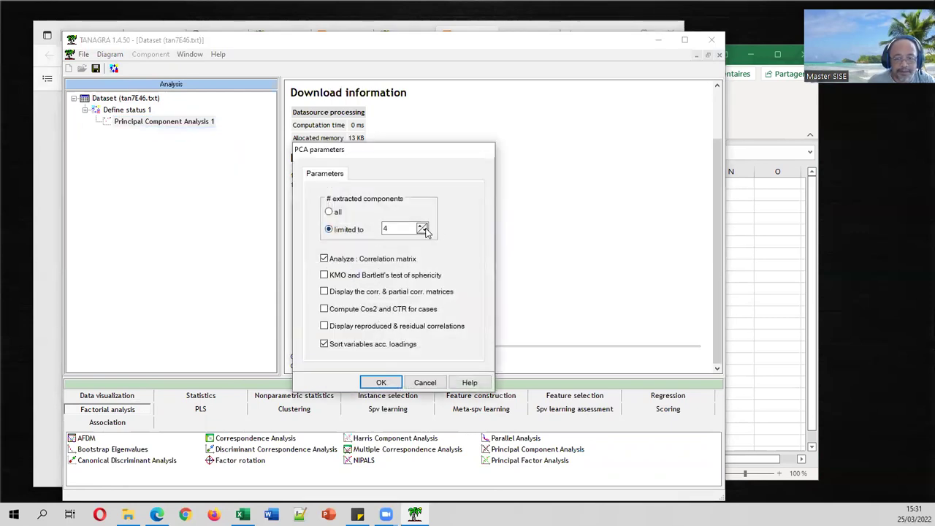
pyautogui.click(381, 382)
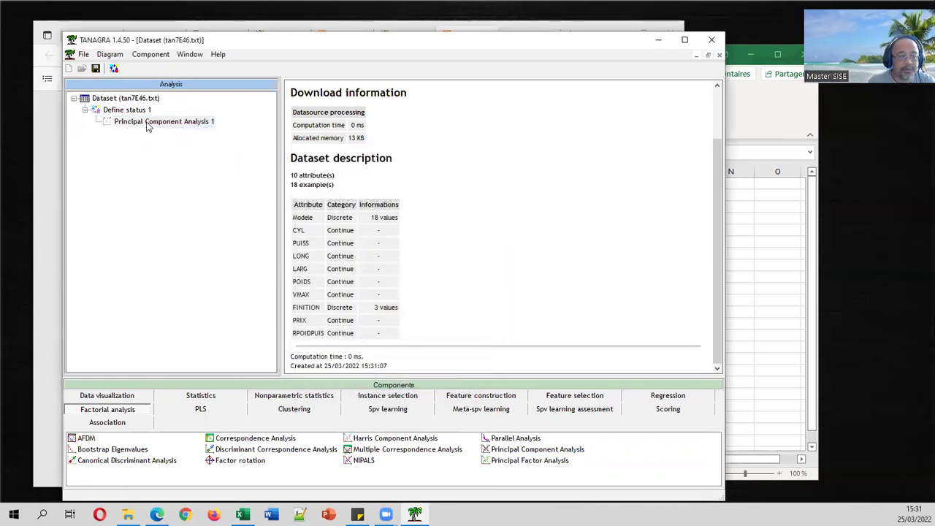
# - Run the principal component analysis and review its parameters, eigenvalues, factor loadings and score coefficients
pyautogui.doubleClick(147, 125)
pyautogui.scroll(-5, 512, 201)
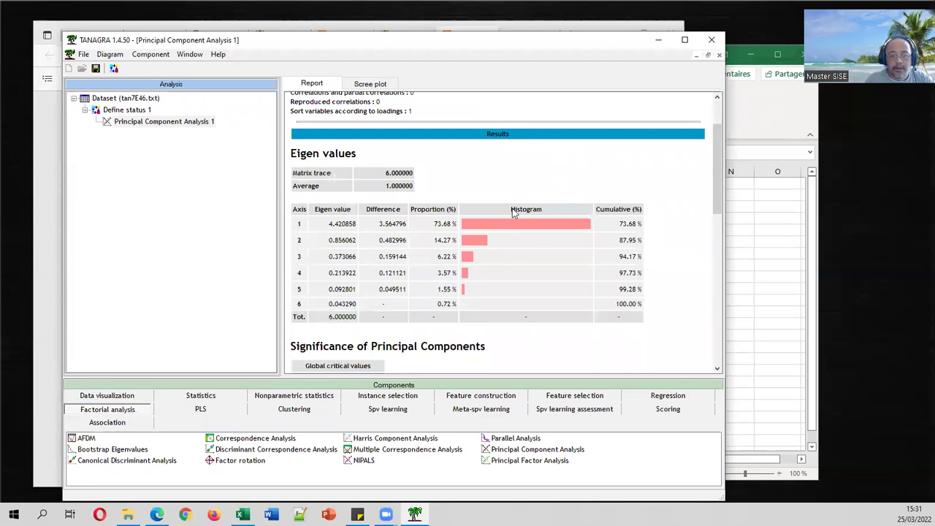
pyautogui.scroll(-8, 516, 213)
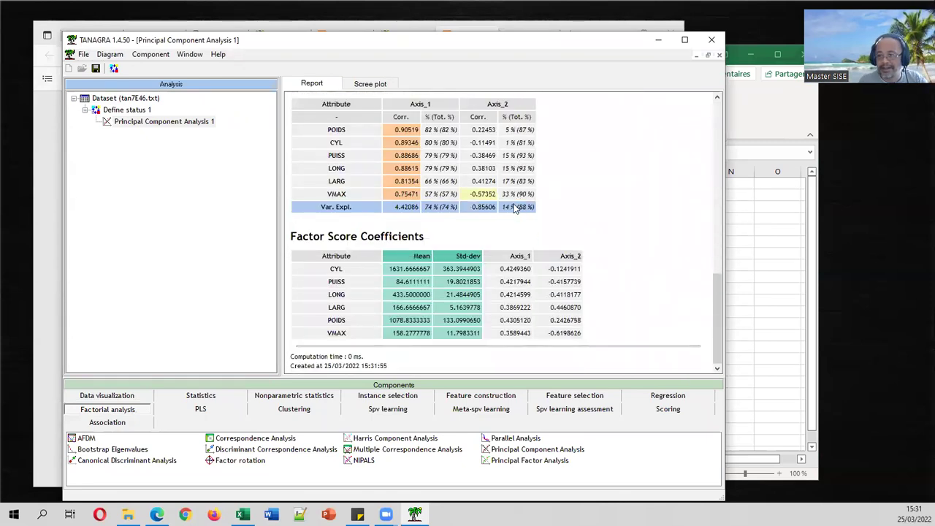
pyautogui.scroll(8, 511, 210)
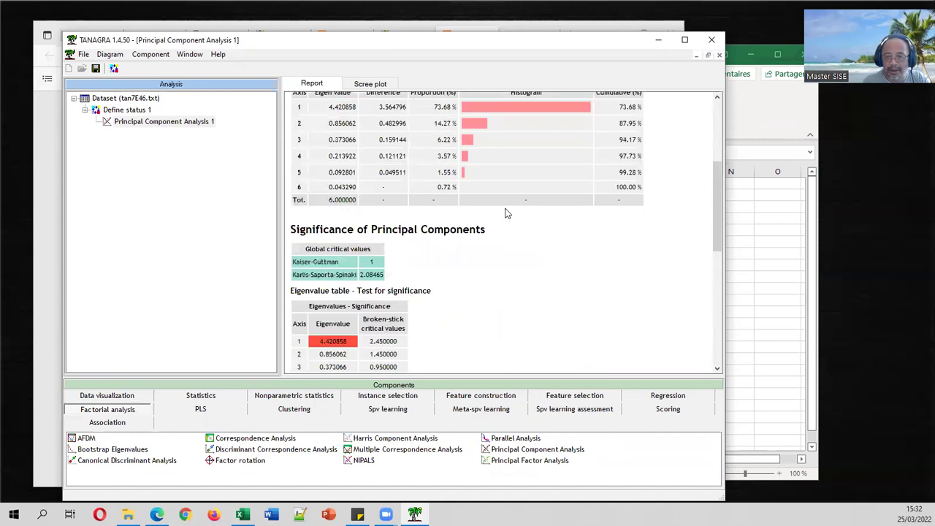
pyautogui.scroll(3, 508, 213)
pyautogui.scroll(2, 508, 212)
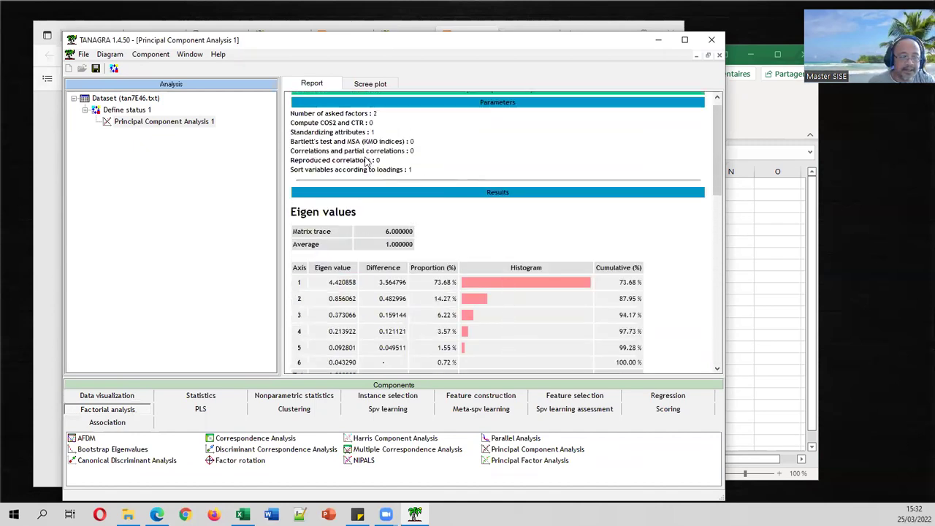
# - Add a View dataset component under the principal component analysis and display its last columns with the factor coordinates
pyautogui.click(106, 395)
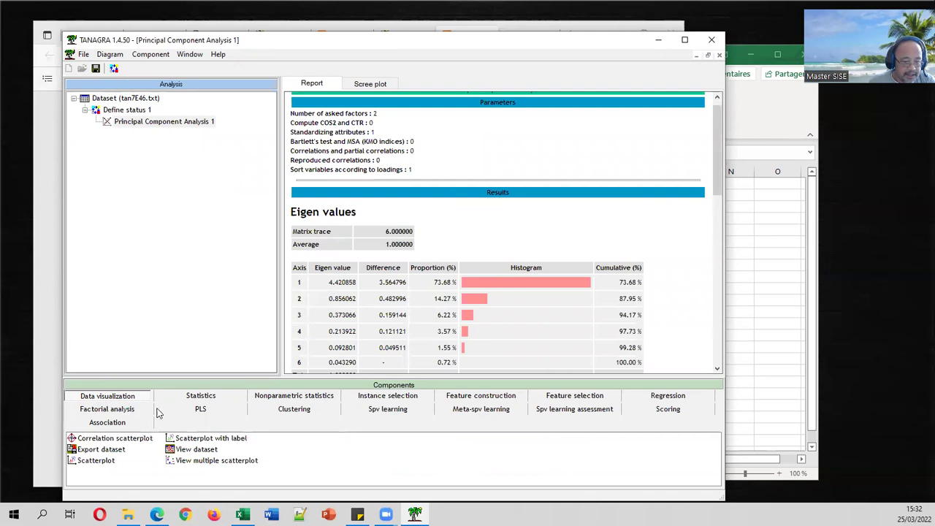
pyautogui.moveTo(205, 450); pyautogui.dragTo(162, 123)
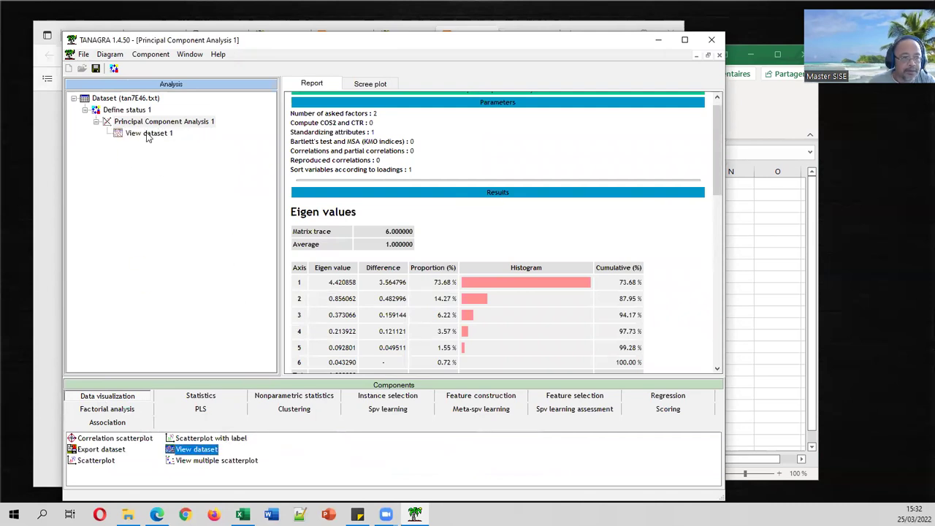
pyautogui.doubleClick(148, 134)
pyautogui.click(412, 369)
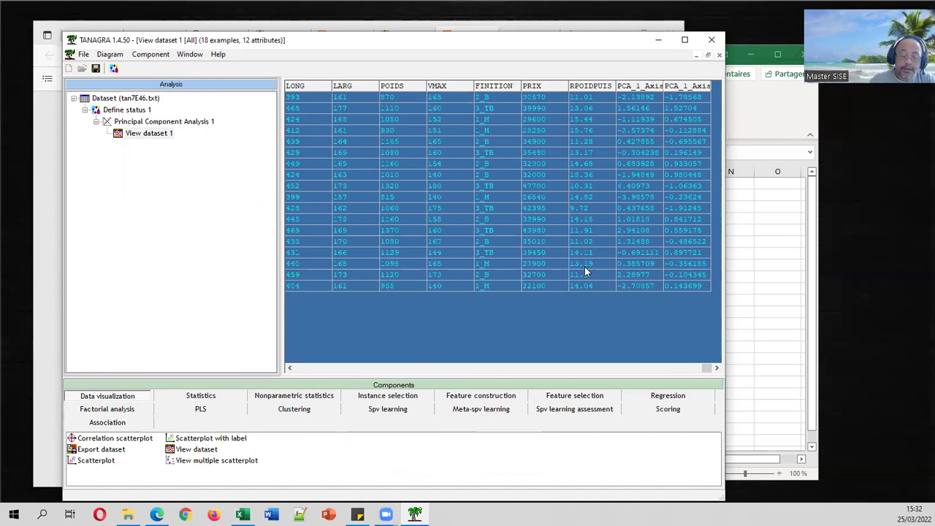
# - Check slide 34 of ACP.pdf on quantitative illustrative variables in the browser and return to Tanagra
pyautogui.click(54, 236)
pyautogui.scroll(5, 506, 299)
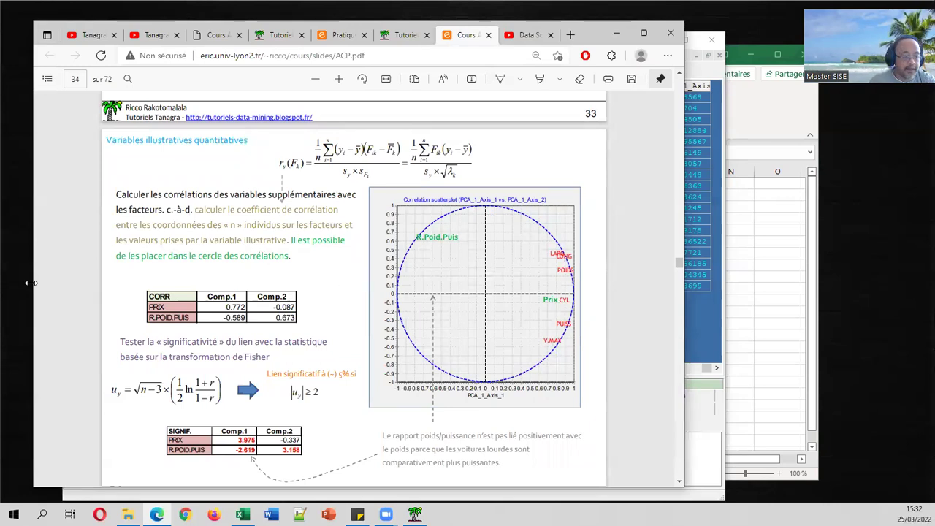
pyautogui.click(414, 514)
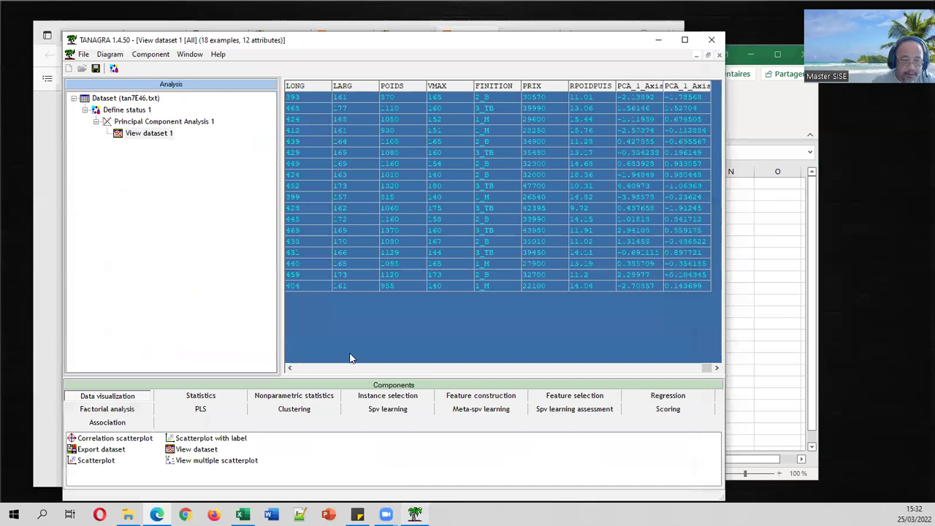
# - Add a Define status under the principal component analysis with PCA_1_Axis_1 and PCA_1_Axis_2 as targets, PRIX and RPOIDPUIS as inputs
pyautogui.click(143, 122)
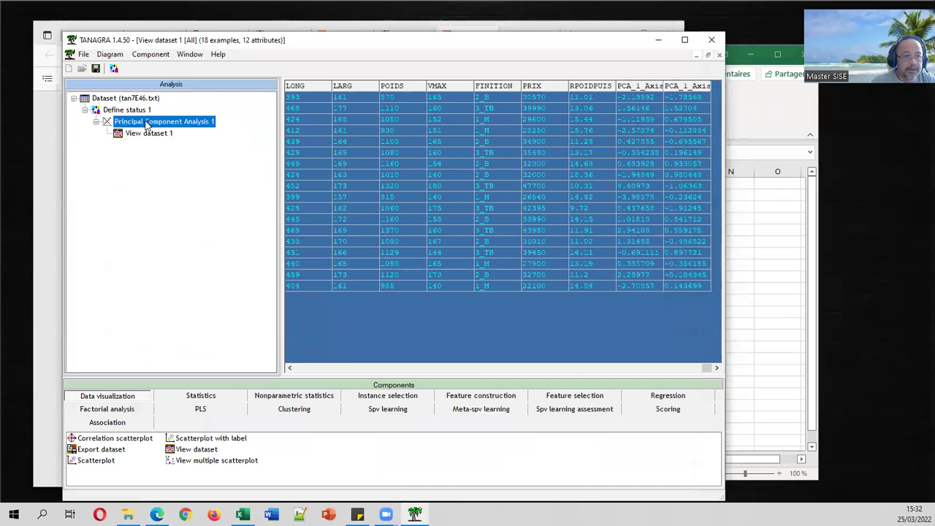
pyautogui.click(114, 68)
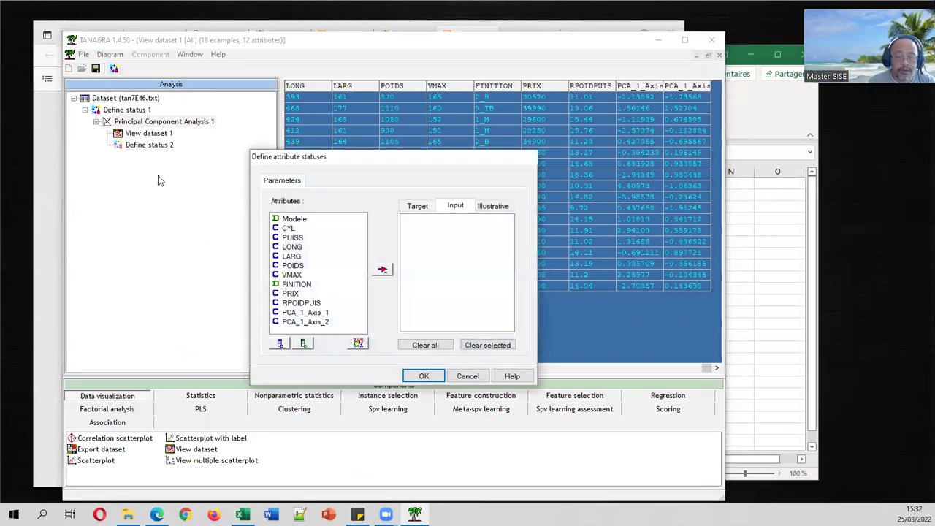
pyautogui.click(416, 208)
pyautogui.moveTo(316, 314); pyautogui.dragTo(312, 324)
pyautogui.click(382, 270)
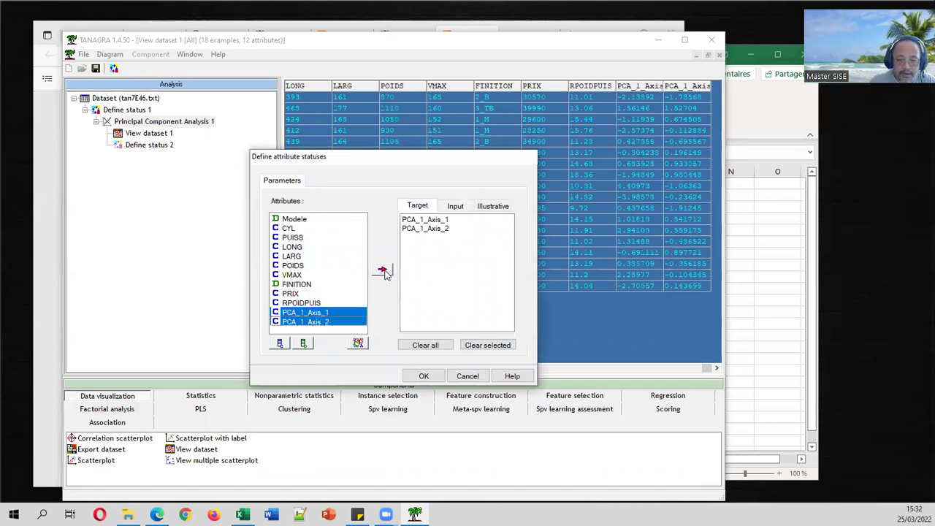
pyautogui.click(455, 206)
pyautogui.moveTo(296, 296); pyautogui.dragTo(299, 310)
pyautogui.click(382, 272)
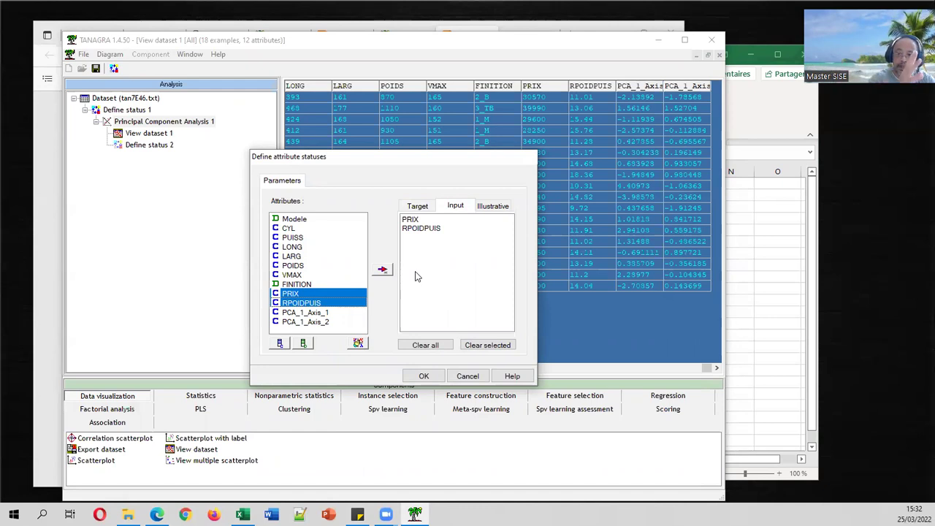
pyautogui.click(427, 376)
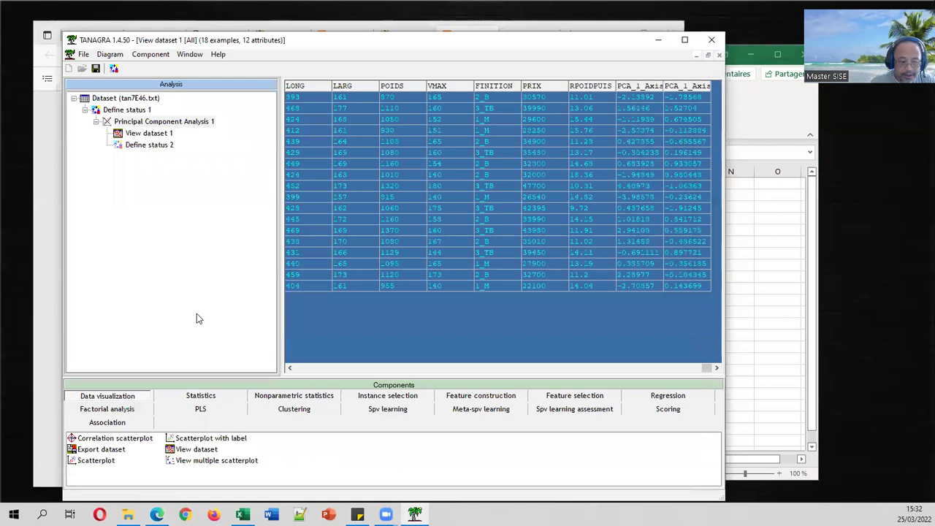
# - Add a Linear correlation component under Define status 2 and display its results
pyautogui.click(201, 398)
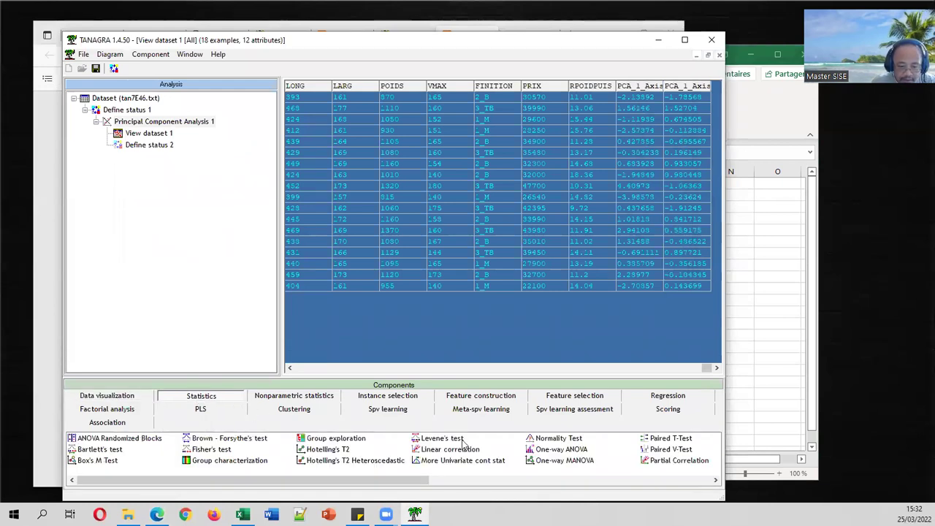
pyautogui.moveTo(461, 448); pyautogui.dragTo(167, 160)
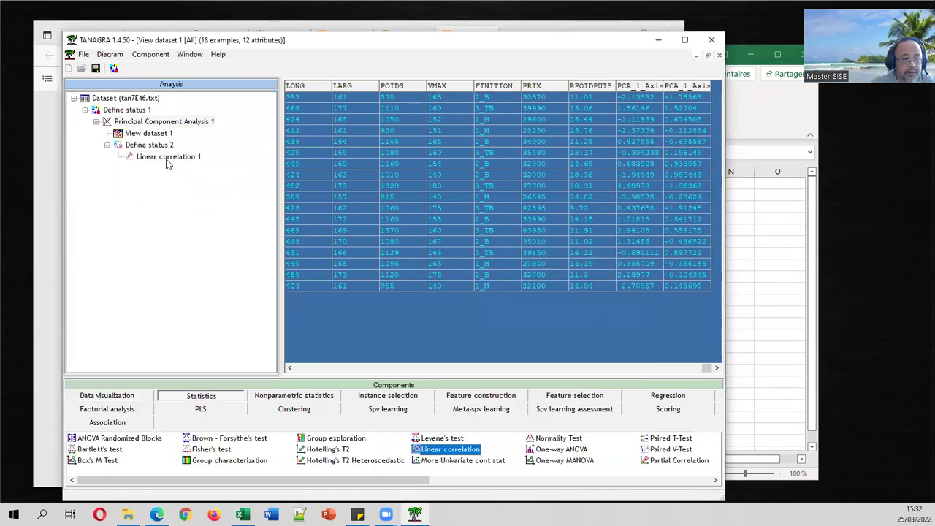
pyautogui.doubleClick(167, 157)
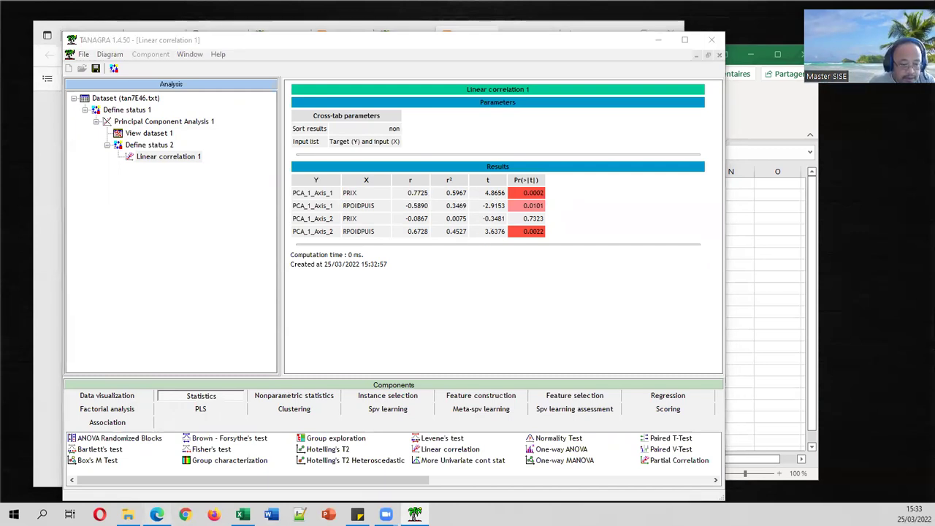
# - Compare the Tanagra correlations with the correlation and significance tables on slide 34 of ACP.pdf, and return to Tanagra
pyautogui.click(156, 515)
pyautogui.scroll(-1, 238, 343)
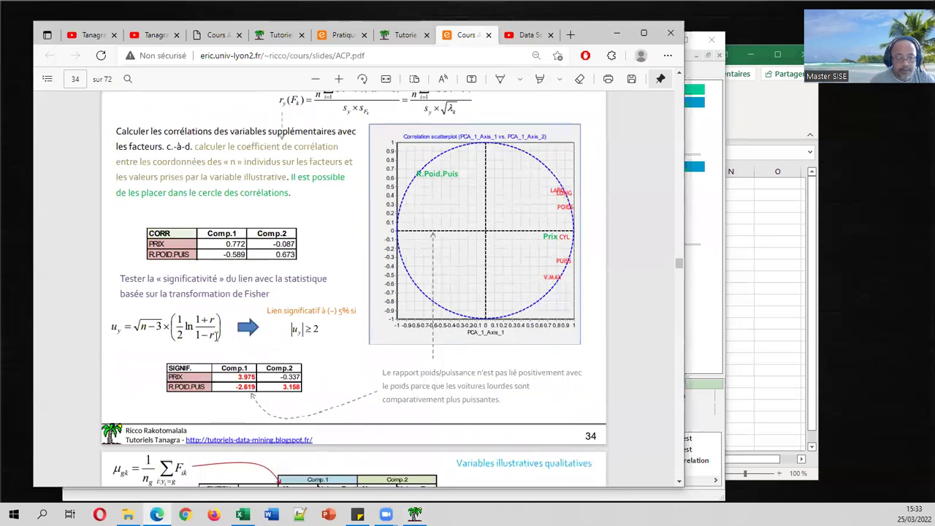
pyautogui.scroll(1, 221, 330)
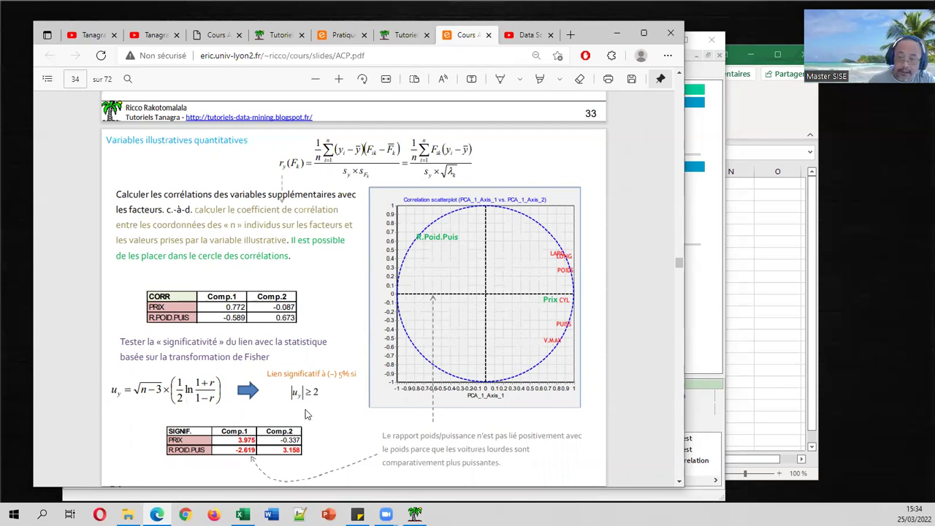
pyautogui.click(696, 194)
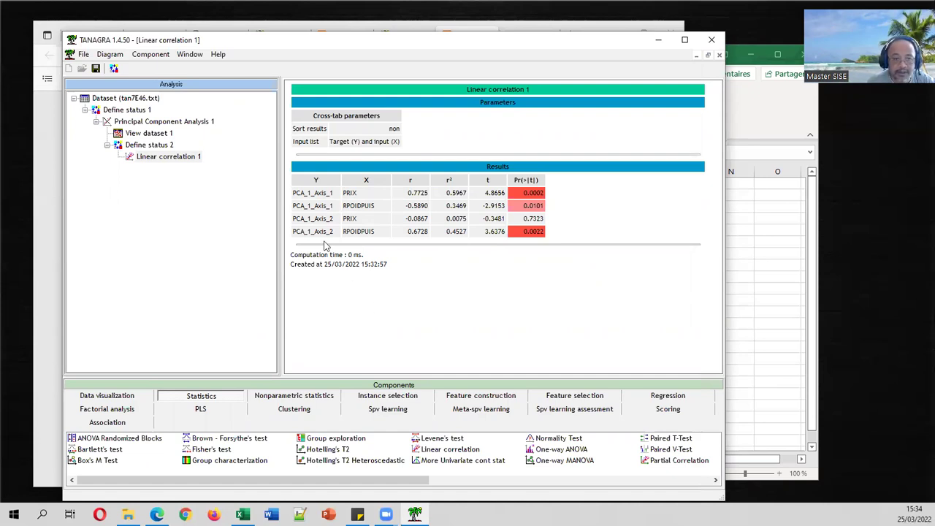
# - Check the sorting and input list options of Linear correlation 1, leaving the parameters as they are
pyautogui.rightClick(161, 158)
pyautogui.click(189, 160)
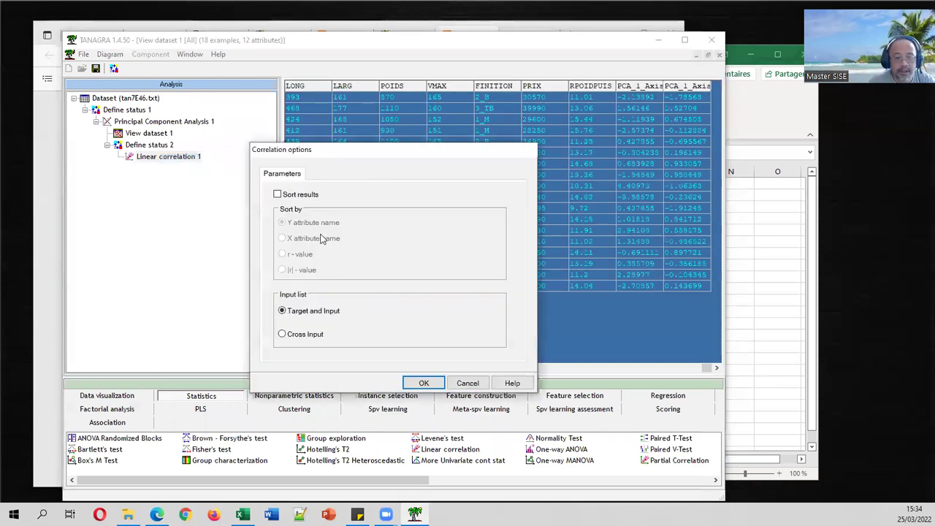
pyautogui.click(469, 382)
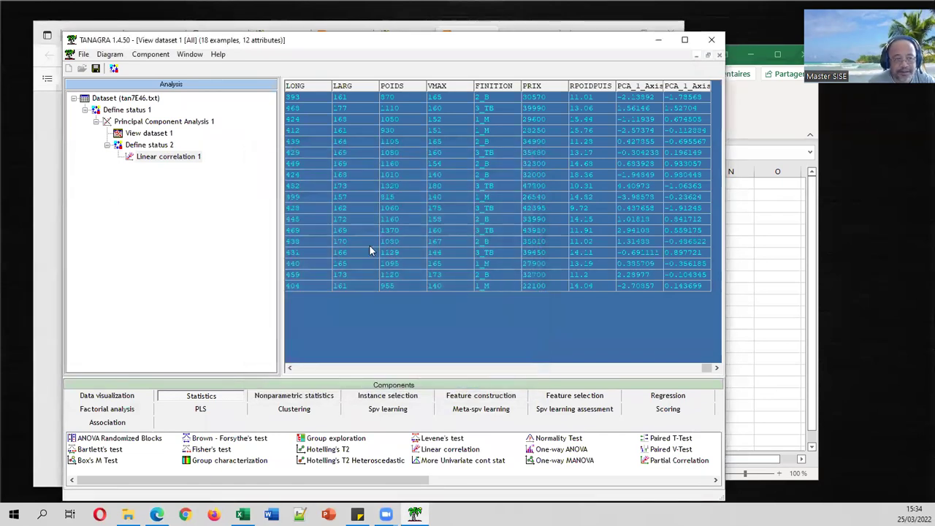
pyautogui.rightClick(183, 157)
pyautogui.click(206, 162)
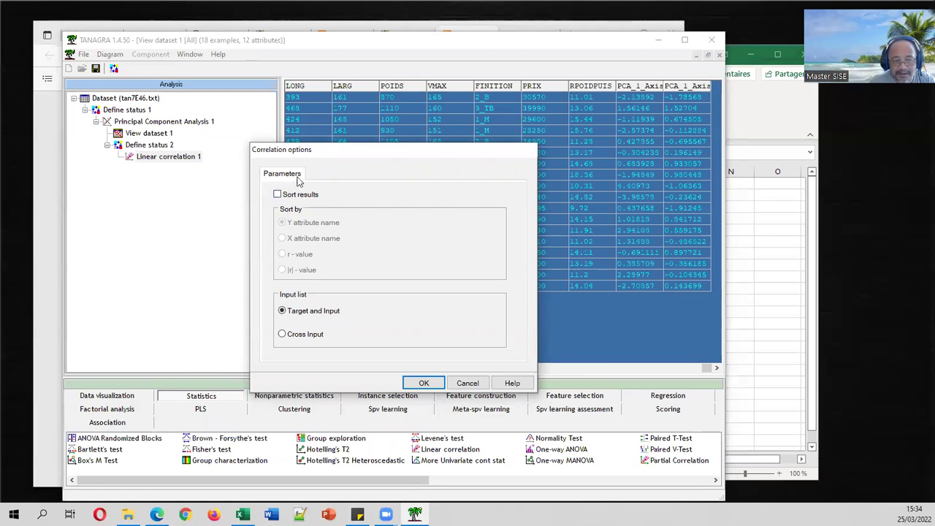
pyautogui.click(472, 383)
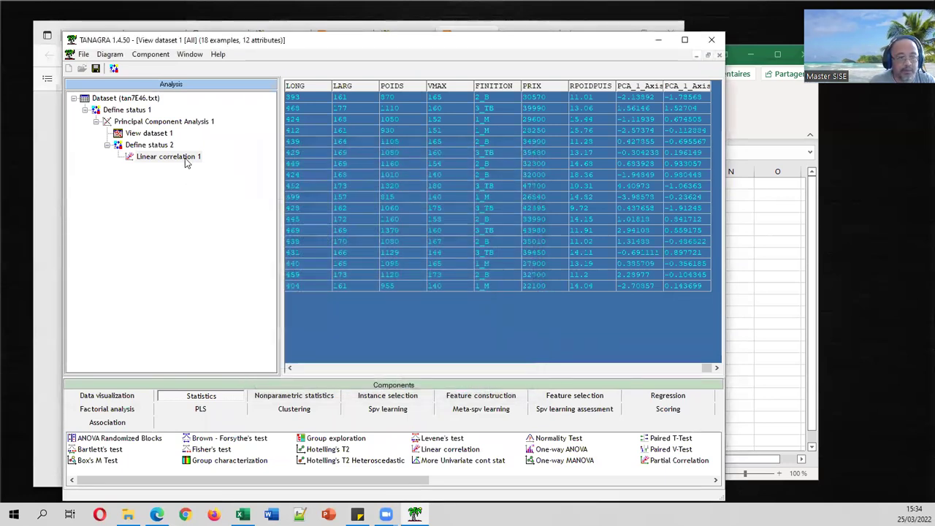
# - Display the Linear correlation 1 results again and review the attribute roles in Define status 2
pyautogui.doubleClick(188, 161)
pyautogui.click(401, 173)
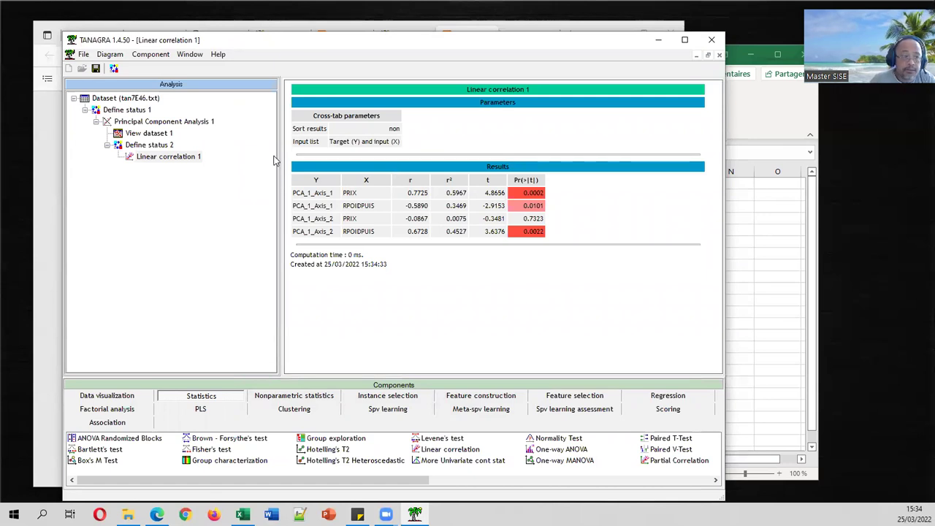
pyautogui.doubleClick(172, 146)
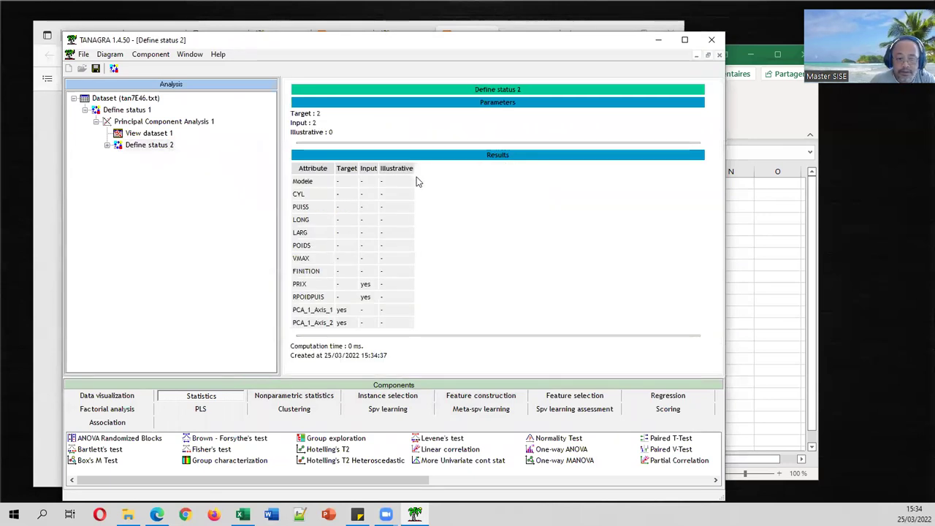
# - Add a Define status under the principal component analysis with both PCA axes as targets and CYL, PUISS, LONG, LARG, POIDS, VMAX, PRIX, RPOIDPUIS as inputs
pyautogui.click(150, 121)
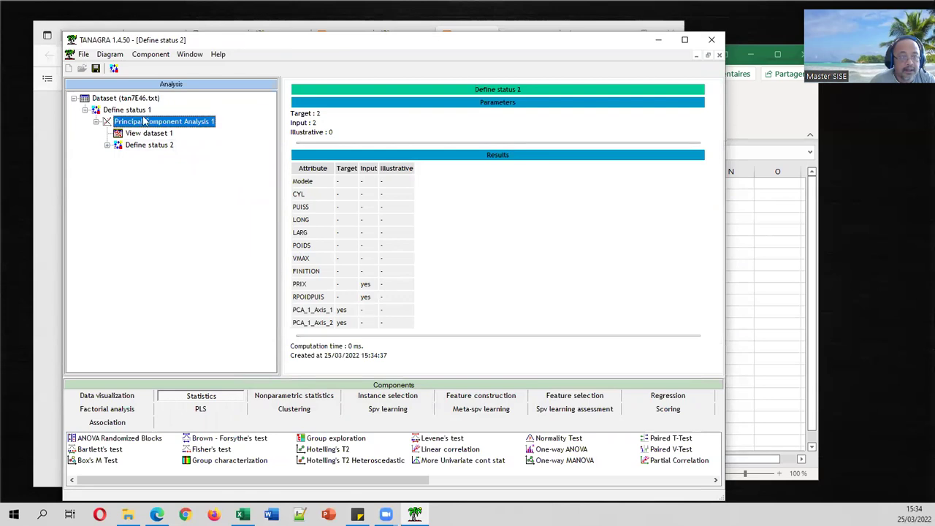
pyautogui.click(114, 68)
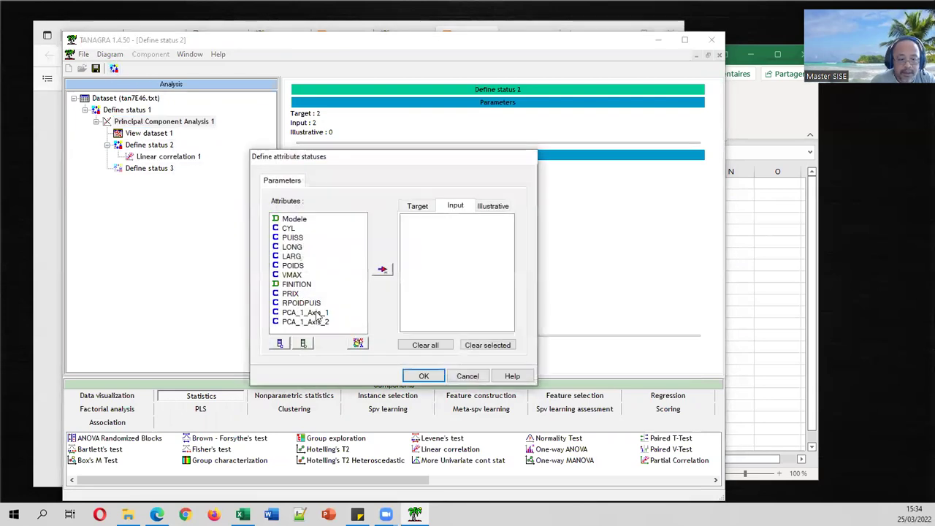
pyautogui.moveTo(318, 312); pyautogui.dragTo(318, 323)
pyautogui.click(417, 205)
pyautogui.click(385, 271)
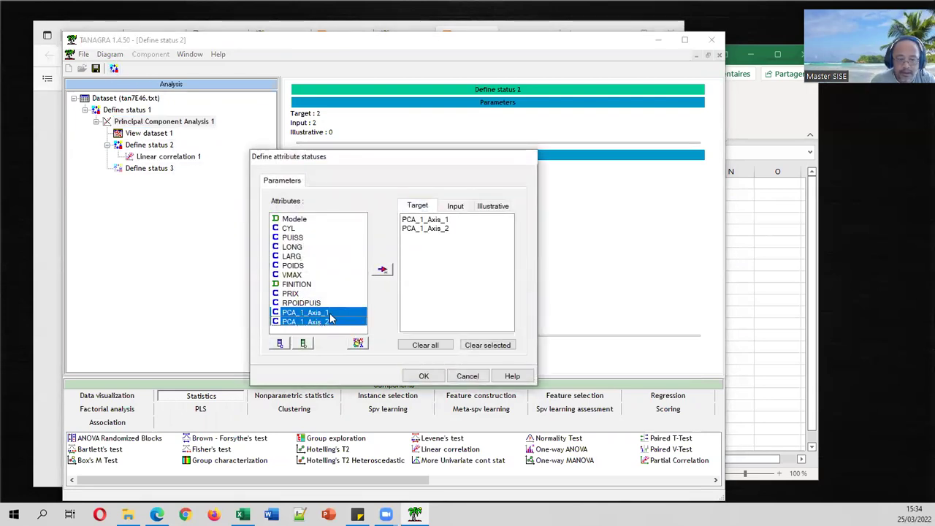
pyautogui.click(455, 206)
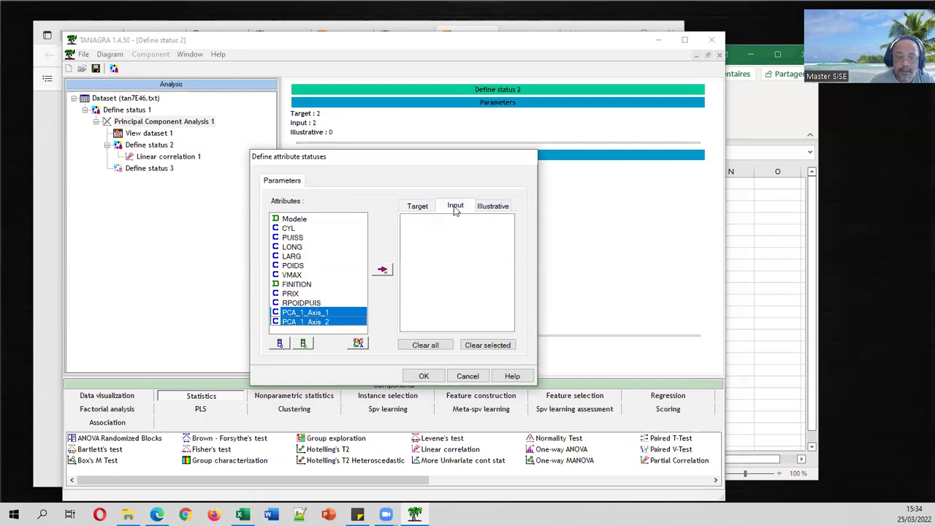
pyautogui.moveTo(299, 229); pyautogui.dragTo(300, 305)
pyautogui.click(382, 269)
pyautogui.click(382, 269)
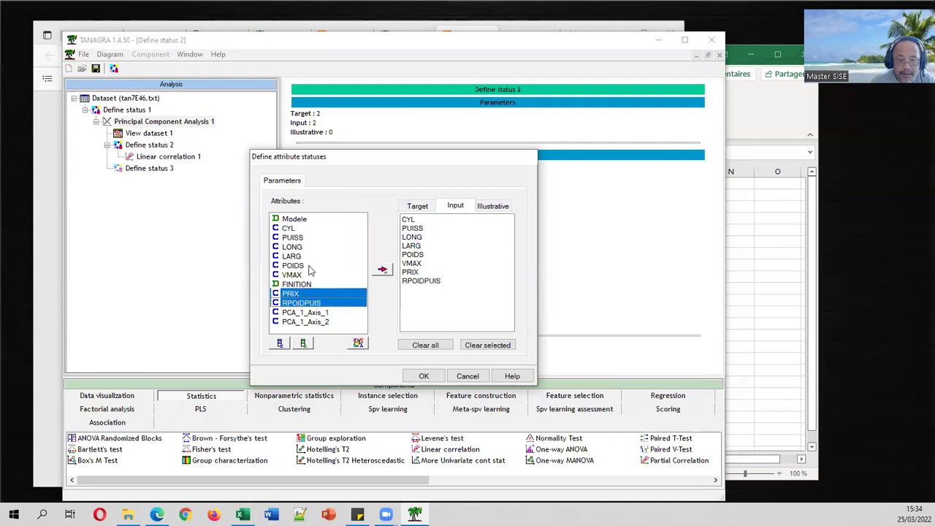
pyautogui.click(425, 375)
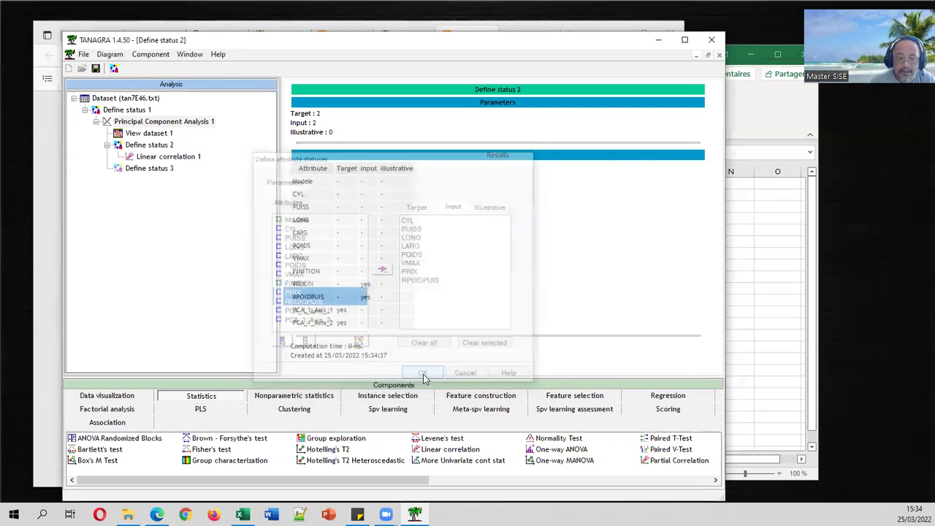
# - Add a Correlation scatterplot under Define status 3, display it, and narrow the window so the correlation circle looks round
pyautogui.click(117, 397)
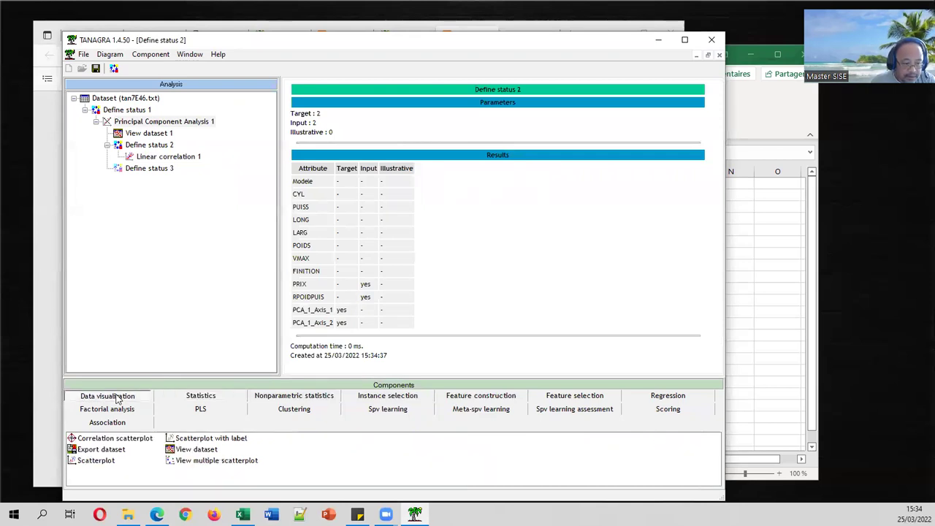
pyautogui.moveTo(110, 438); pyautogui.dragTo(164, 170)
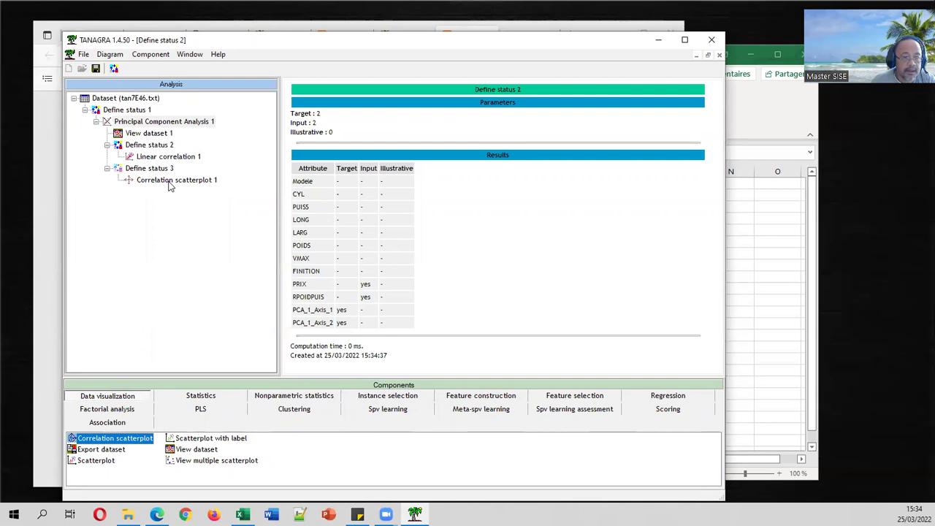
pyautogui.doubleClick(169, 181)
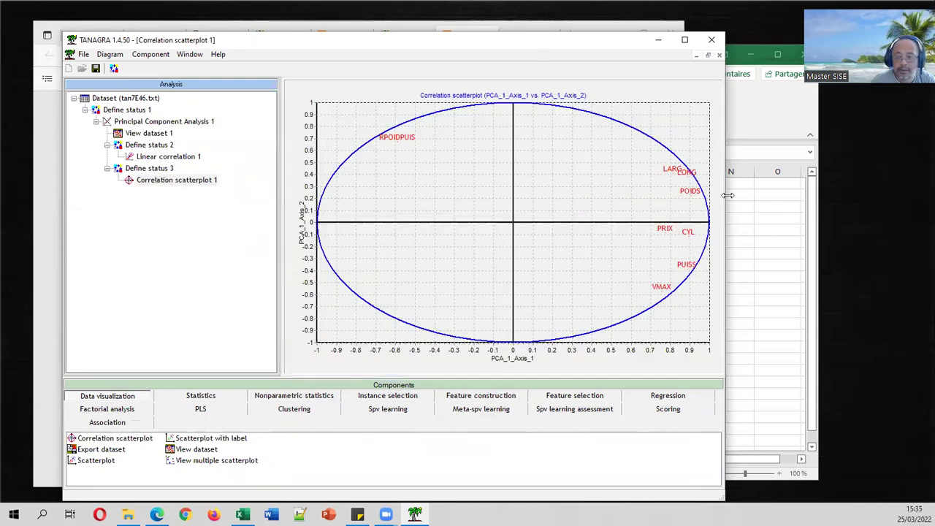
pyautogui.moveTo(728, 195); pyautogui.dragTo(550, 201)
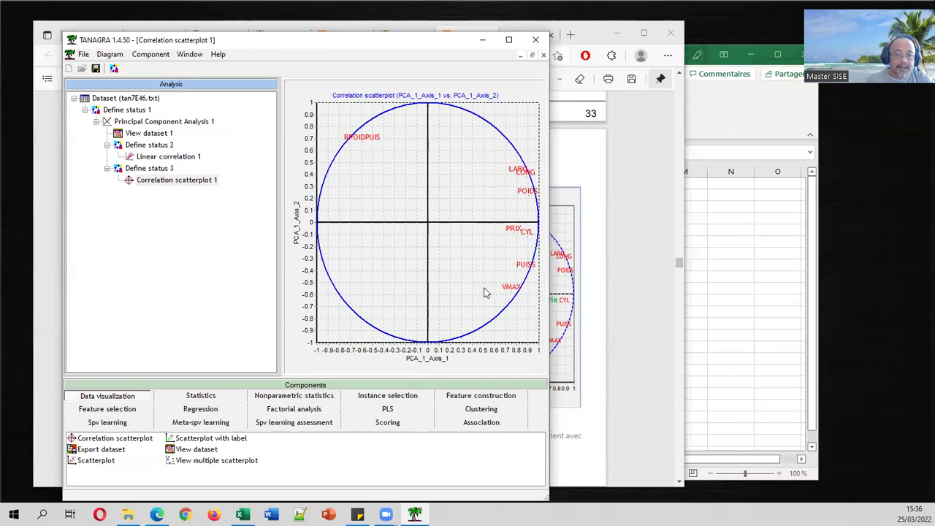
# - Compare slides 33 and 34 of ACP.pdf with Tanagra's linear correlation results and correlation scatterplot
pyautogui.click(585, 256)
pyautogui.scroll(5, 528, 241)
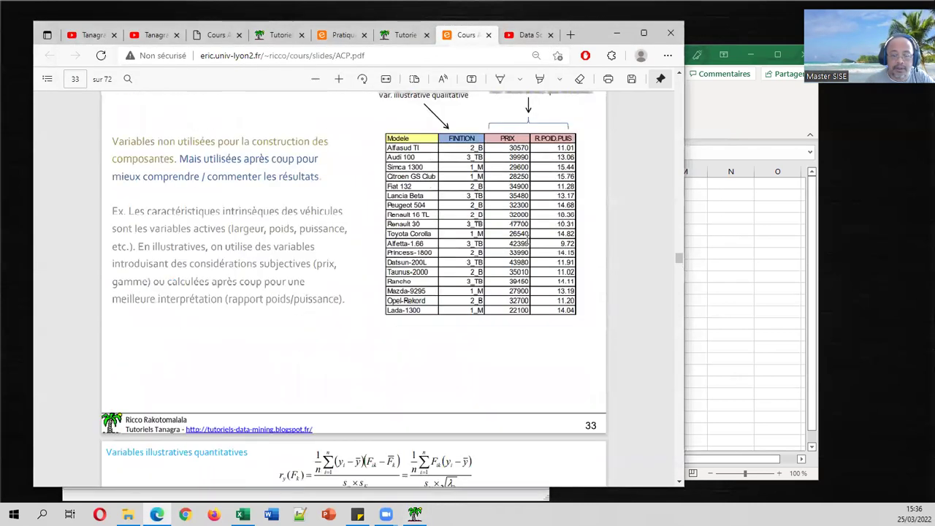
pyautogui.scroll(-5, 527, 241)
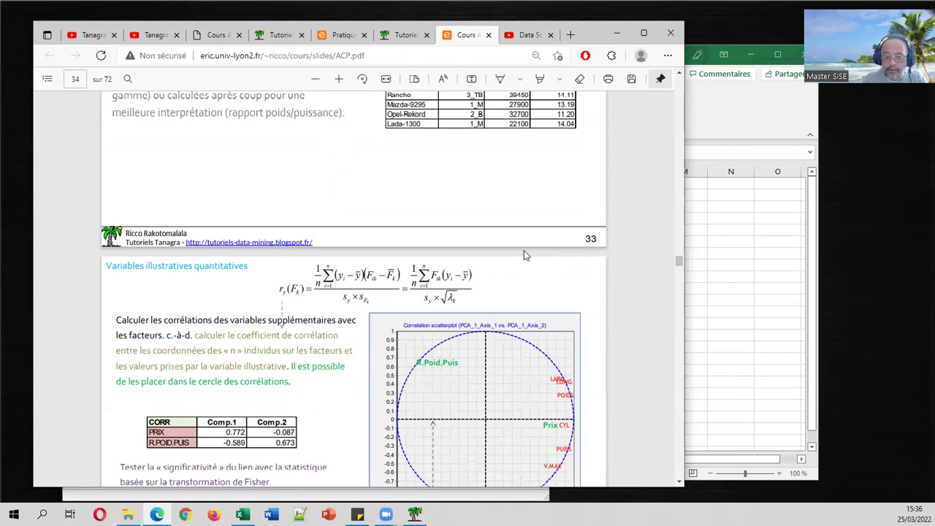
pyautogui.scroll(-1, 523, 255)
pyautogui.hotkey('alt', 'Tab')
pyautogui.click(176, 156)
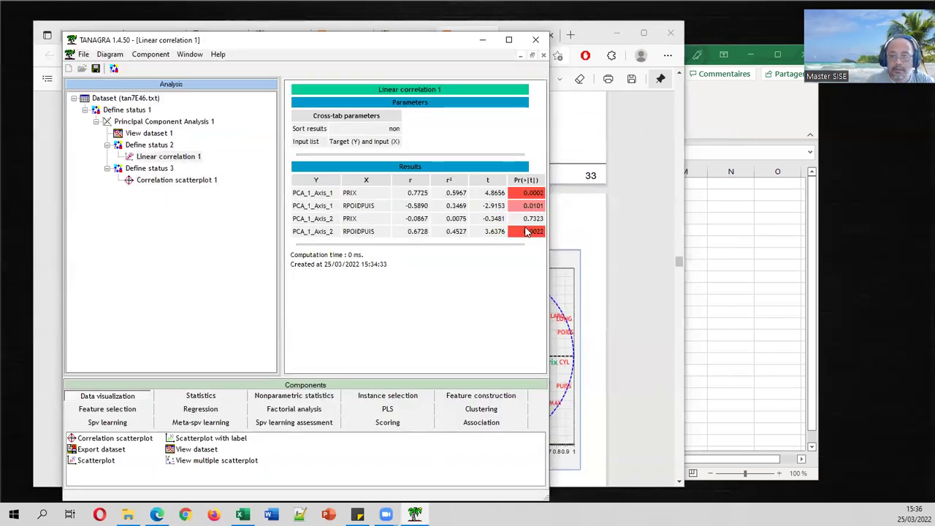
pyautogui.click(175, 183)
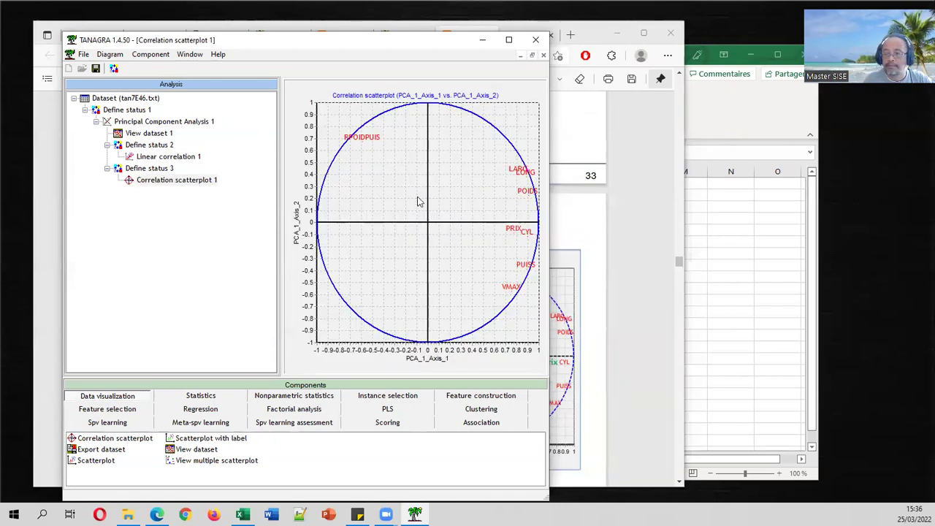
# - Read slide 35 of ACP.pdf on qualitative illustrative variables in the browser and return to Tanagra
pyautogui.click(582, 230)
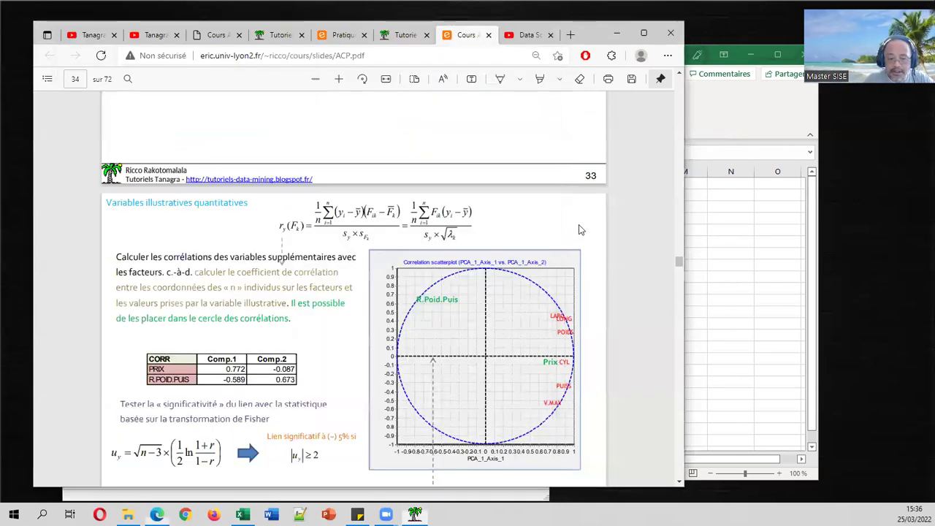
pyautogui.scroll(-3, 582, 230)
pyautogui.scroll(-5, 580, 230)
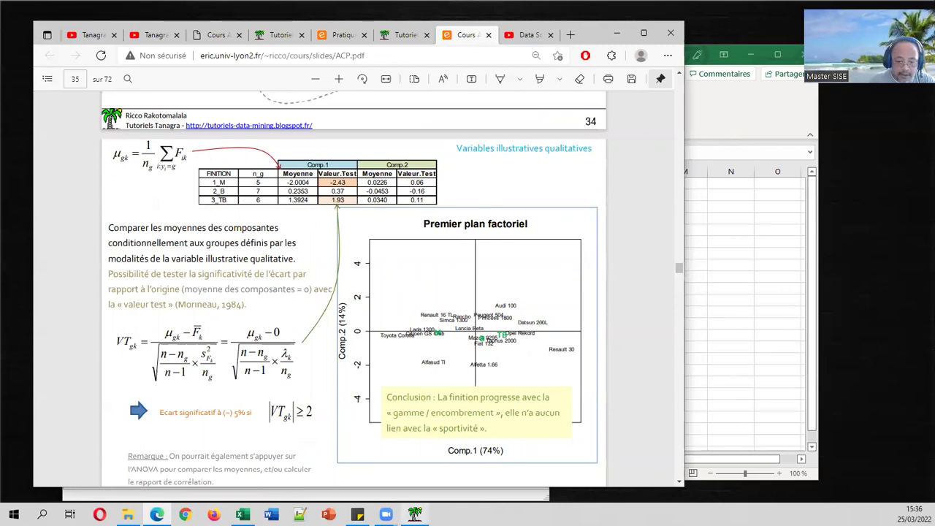
pyautogui.click(414, 513)
# - Add a Define status under the principal component analysis with PCA_1_Axis_1 and PCA_1_Axis_2 as targets and FINITION as input
pyautogui.click(165, 122)
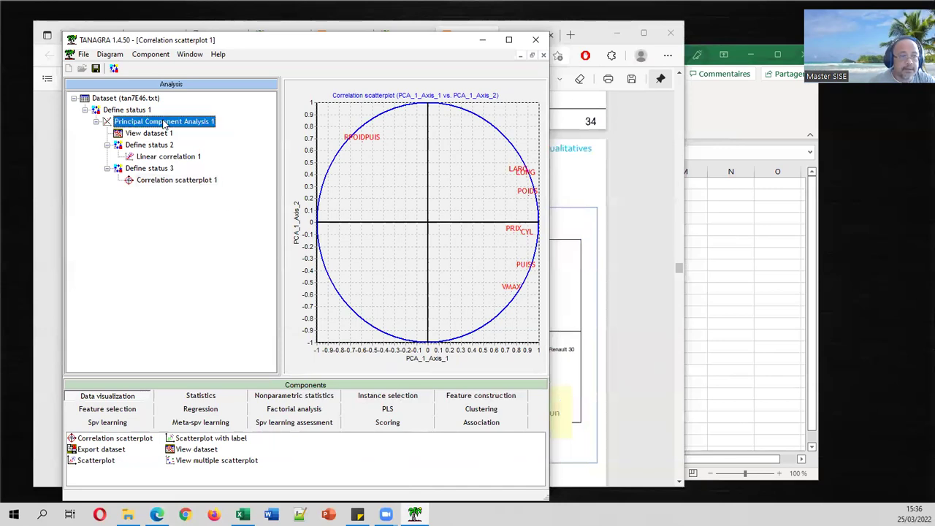
pyautogui.click(114, 68)
pyautogui.moveTo(231, 313); pyautogui.dragTo(232, 323)
pyautogui.click(329, 206)
pyautogui.click(294, 268)
pyautogui.click(367, 206)
pyautogui.click(208, 285)
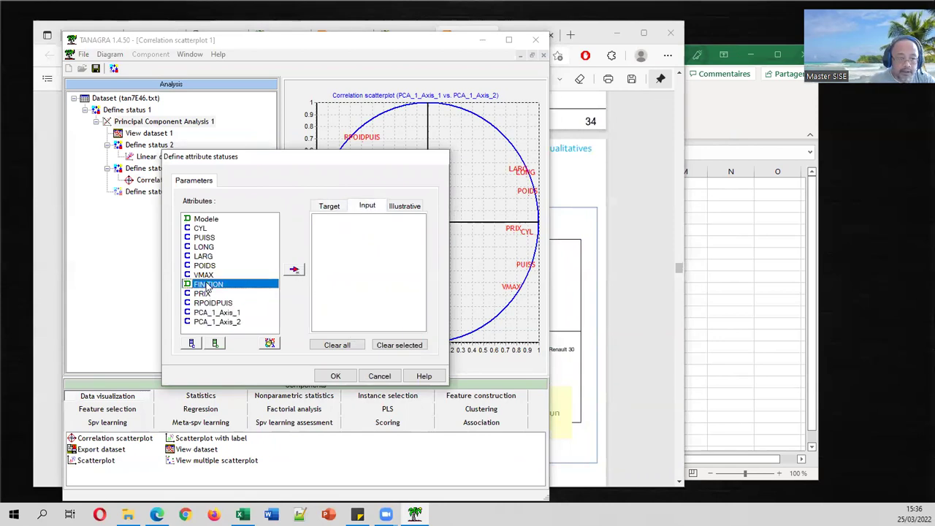
pyautogui.click(295, 269)
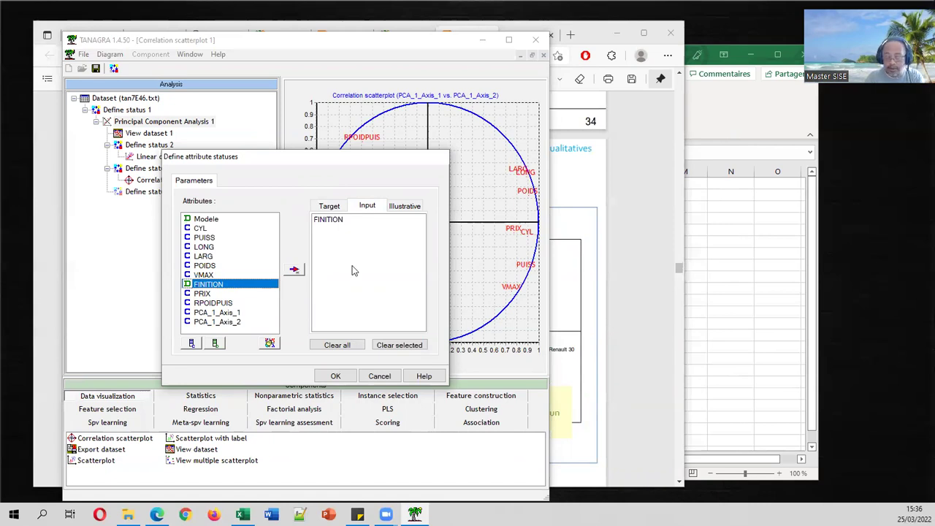
pyautogui.click(337, 375)
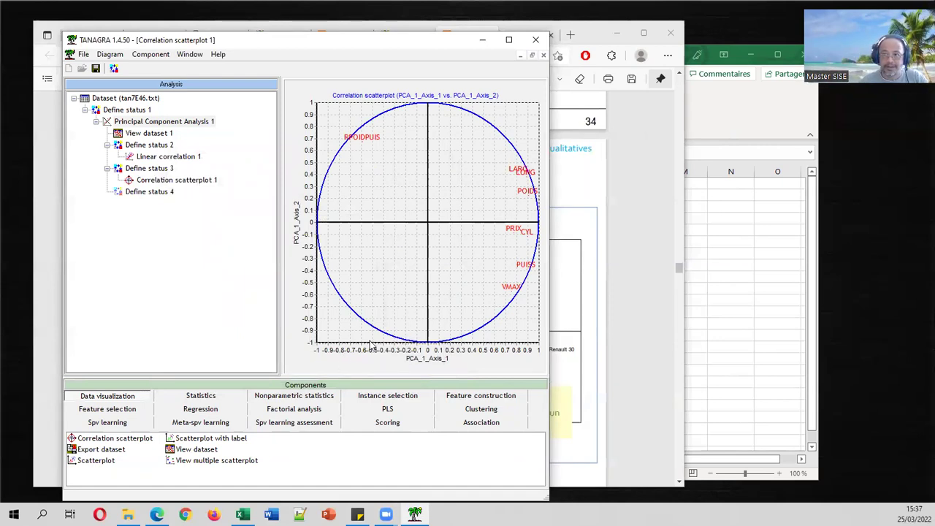
# - Add a One-way ANOVA component under Define status 4, display its results, and widen the window to read the statistical tests
pyautogui.click(223, 396)
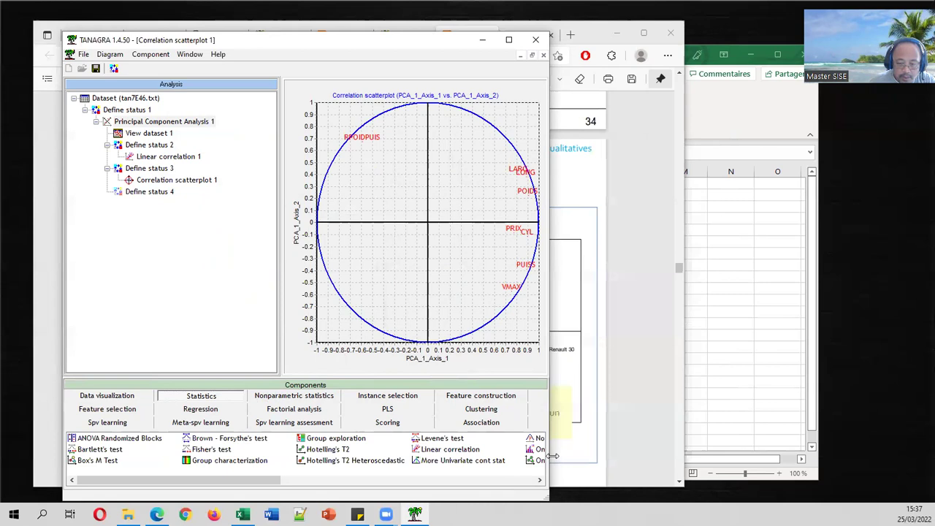
pyautogui.moveTo(553, 456); pyautogui.dragTo(627, 455)
pyautogui.moveTo(560, 449); pyautogui.dragTo(157, 203)
pyautogui.doubleClick(156, 203)
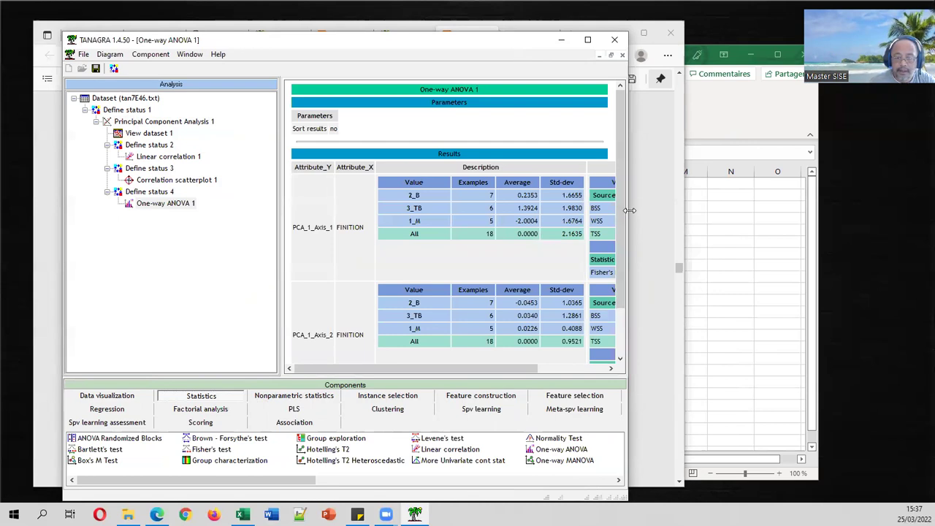
pyautogui.moveTo(629, 210); pyautogui.dragTo(739, 222)
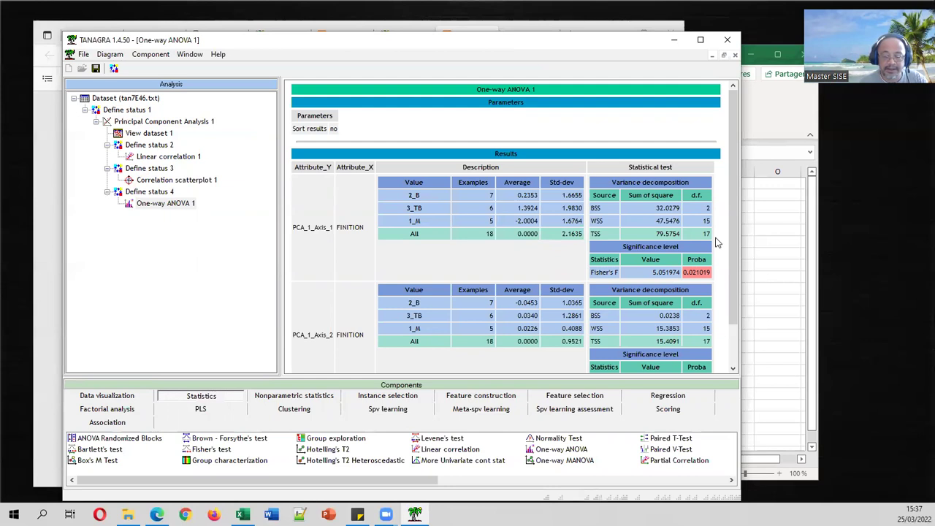
pyautogui.scroll(-1, 712, 241)
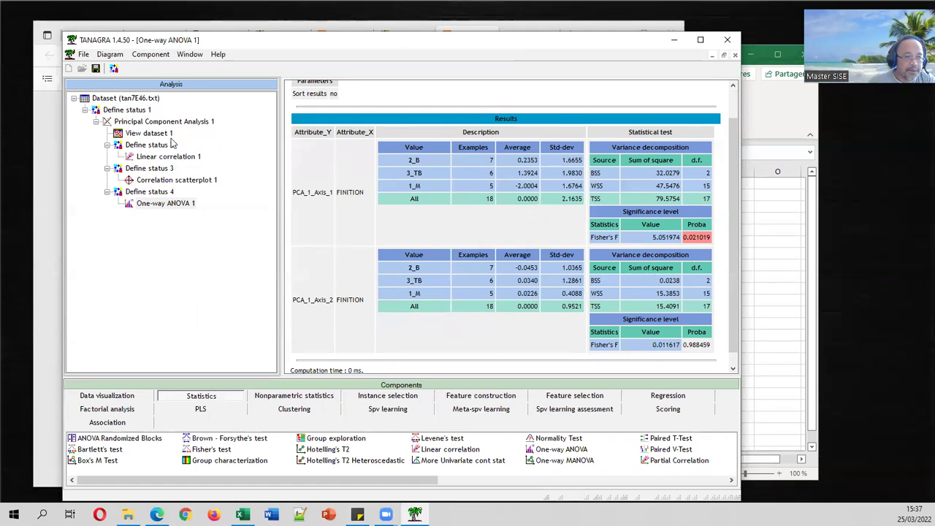
# - Copy the View dataset 1 results, including the PCA axis columns, and switch to the autos-acp-3.xlsx workbook in Excel
pyautogui.click(157, 134)
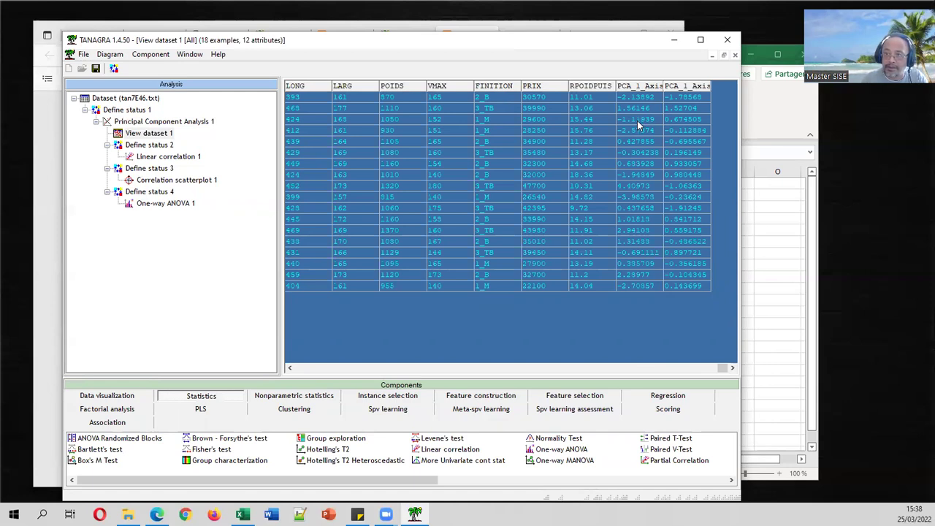
pyautogui.click(306, 369)
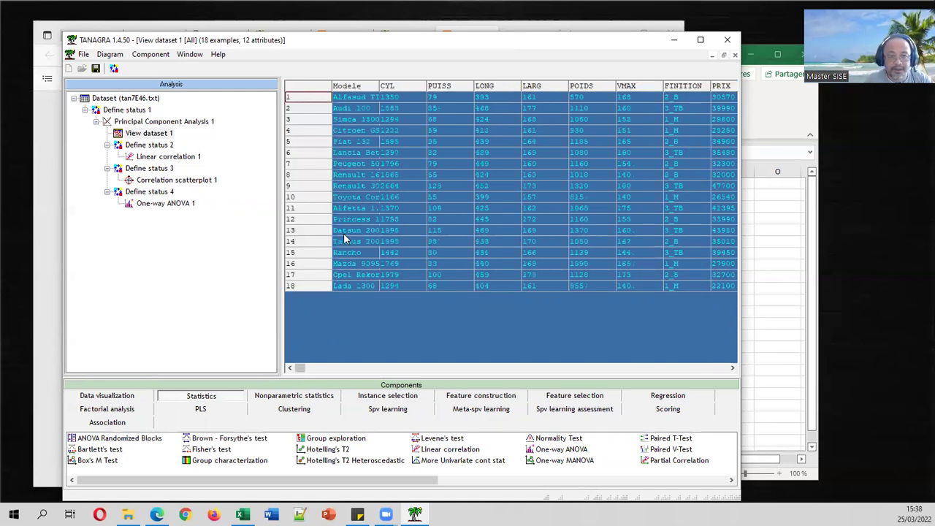
pyautogui.click(149, 56)
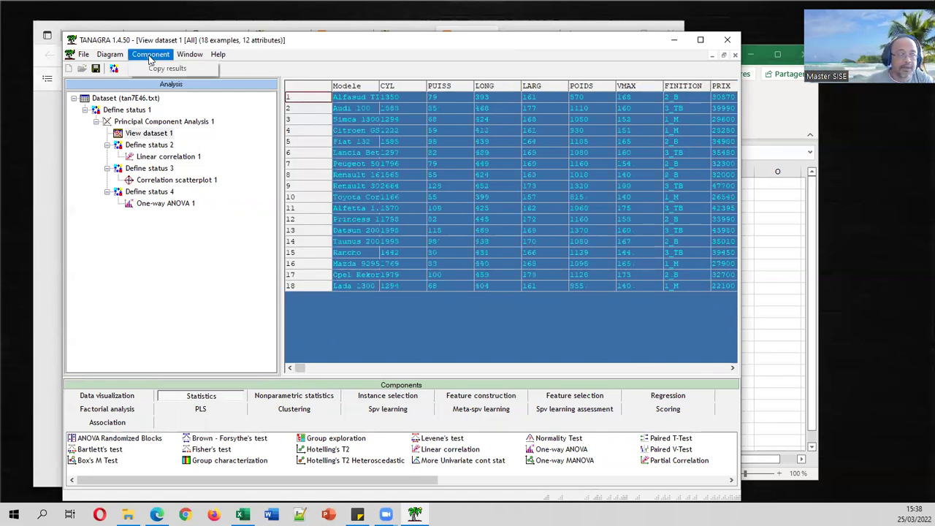
pyautogui.click(167, 69)
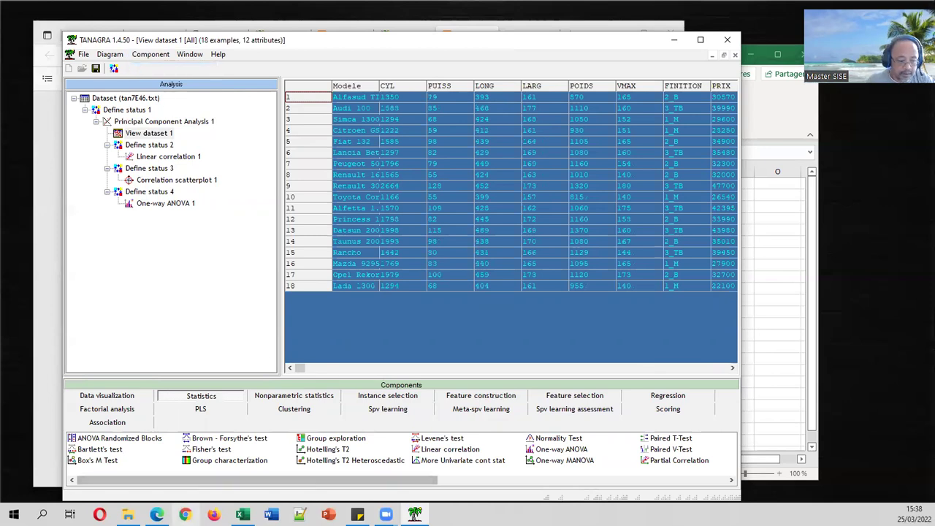
pyautogui.click(243, 515)
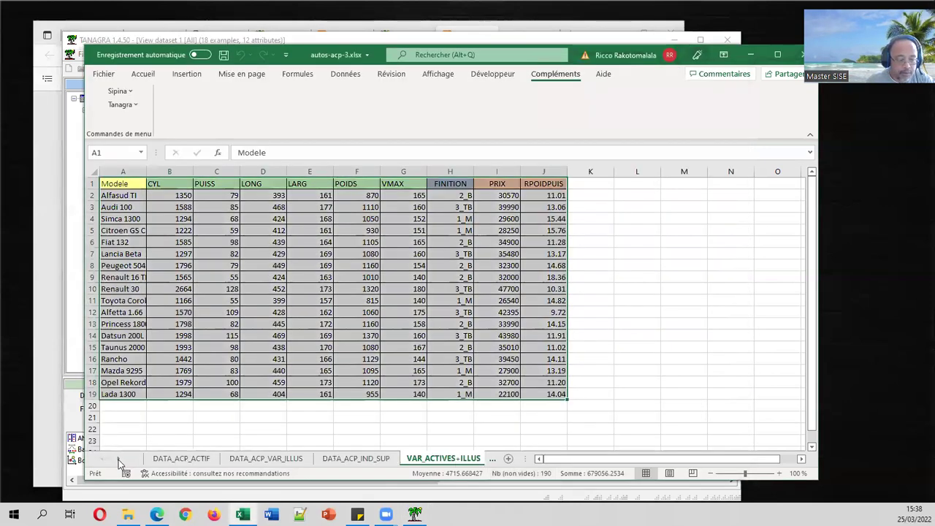
# - Add a new worksheet after IND_ACTIFS+SUPP and paste the copied Tanagra dataset starting at cell A1
pyautogui.click(118, 458)
pyautogui.click(117, 458)
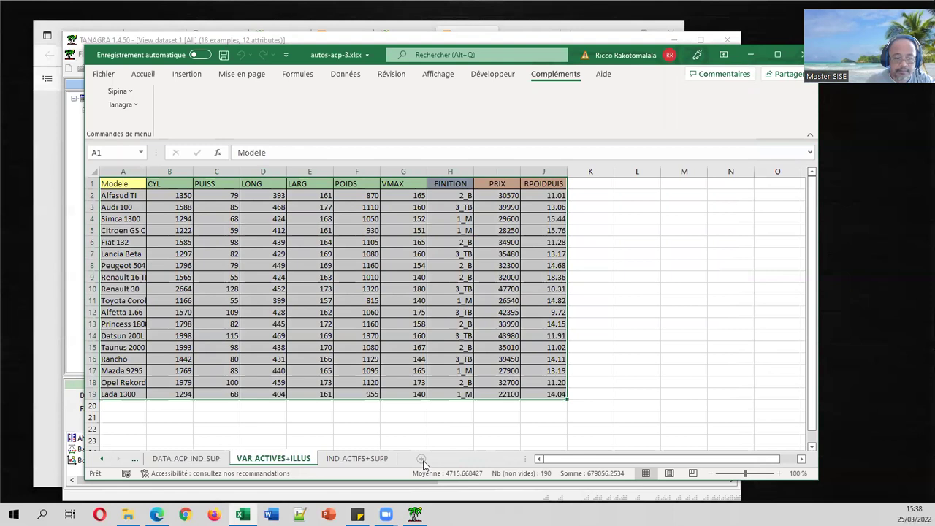
pyautogui.click(421, 459)
pyautogui.moveTo(332, 459); pyautogui.dragTo(442, 461)
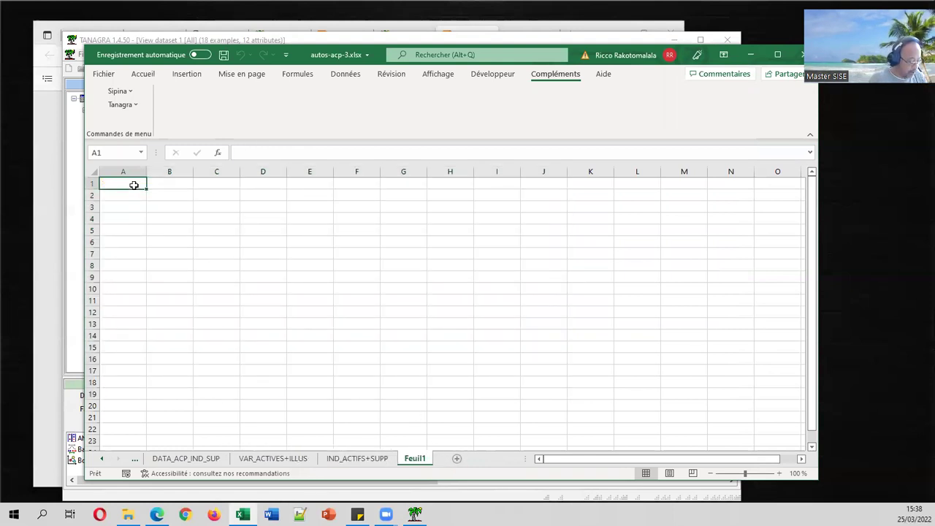
pyautogui.hotkey('ctrl', 'v')
# - Delete the columns CYL through VMAX, as well as PRIX and RPOIDPUIS, from the pasted table
pyautogui.click(219, 202)
pyautogui.moveTo(218, 172); pyautogui.dragTo(462, 173)
pyautogui.rightClick(462, 174)
pyautogui.click(494, 285)
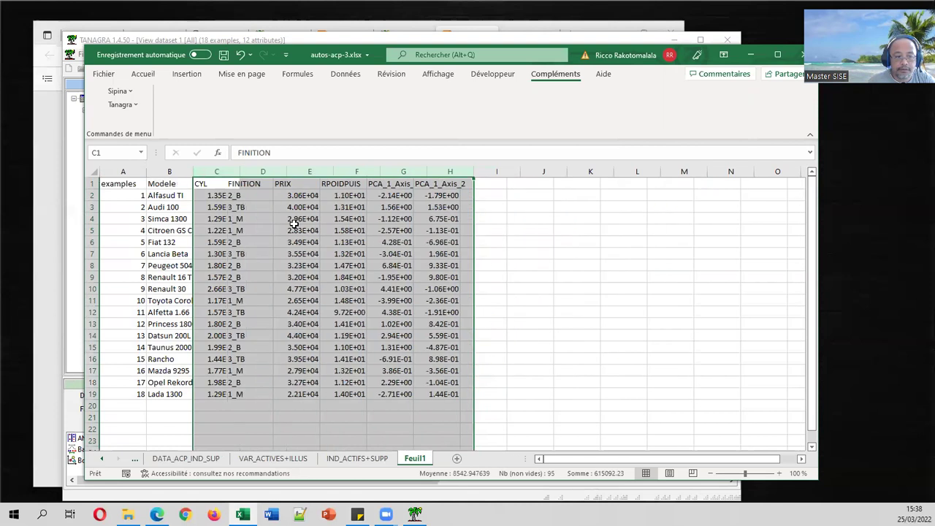
pyautogui.click(226, 209)
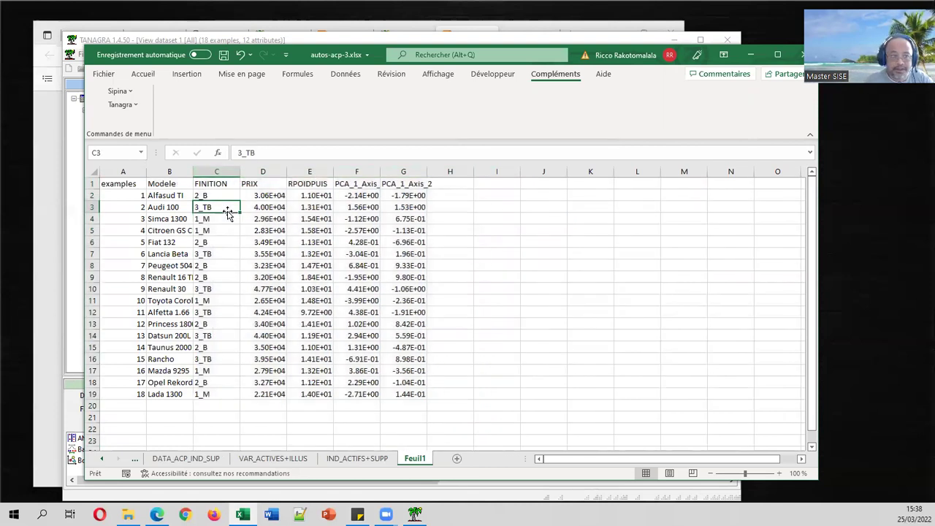
pyautogui.moveTo(262, 172); pyautogui.dragTo(304, 170)
pyautogui.rightClick(303, 170)
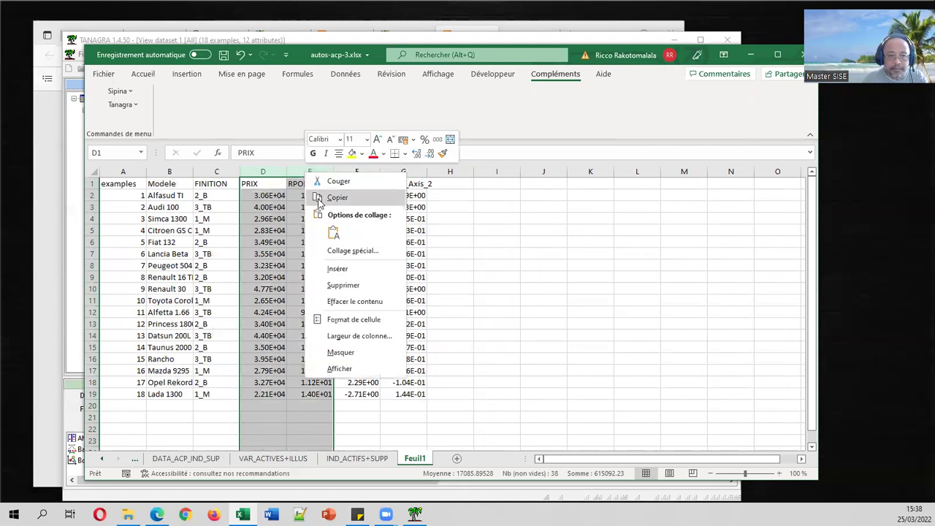
pyautogui.click(340, 284)
pyautogui.click(310, 206)
# - Format the PCA_1_Axis_1 and PCA_1_Axis_2 values in D2:E19 as Nombre with 2 decimals
pyautogui.moveTo(263, 195); pyautogui.dragTo(323, 391)
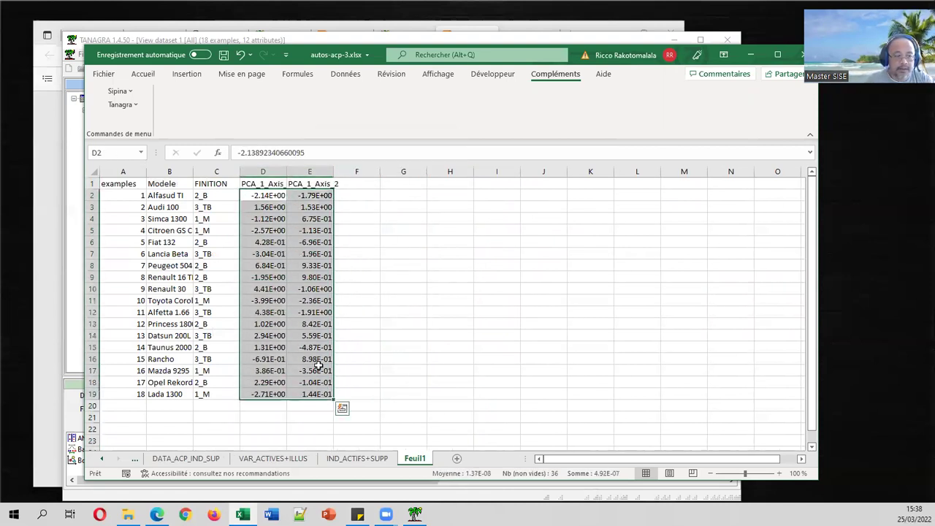
pyautogui.click(143, 74)
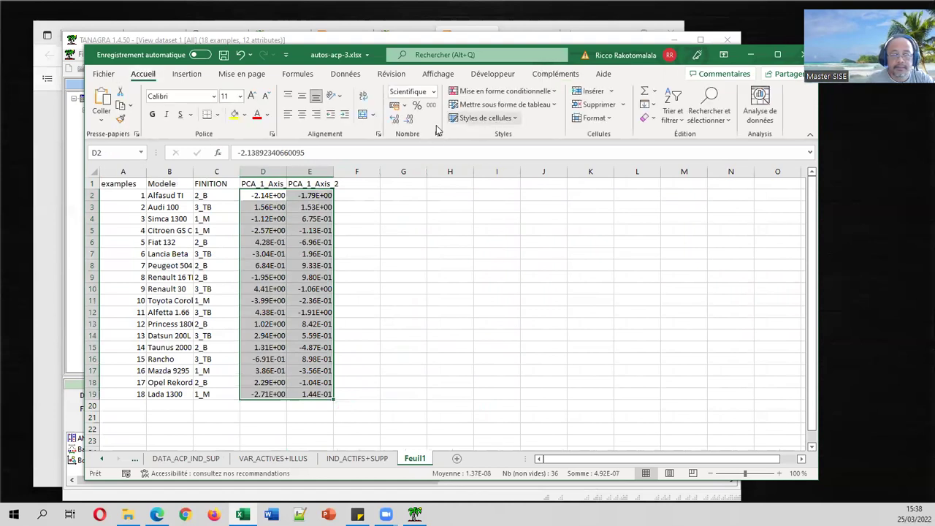
pyautogui.click(437, 134)
pyautogui.click(605, 267)
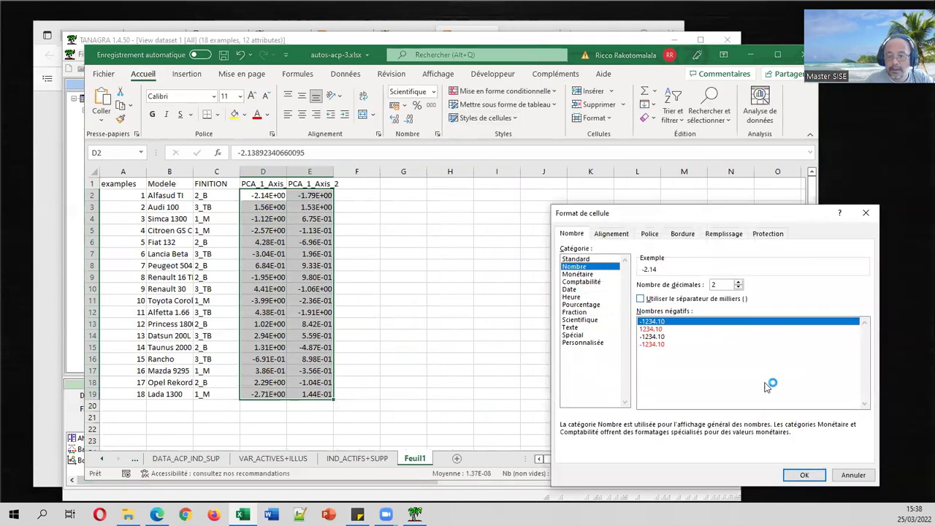
pyautogui.click(804, 475)
pyautogui.click(521, 314)
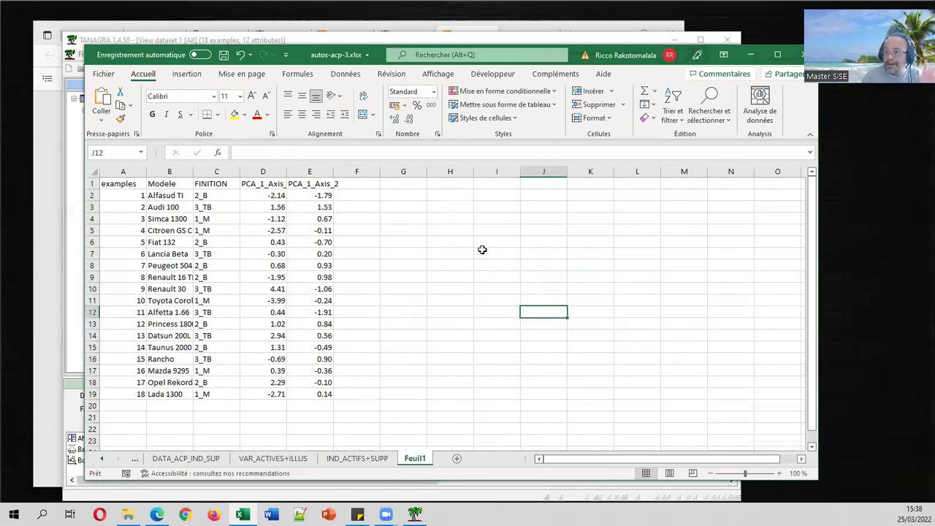
# - Insert an empty scatter chart beside the table and stretch it down to about row 22
pyautogui.click(388, 207)
pyautogui.click(392, 191)
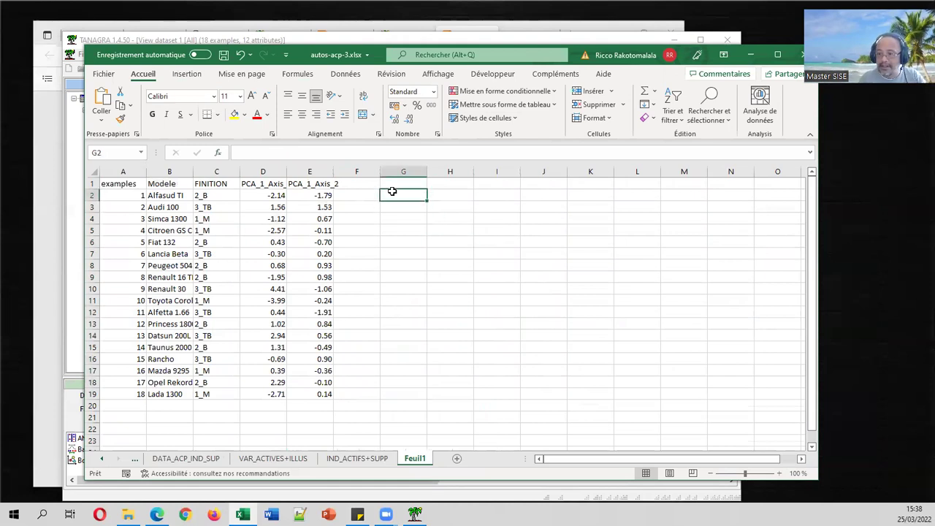
pyautogui.click(187, 73)
pyautogui.click(398, 118)
pyautogui.click(412, 158)
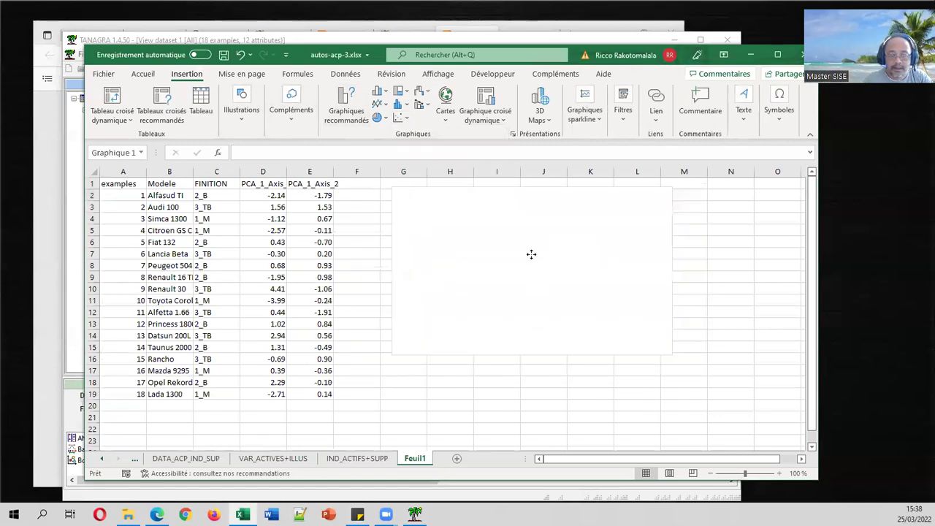
pyautogui.moveTo(662, 361); pyautogui.dragTo(665, 428)
# - Add a data series to the scatter chart with X values D2:D19 and Y values E2:E19
pyautogui.rightClick(478, 323)
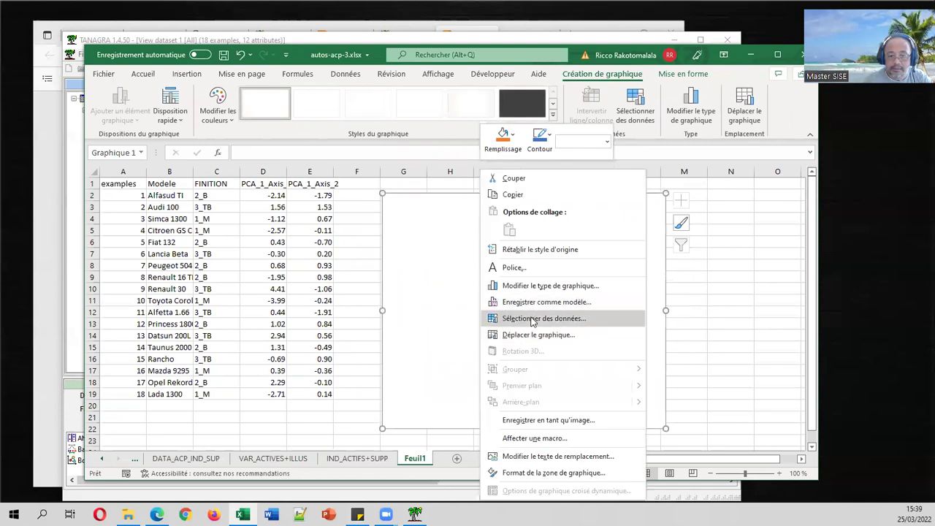
pyautogui.click(532, 319)
pyautogui.click(575, 368)
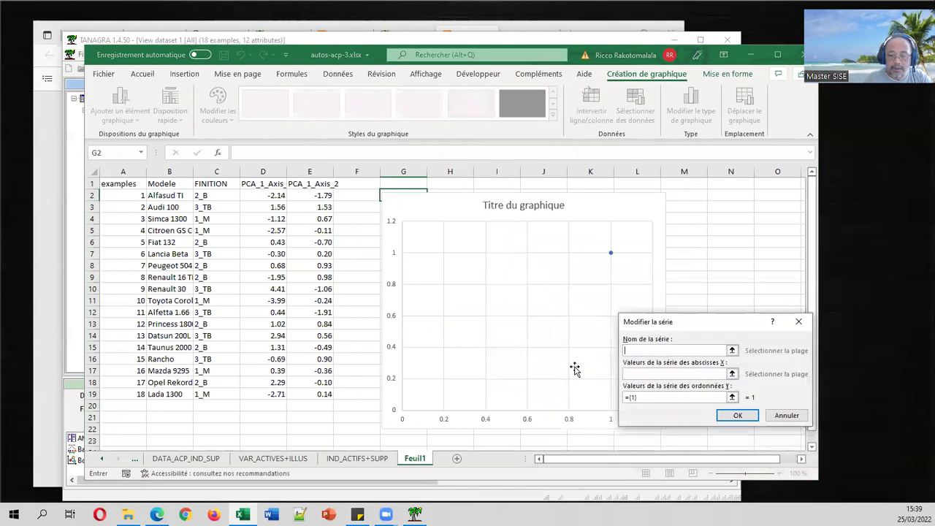
pyautogui.click(733, 374)
pyautogui.moveTo(248, 198); pyautogui.dragTo(259, 394)
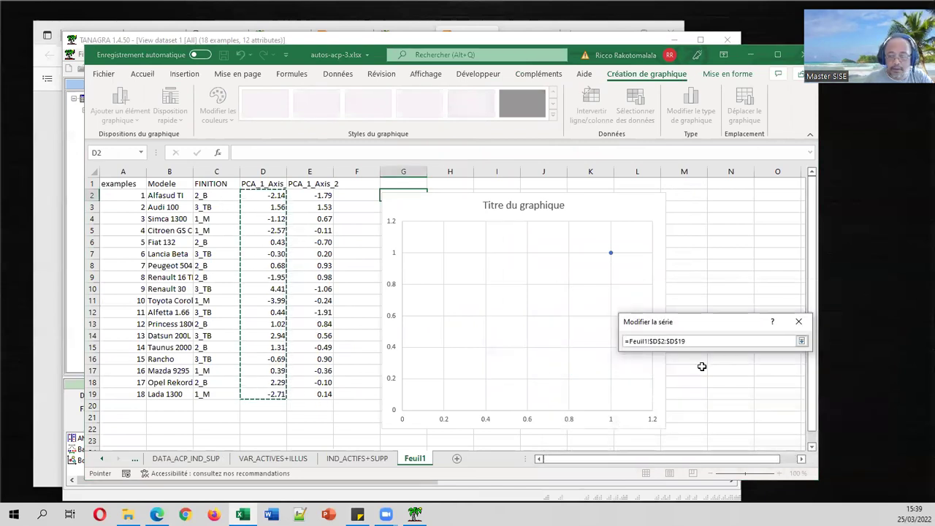
pyautogui.click(802, 340)
pyautogui.click(733, 398)
pyautogui.moveTo(310, 196); pyautogui.dragTo(312, 395)
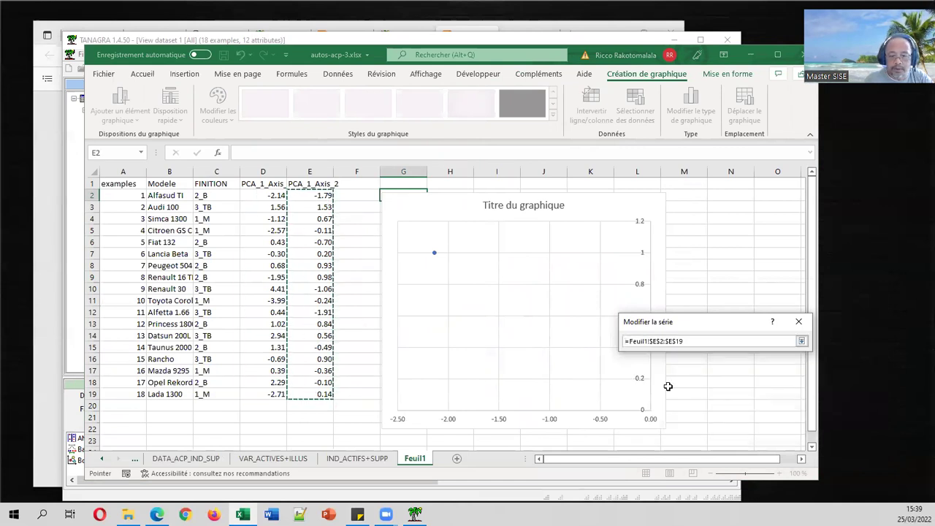
pyautogui.click(801, 341)
pyautogui.click(739, 414)
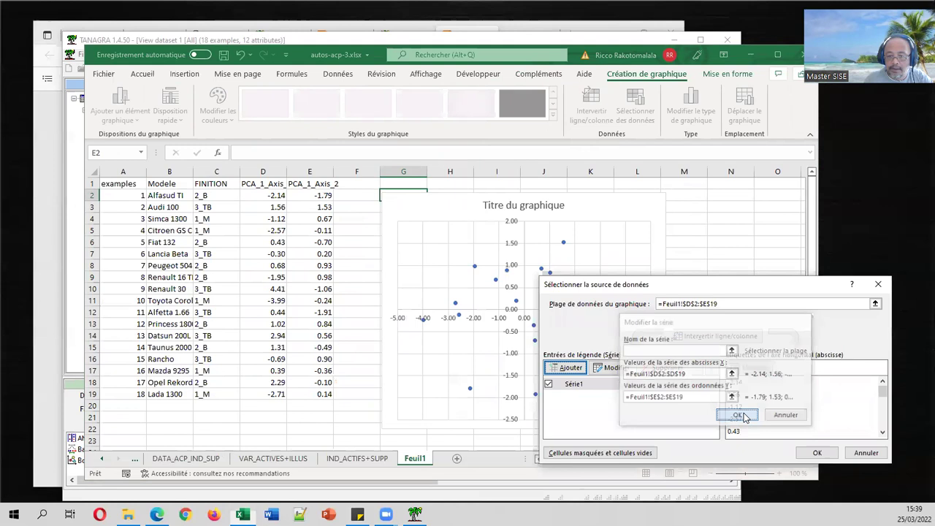
pyautogui.click(818, 453)
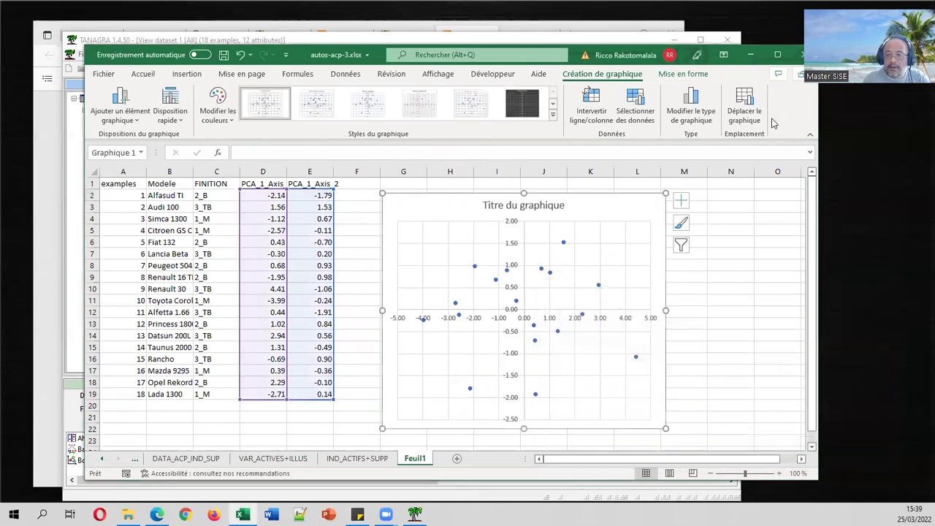
# - Maximize the workbook window and set the chart's vertical axis bounds to -5 and 5
pyautogui.click(776, 57)
pyautogui.click(606, 245)
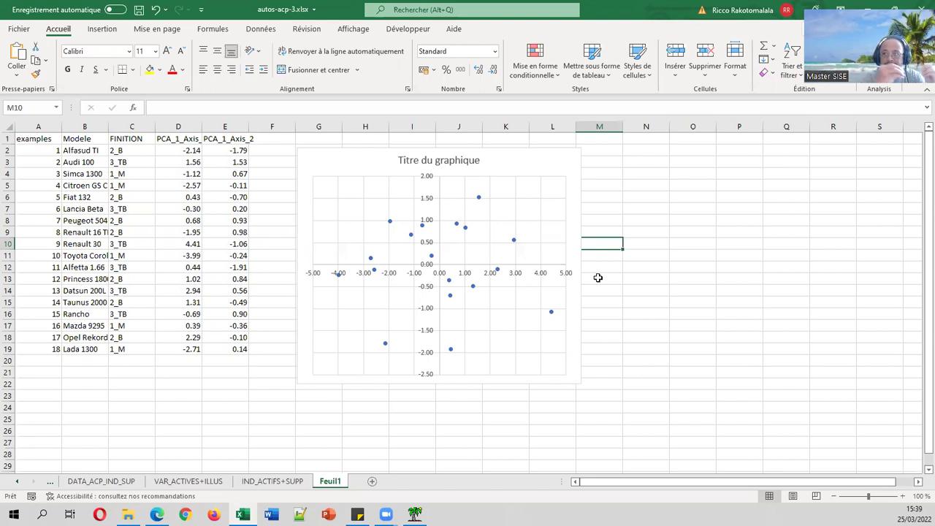
pyautogui.click(424, 204)
pyautogui.doubleClick(424, 204)
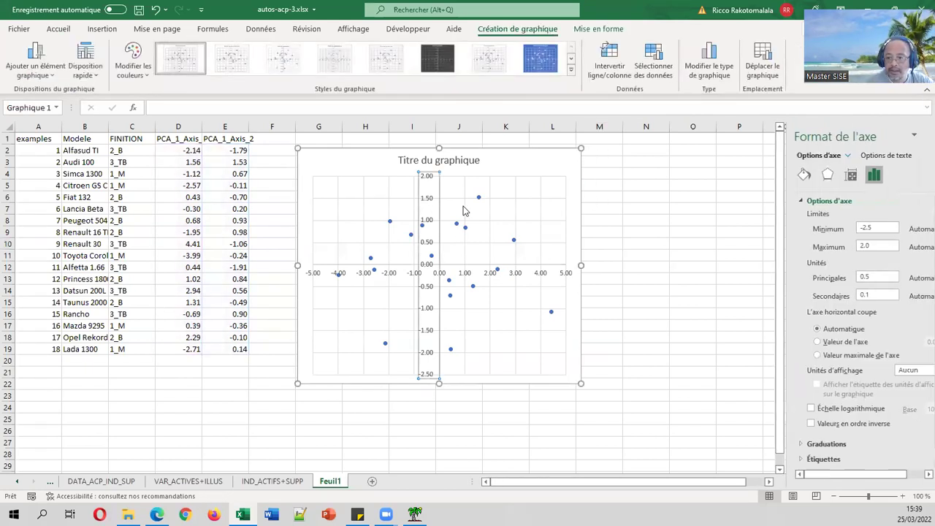
pyautogui.click(859, 228)
pyautogui.write('-')
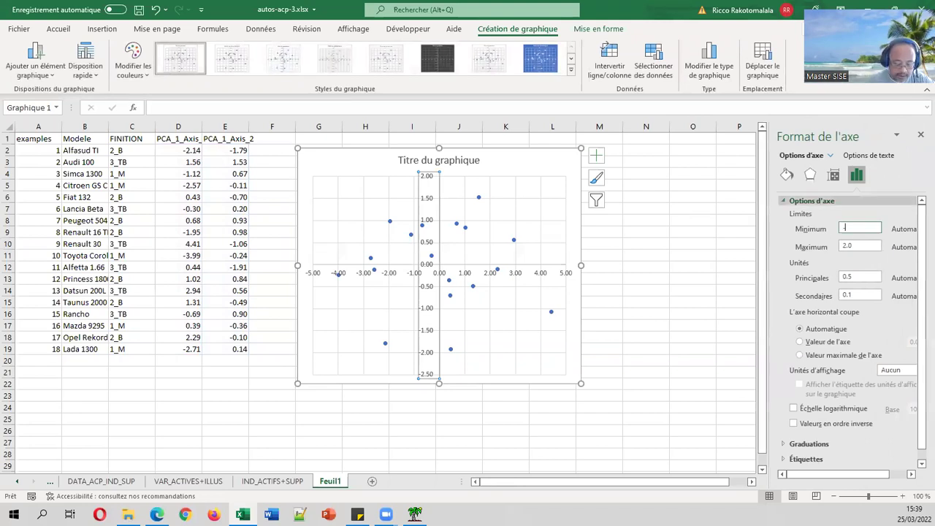
pyautogui.write('5')
pyautogui.press('Tab')
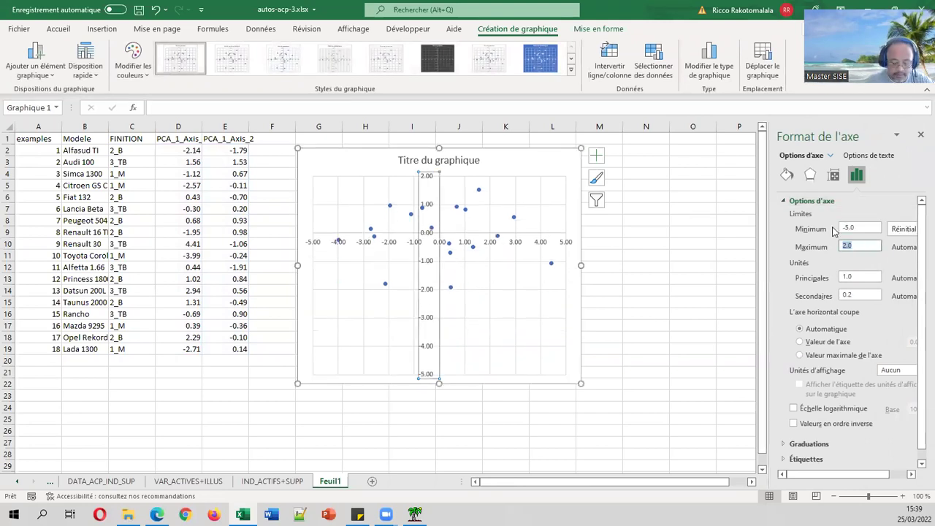
pyautogui.write('5')
pyautogui.click(720, 266)
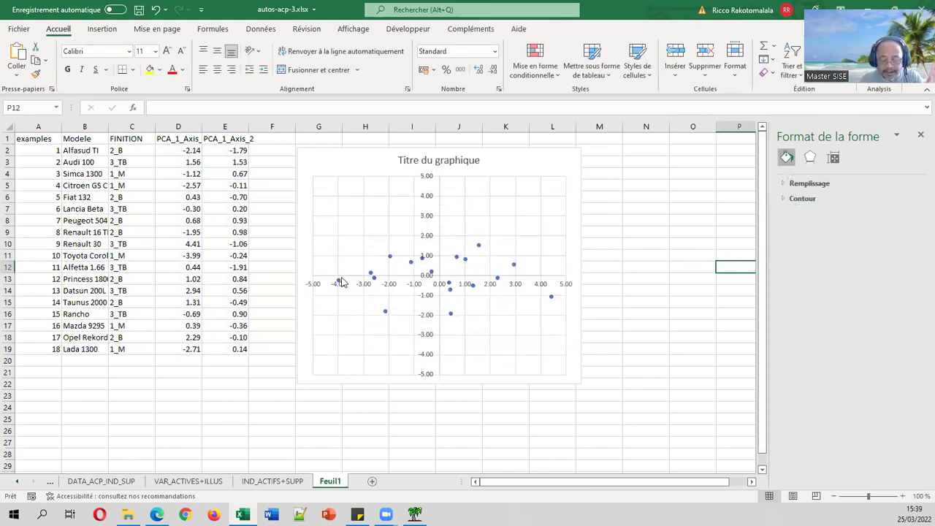
# - Set the number format of the chart's vertical axis labels to 0 decimals
pyautogui.click(428, 211)
pyautogui.click(428, 210)
pyautogui.click(853, 176)
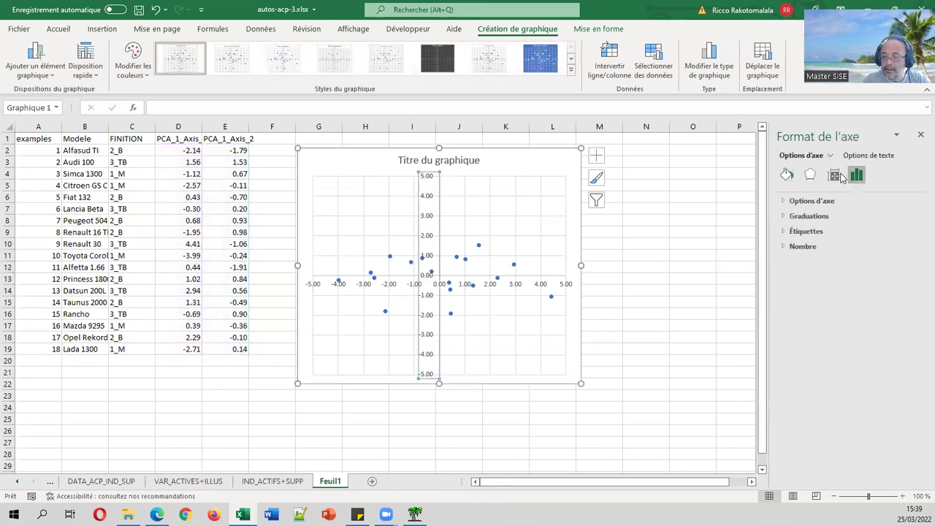
pyautogui.click(802, 246)
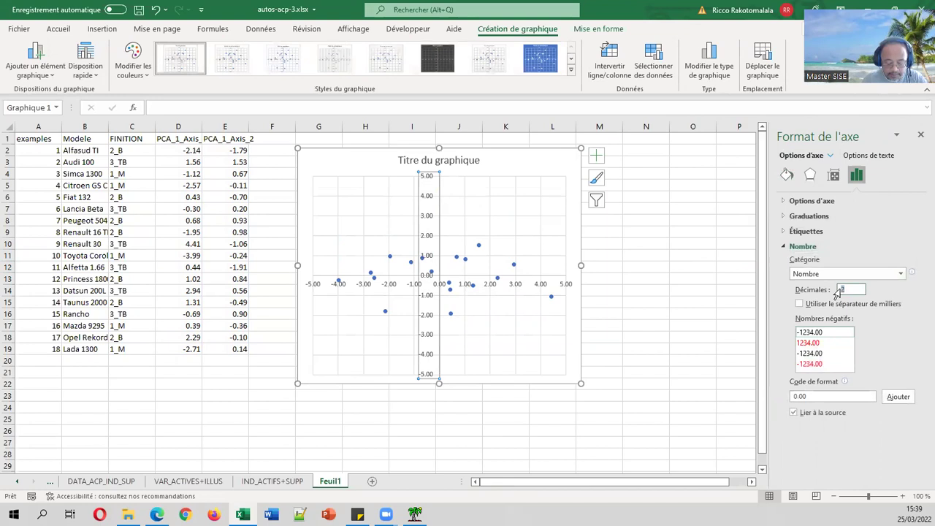
pyautogui.click(702, 292)
# - Set the number format of the chart's horizontal axis labels to 0 decimals
pyautogui.click(488, 286)
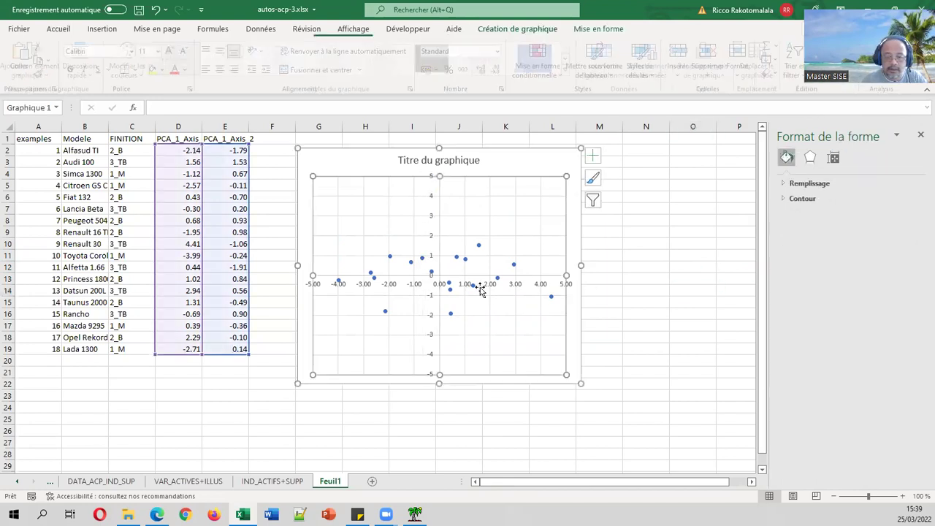
pyautogui.click(489, 285)
pyautogui.click(857, 176)
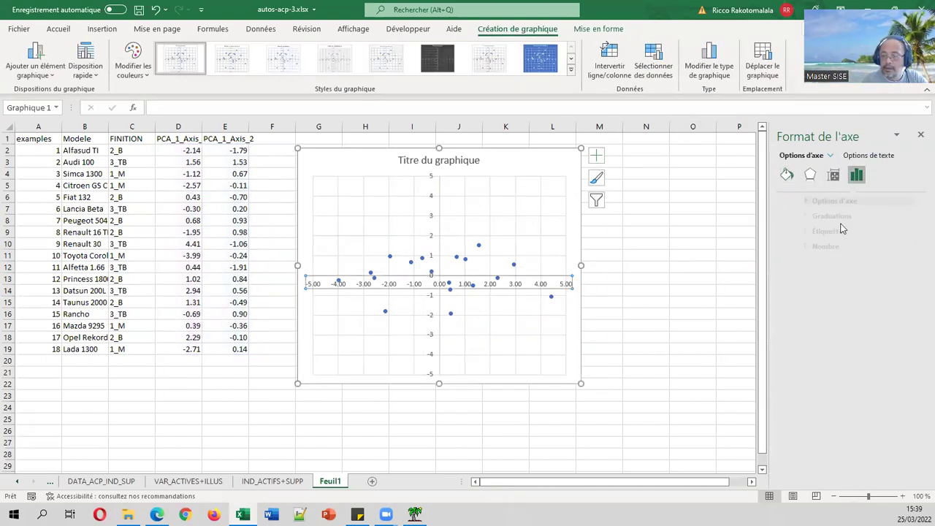
pyautogui.click(802, 246)
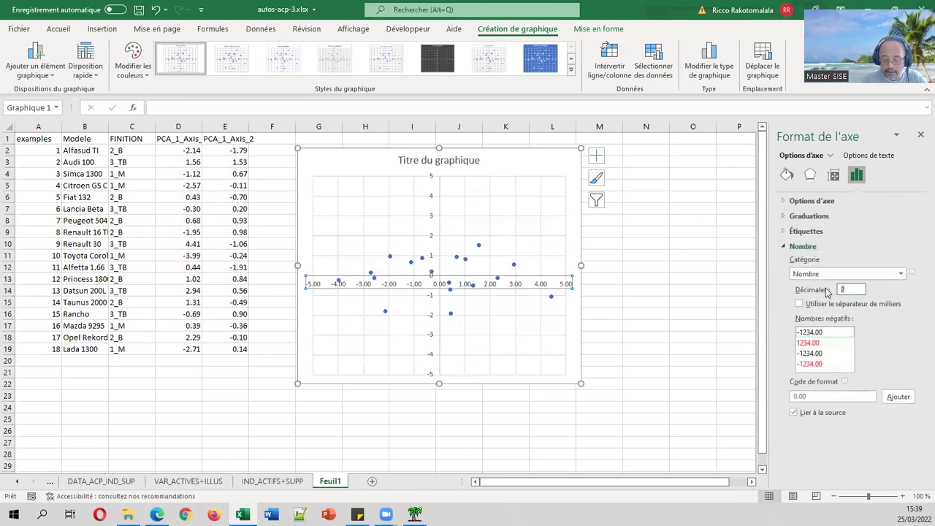
pyautogui.write('0')
pyautogui.press('Return')
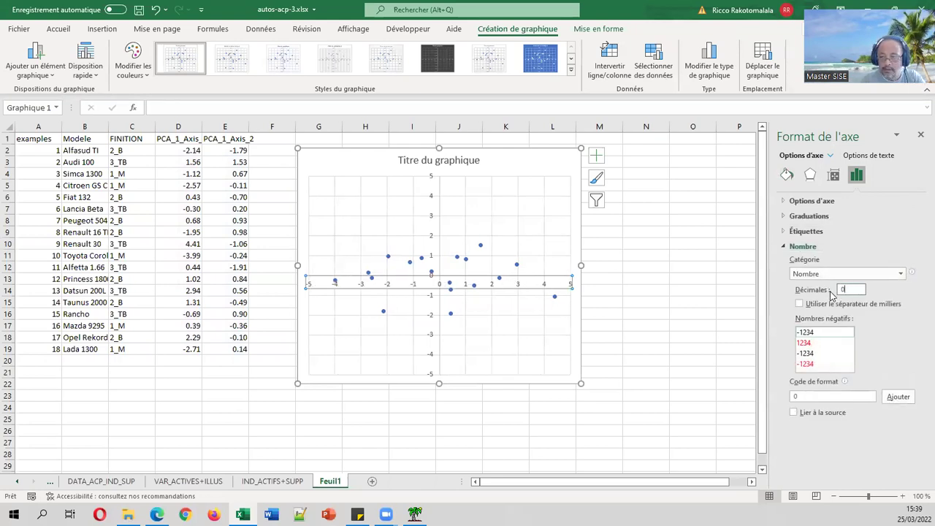
pyautogui.click(585, 296)
# - Change the font colour of the horizontal and vertical axis labels to light grey
pyautogui.click(439, 285)
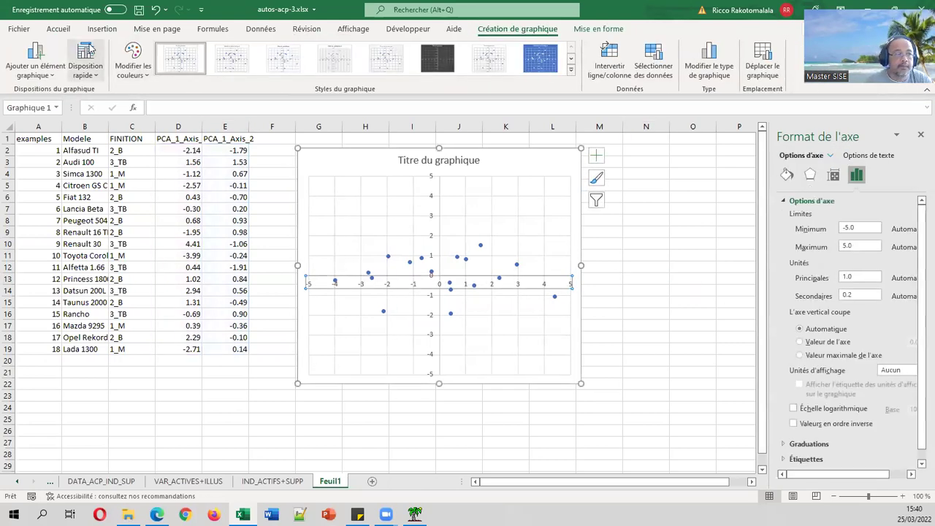
pyautogui.click(59, 29)
pyautogui.click(183, 69)
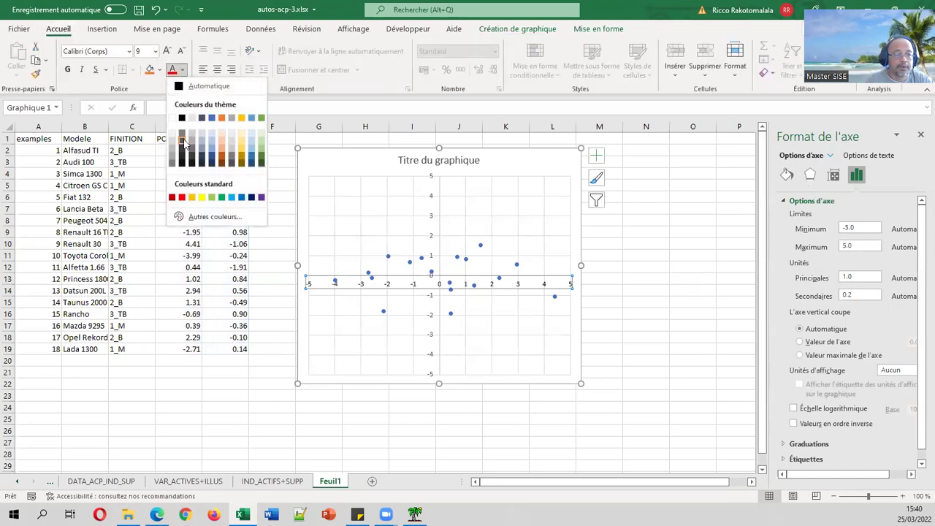
pyautogui.click(176, 146)
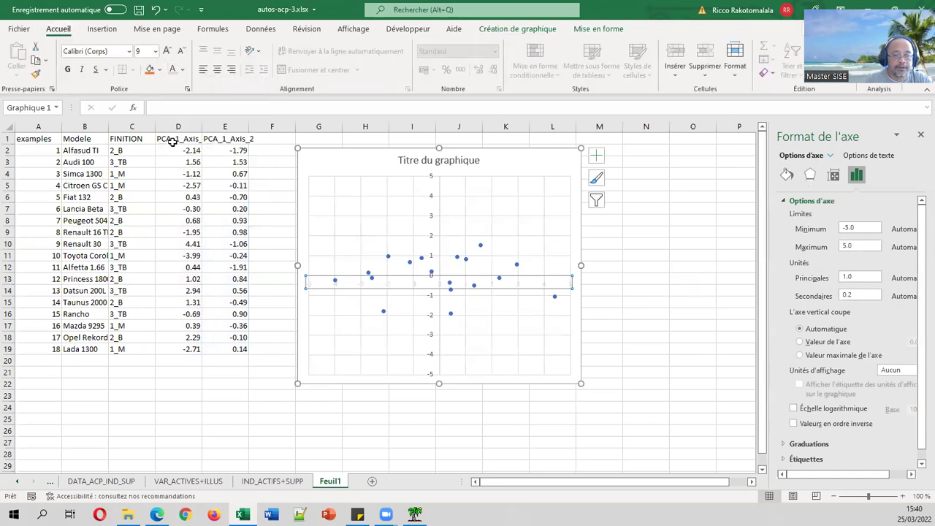
pyautogui.click(437, 211)
pyautogui.click(432, 214)
pyautogui.click(172, 69)
pyautogui.click(660, 240)
# - Add data labels to the points of the scatter series and open the label options
pyautogui.click(500, 280)
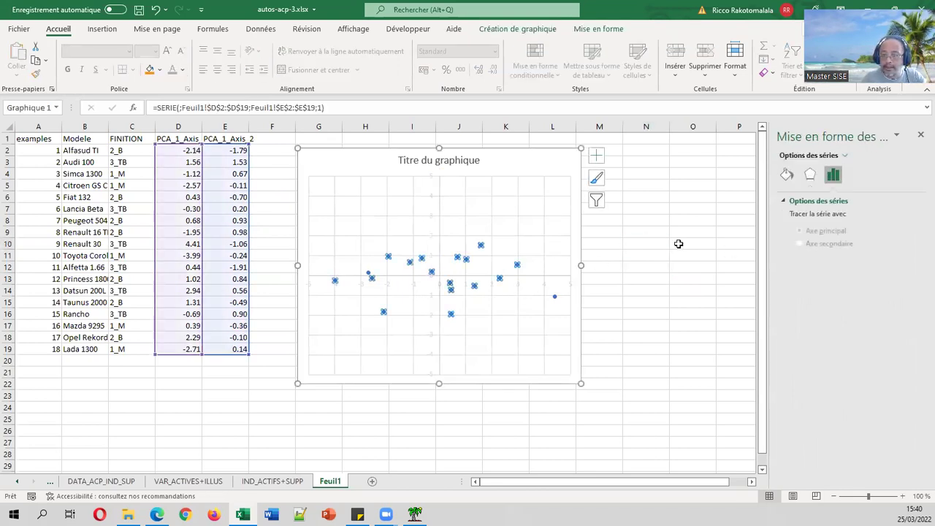
pyautogui.rightClick(467, 260)
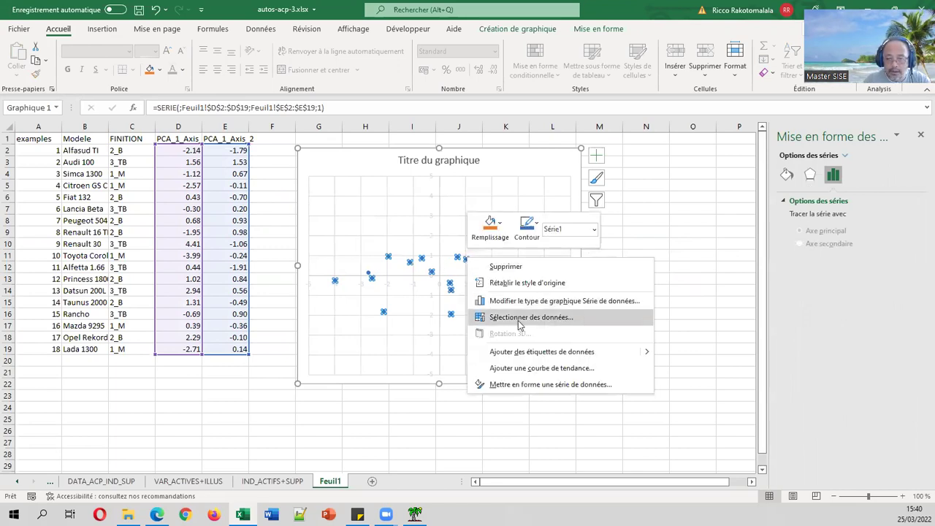
pyautogui.click(518, 352)
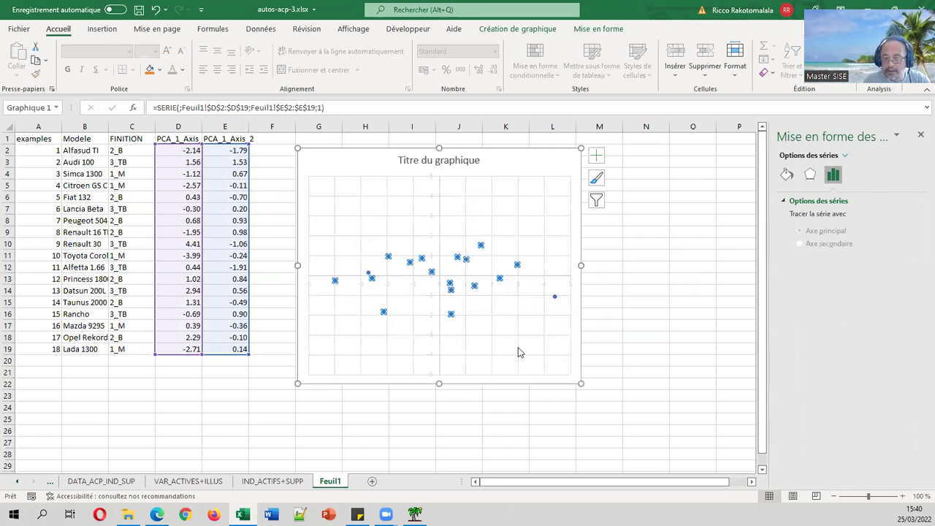
pyautogui.click(529, 266)
pyautogui.click(856, 175)
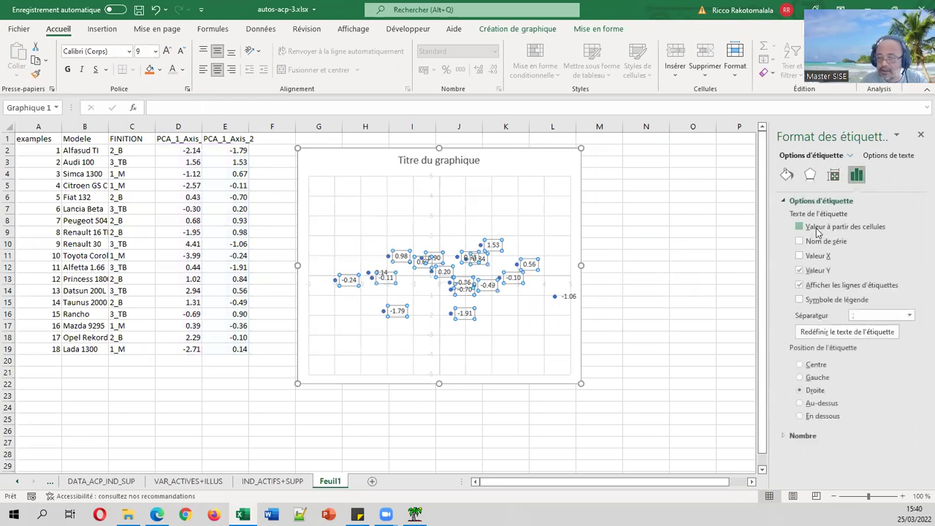
# - Use the model names in B2:B19 as the data label text and turn off the Y value
pyautogui.click(817, 229)
pyautogui.moveTo(73, 144); pyautogui.dragTo(75, 349)
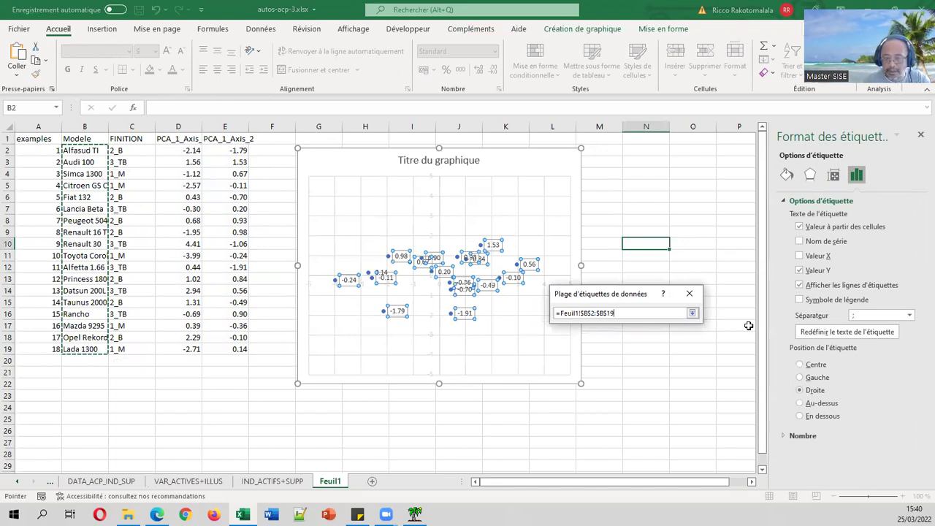
pyautogui.click(692, 313)
pyautogui.click(629, 345)
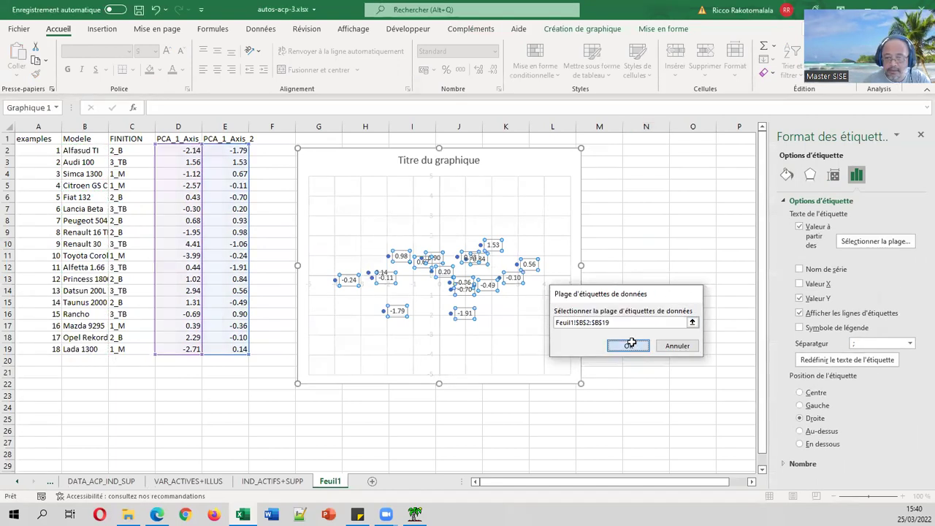
pyautogui.click(832, 300)
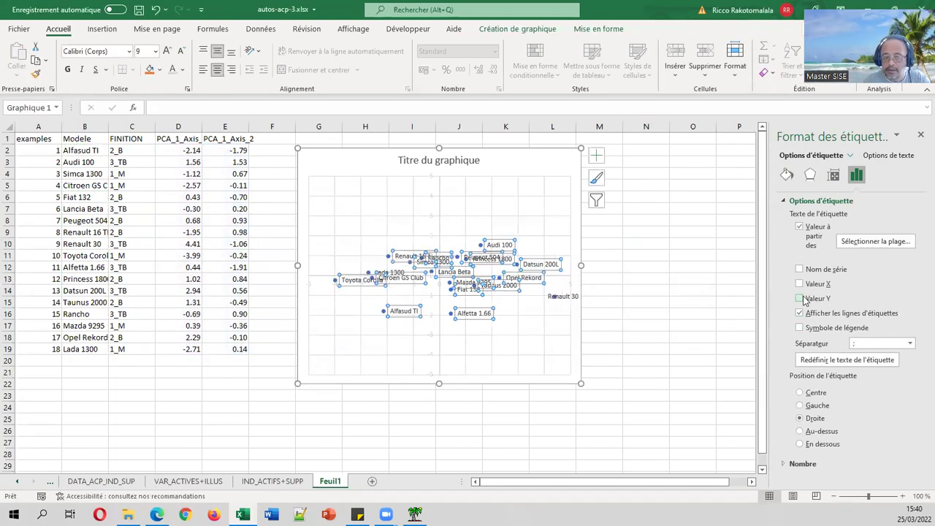
pyautogui.click(635, 289)
# - Set the marker option of the scatter series to none so only the labels remain
pyautogui.click(542, 269)
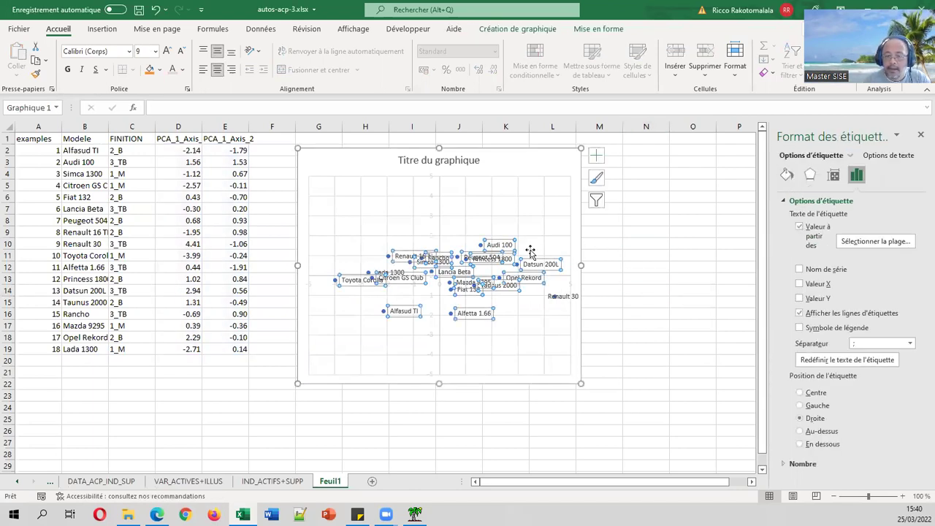
pyautogui.click(345, 292)
pyautogui.click(334, 283)
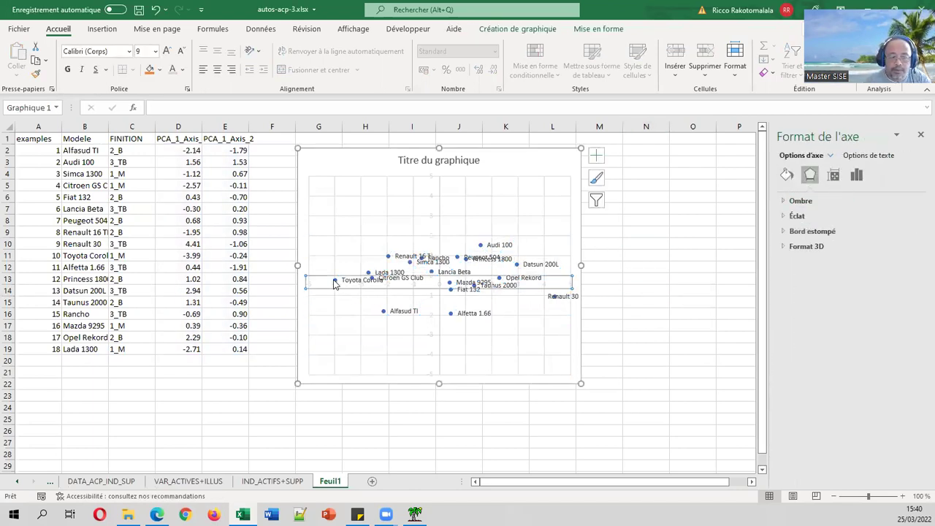
pyautogui.click(389, 255)
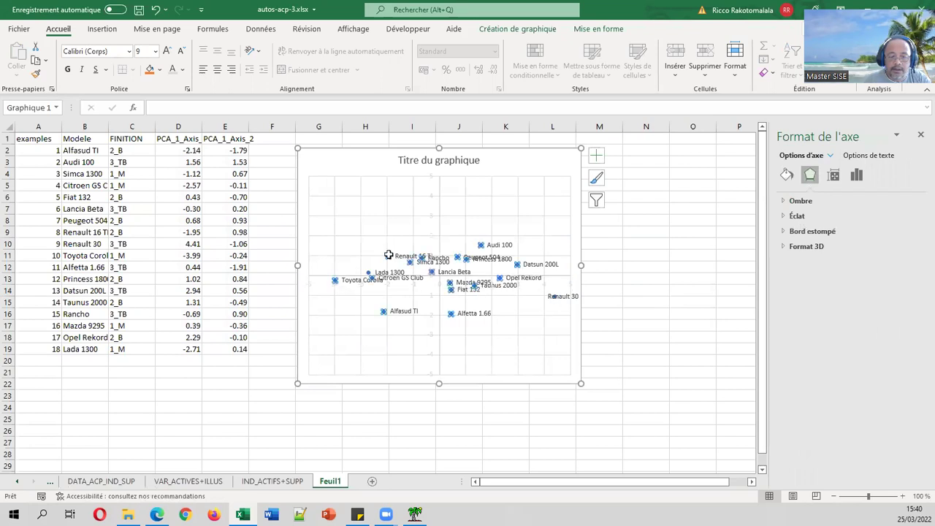
pyautogui.click(787, 174)
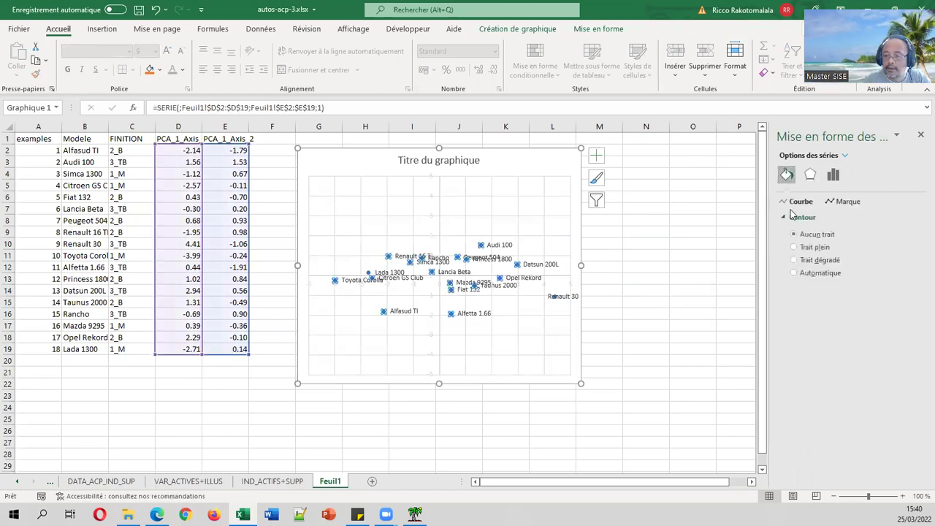
pyautogui.click(842, 202)
pyautogui.click(808, 219)
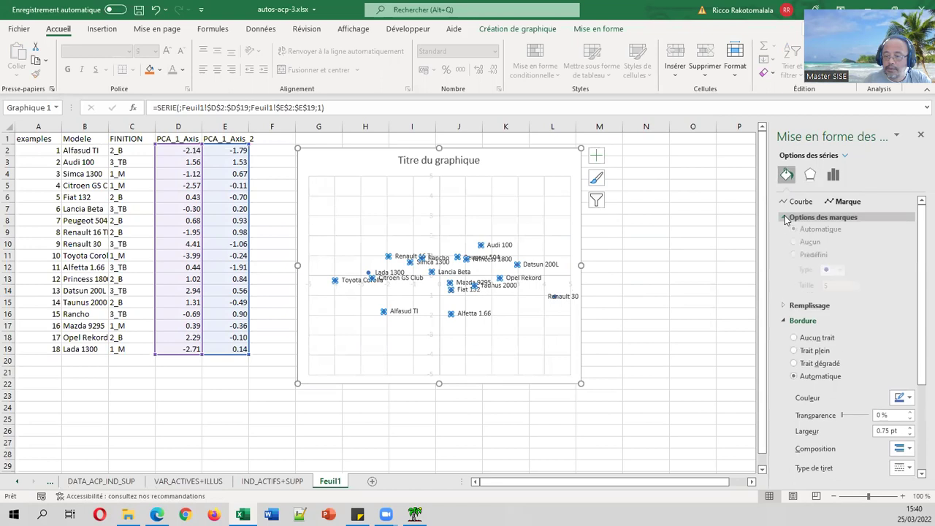
pyautogui.click(808, 252)
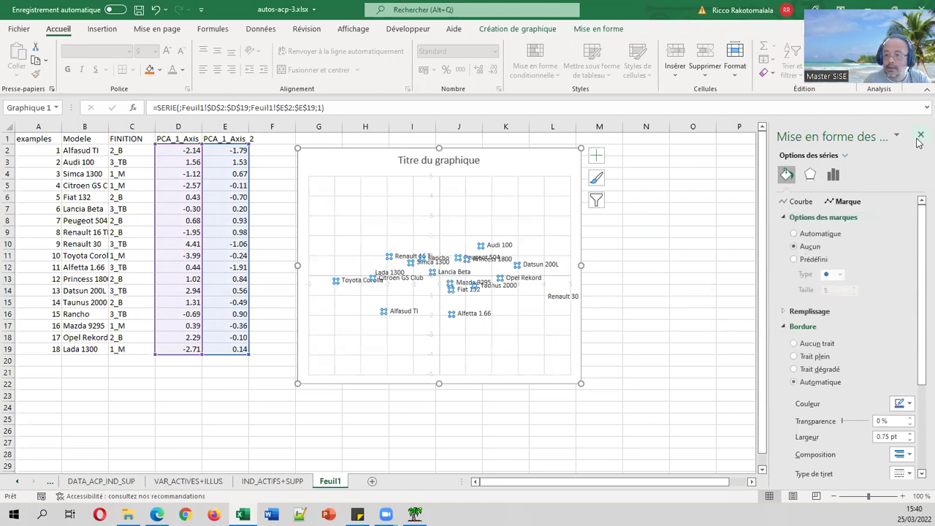
pyautogui.click(549, 263)
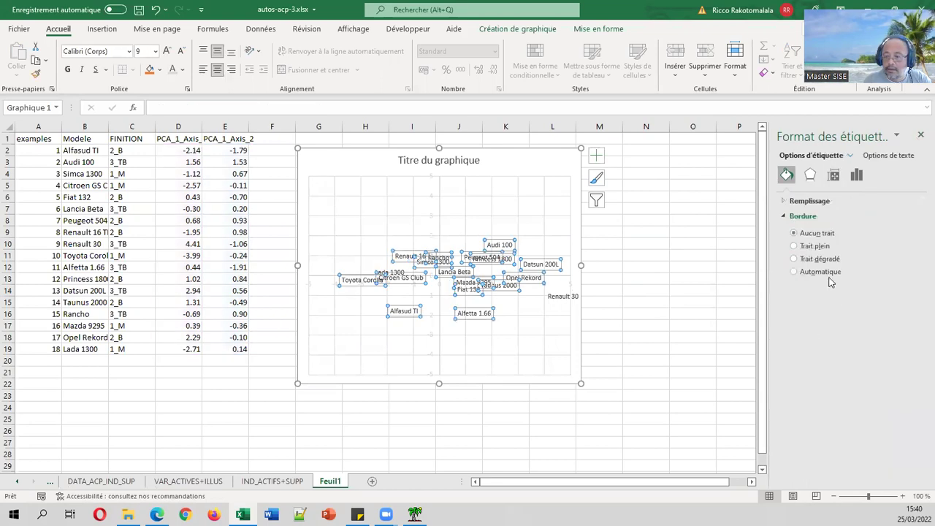
pyautogui.click(834, 175)
pyautogui.click(856, 175)
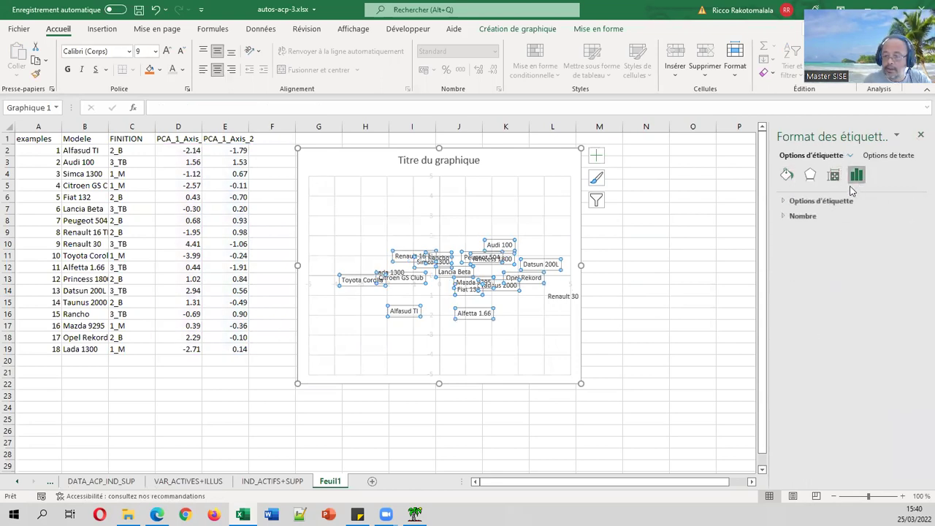
pyautogui.click(888, 155)
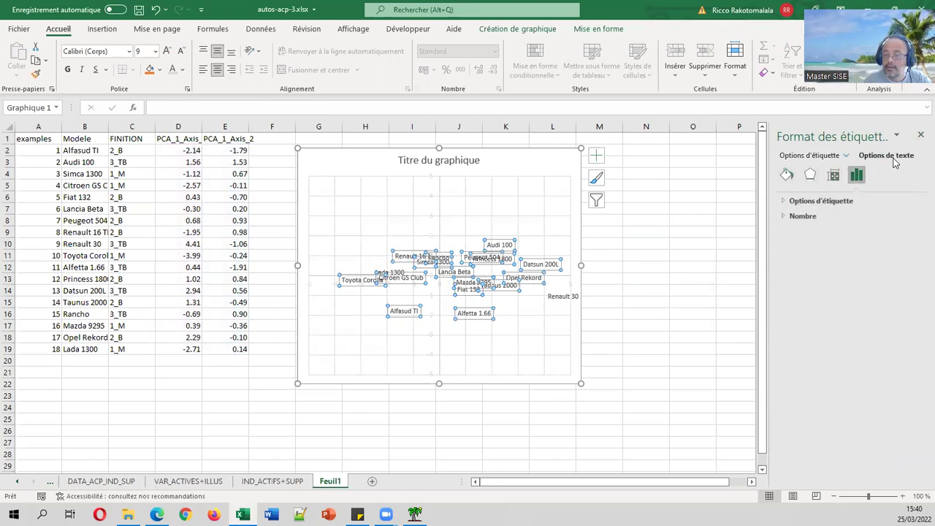
pyautogui.click(658, 241)
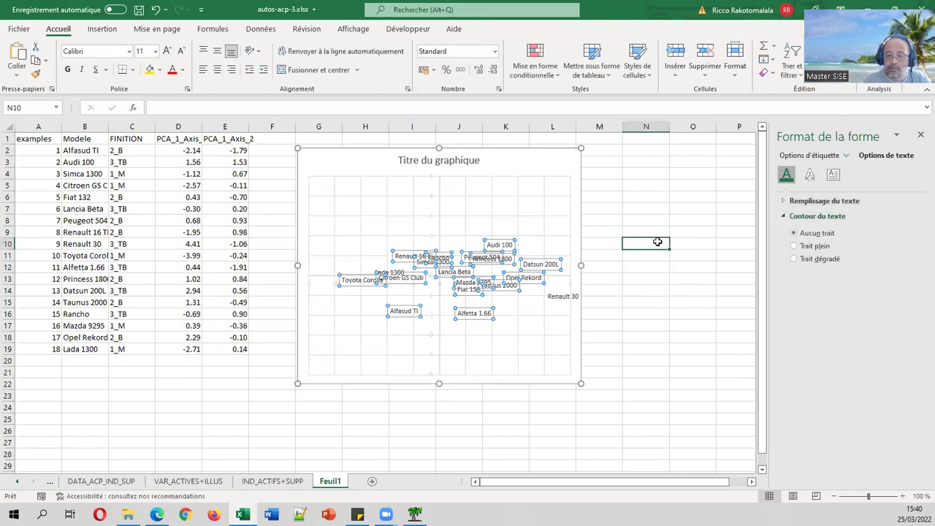
# - Set the position of the chart's data labels to centred on their points
pyautogui.click(542, 271)
pyautogui.click(540, 265)
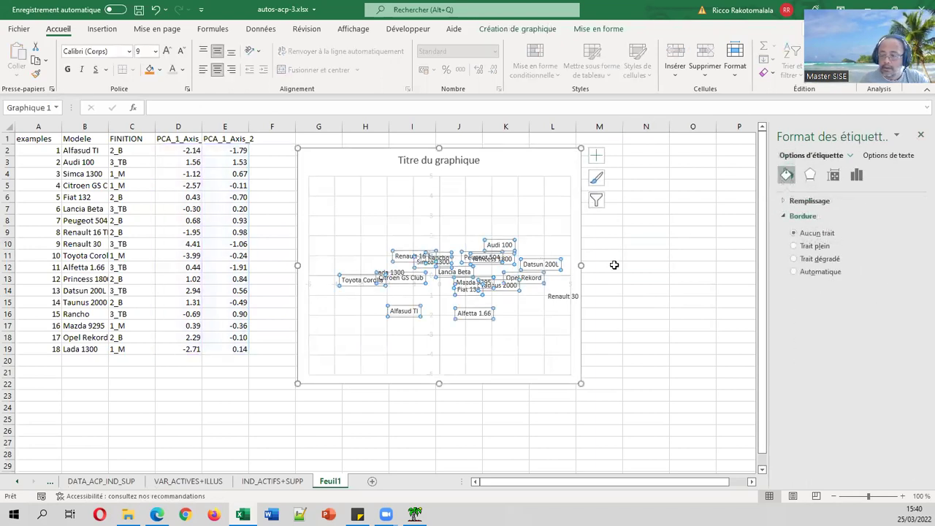
pyautogui.click(837, 173)
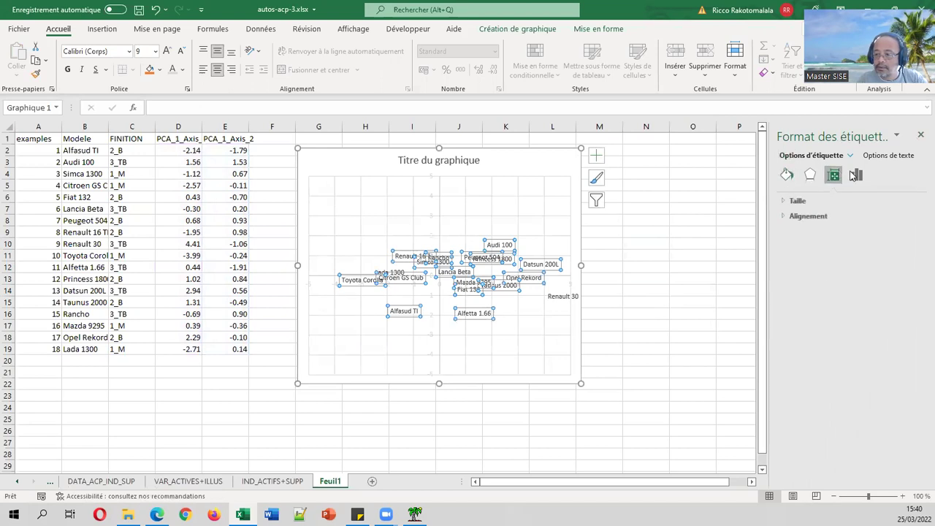
pyautogui.click(785, 216)
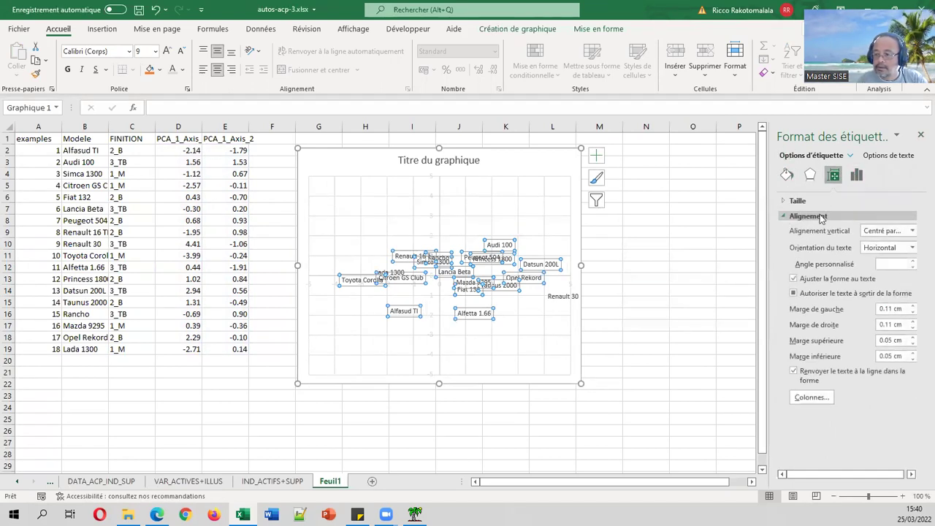
pyautogui.click(860, 176)
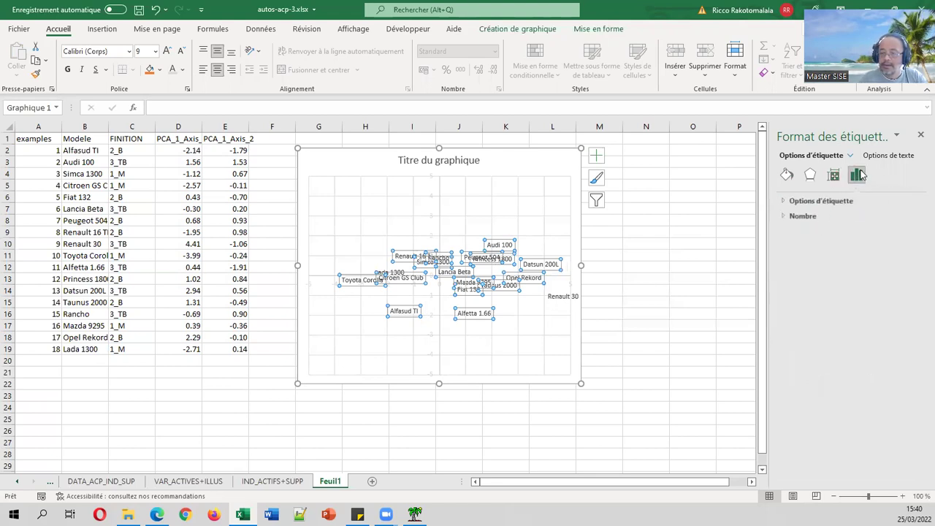
pyautogui.click(781, 204)
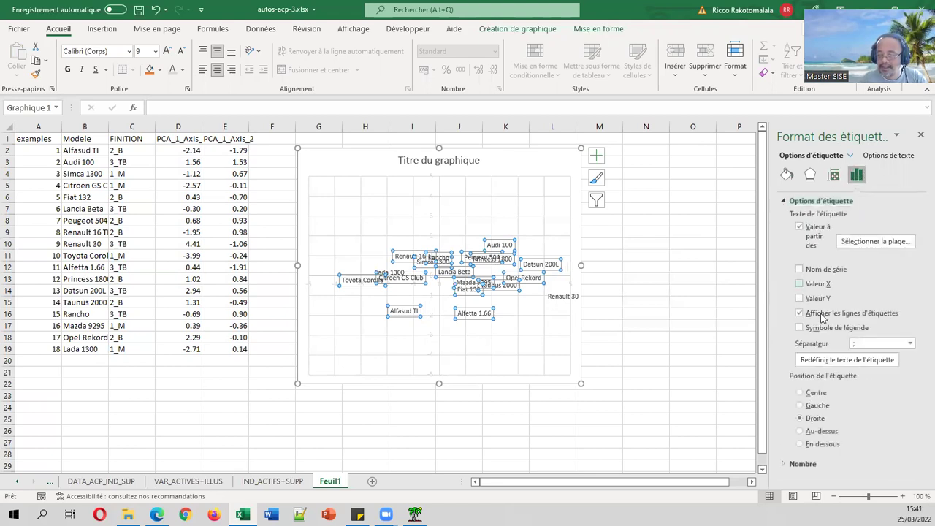
pyautogui.click(817, 404)
pyautogui.click(691, 279)
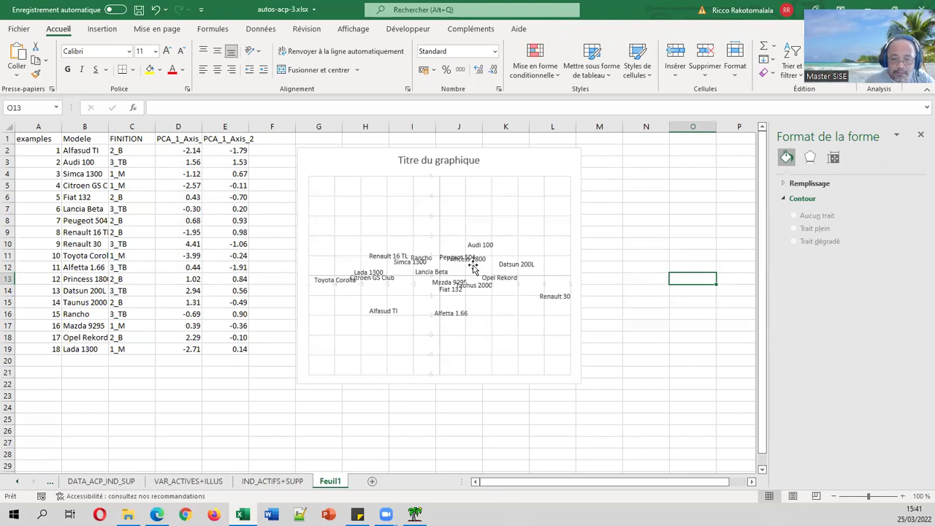
# - Move the Peugeot 504 label slightly upward, clear of the Princess 1800 label
pyautogui.click(447, 253)
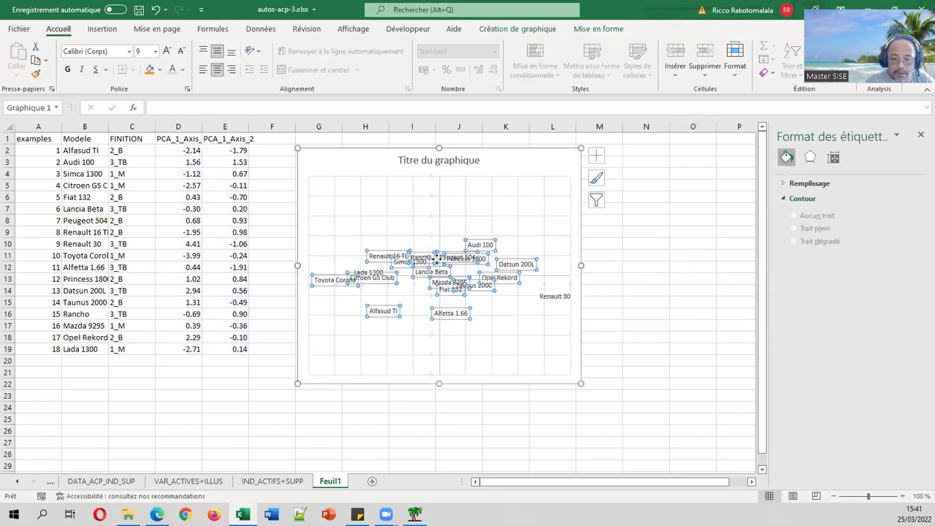
pyautogui.click(439, 253)
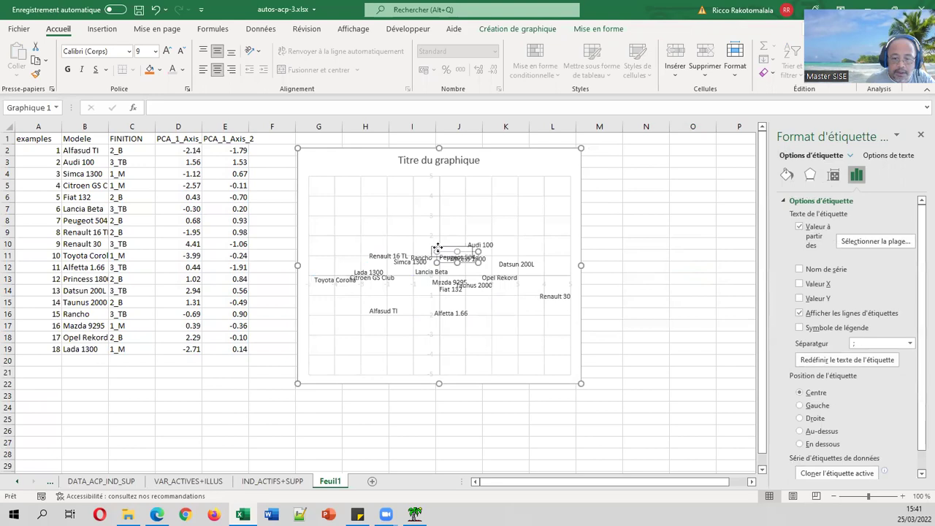
pyautogui.click(546, 213)
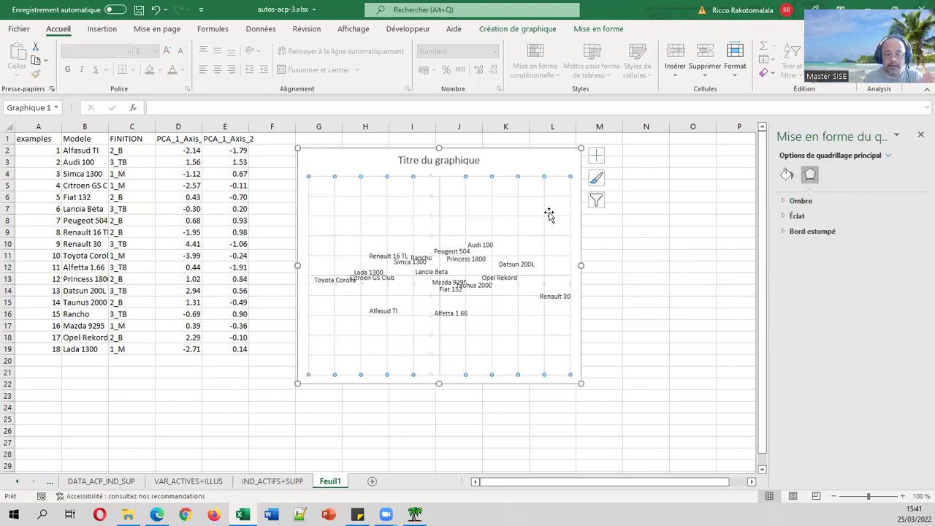
pyautogui.click(637, 311)
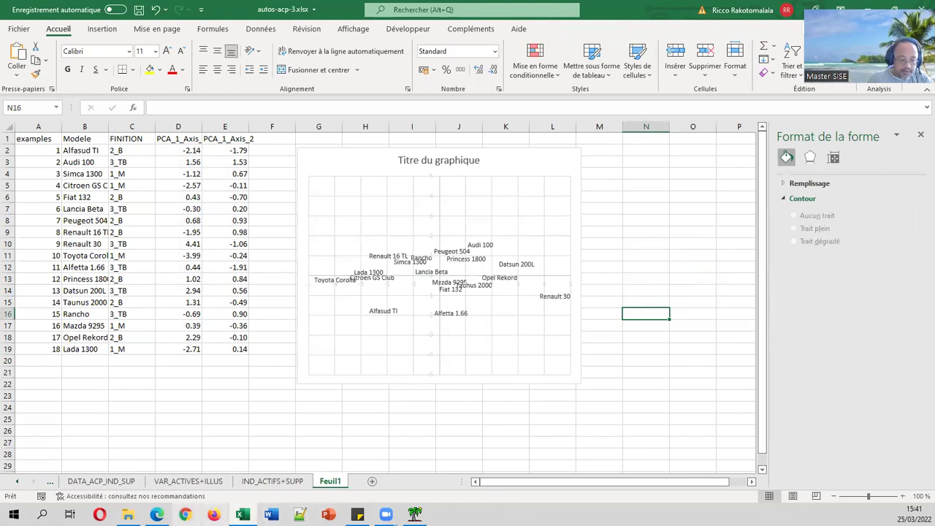
# - Switch to Edge to view the course slide on qualitative illustrative variables, and return to the Excel workbook
pyautogui.click(156, 514)
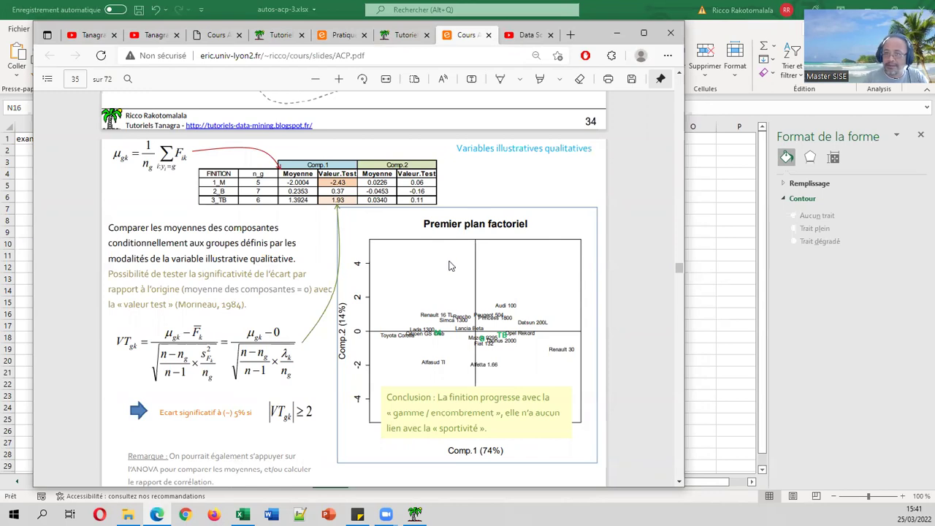
pyautogui.hotkey('alt', 'Tab')
pyautogui.click(84, 358)
# - Create a pivot table from Feuil1 range A1:E19 and place it on the existing sheet at cell A21
pyautogui.click(108, 243)
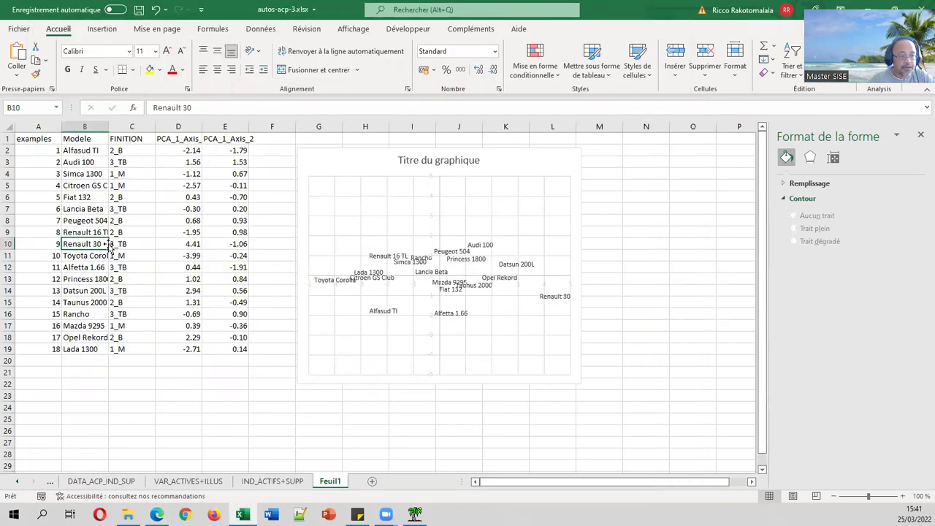
pyautogui.click(101, 28)
pyautogui.click(16, 60)
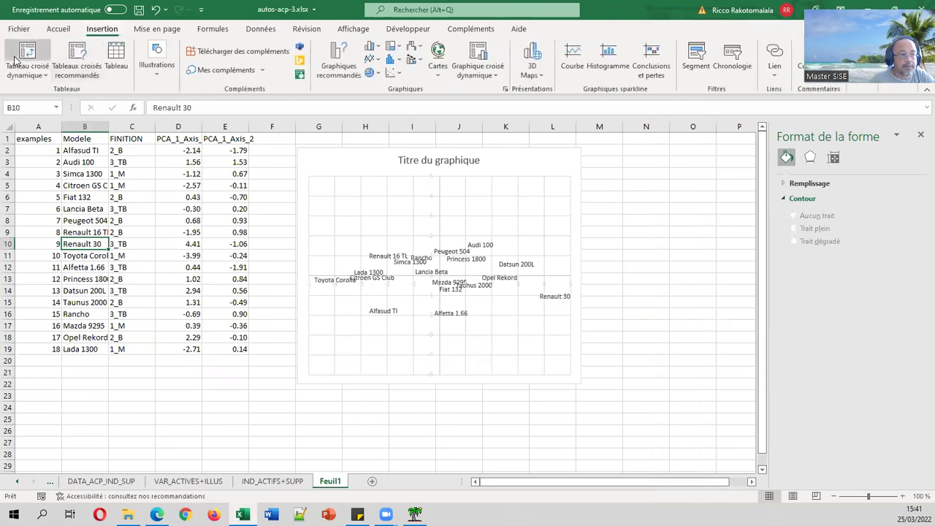
pyautogui.click(630, 339)
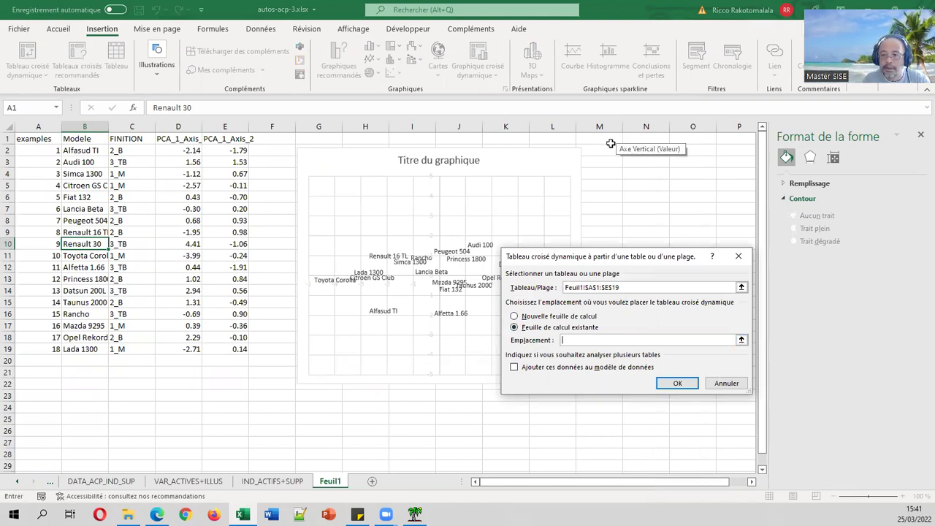
pyautogui.click(44, 371)
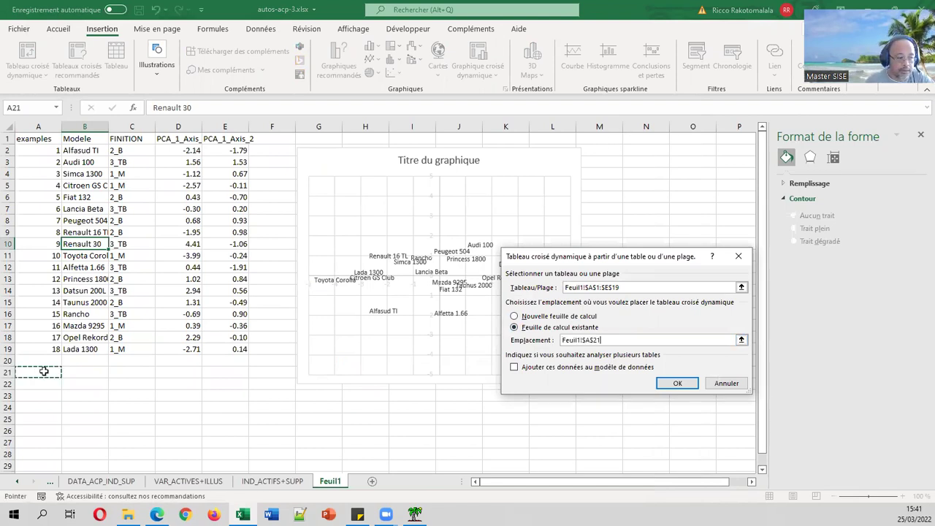
pyautogui.click(678, 383)
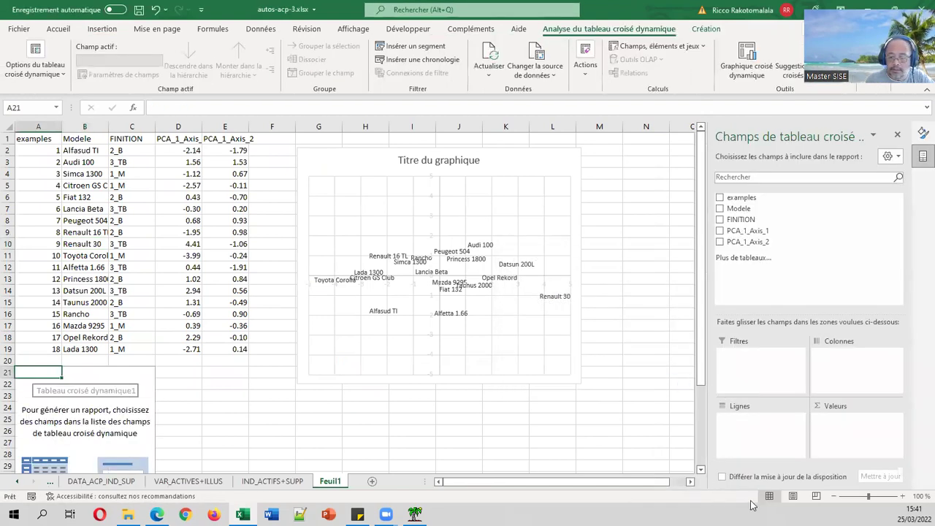
# - Add the FINITION field to the rows of the pivot table
pyautogui.click(834, 497)
pyautogui.click(834, 497)
pyautogui.click(834, 496)
pyautogui.moveTo(756, 221); pyautogui.dragTo(764, 419)
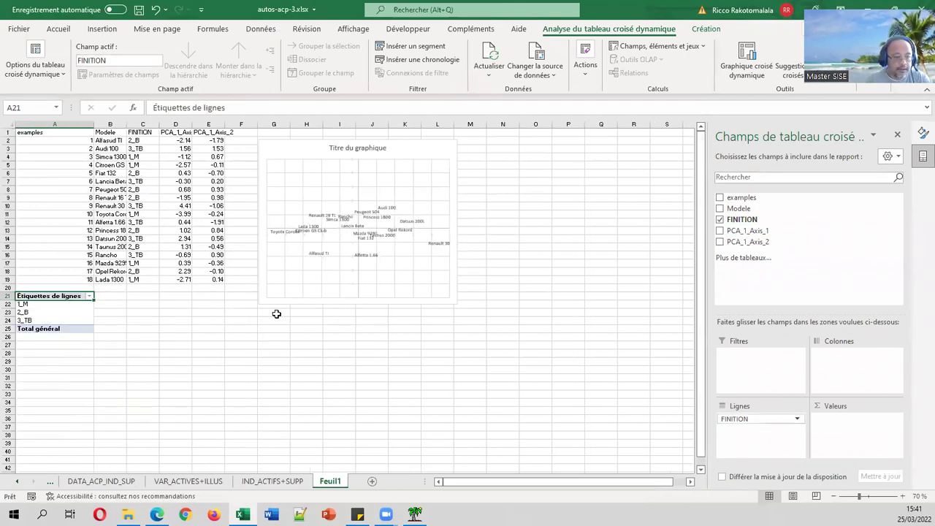
pyautogui.click(902, 496)
pyautogui.click(902, 496)
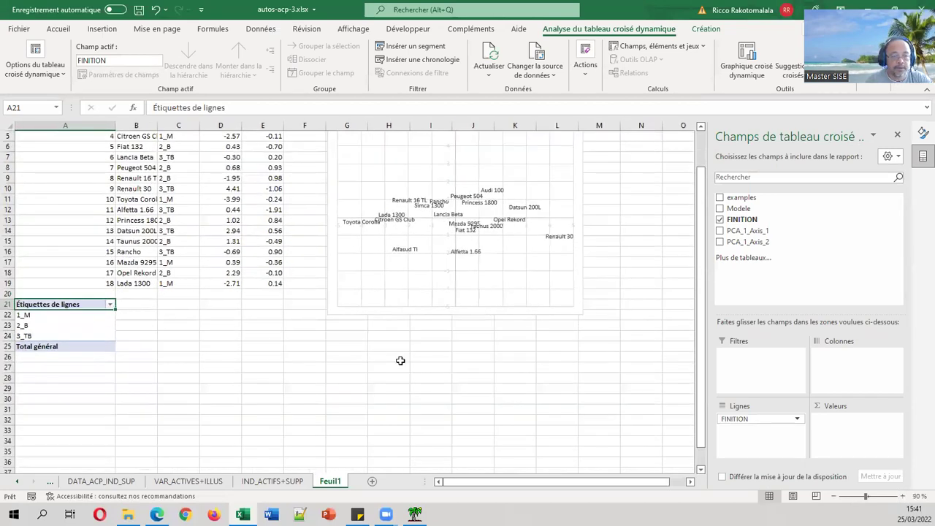
# - Add the PCA_1_Axis_1 and PCA_1_Axis_2 fields to the values of the pivot table
pyautogui.scroll(1, 397, 358)
pyautogui.moveTo(752, 232); pyautogui.dragTo(853, 428)
pyautogui.moveTo(768, 244); pyautogui.dragTo(854, 432)
# - Summarize the PCA_1_Axis_1 value field by its average (Moyenne) instead of the sum
pyautogui.click(895, 419)
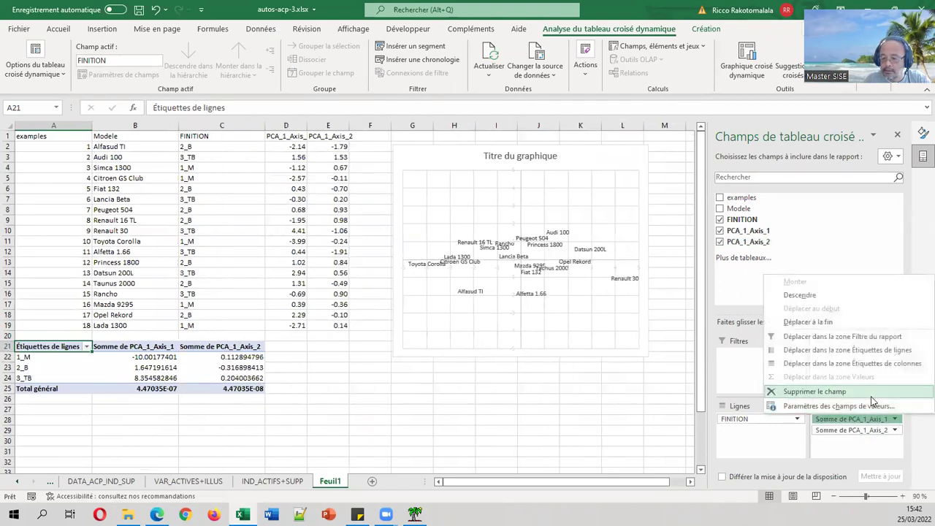
pyautogui.click(796, 406)
pyautogui.click(562, 321)
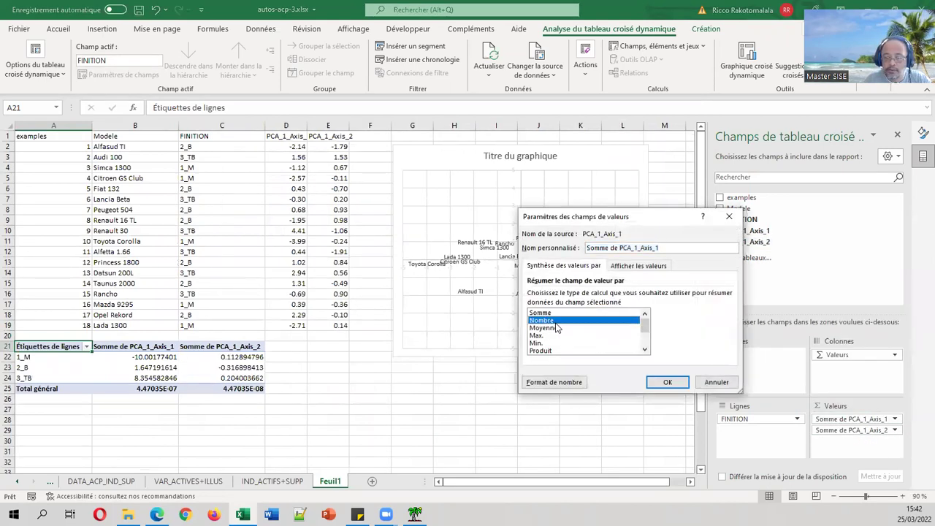
pyautogui.click(552, 328)
pyautogui.click(666, 382)
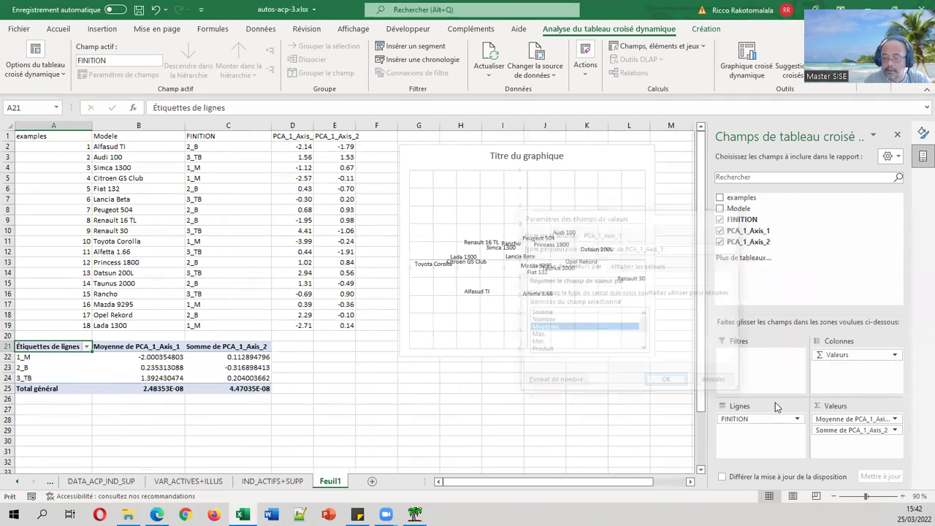
# - Summarize the PCA_1_Axis_2 value field by its average (Moyenne) instead of the sum
pyautogui.click(894, 430)
pyautogui.click(851, 418)
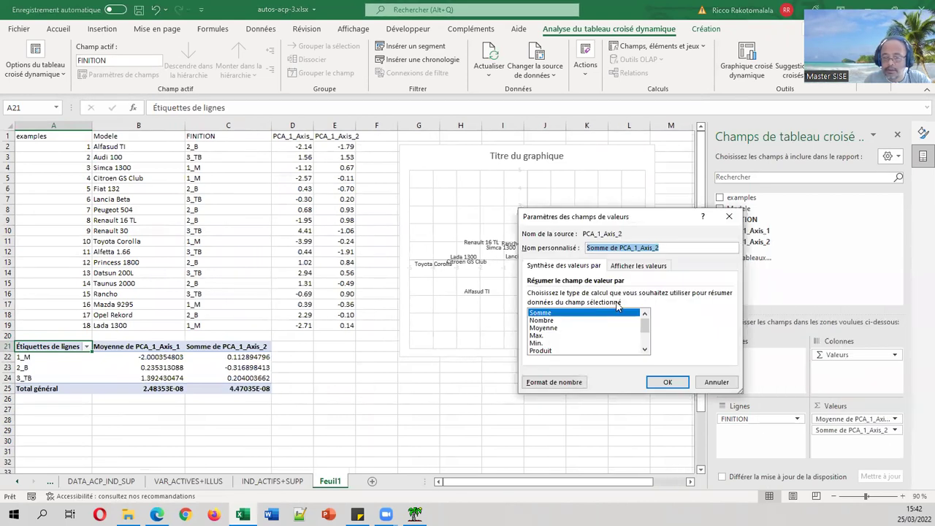
pyautogui.click(563, 327)
pyautogui.click(667, 382)
pyautogui.click(595, 378)
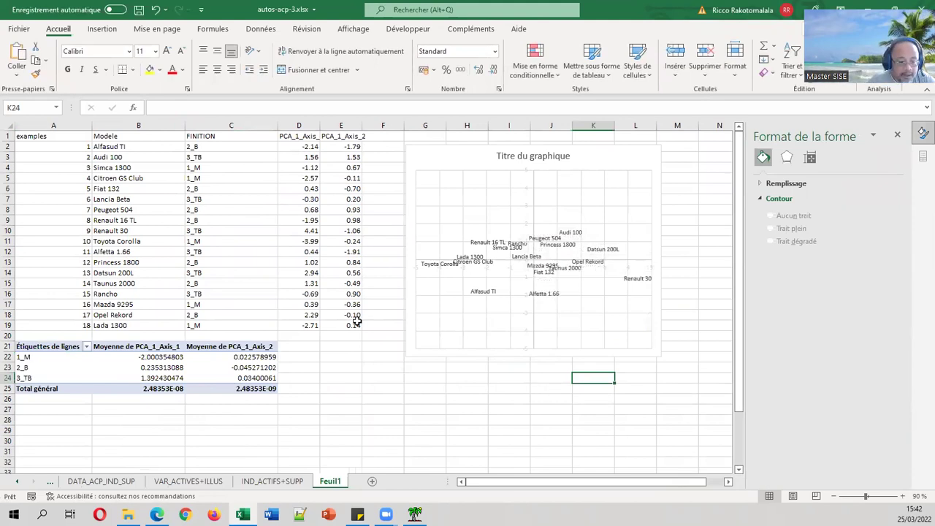
# - Format the pivot table averages in B22:C25 with the Nombre category and 2 decimals
pyautogui.moveTo(237, 390); pyautogui.dragTo(164, 358)
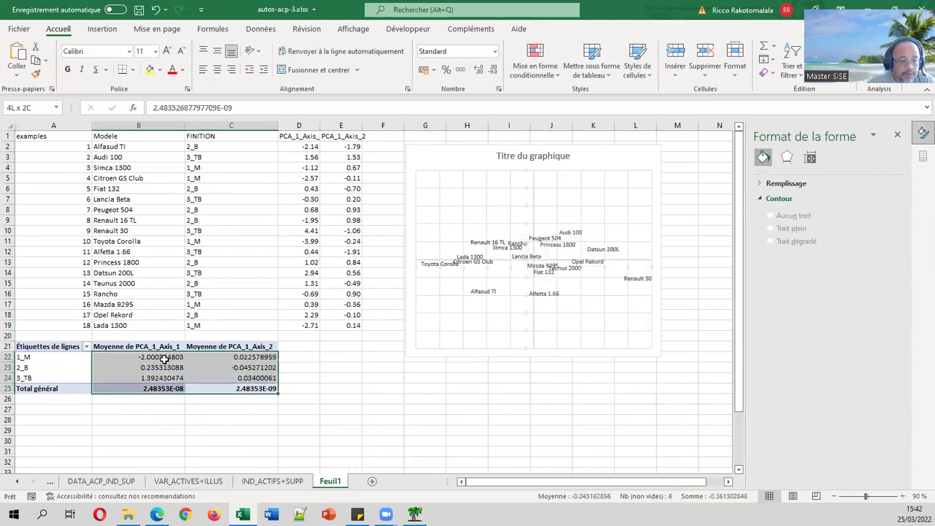
pyautogui.click(58, 28)
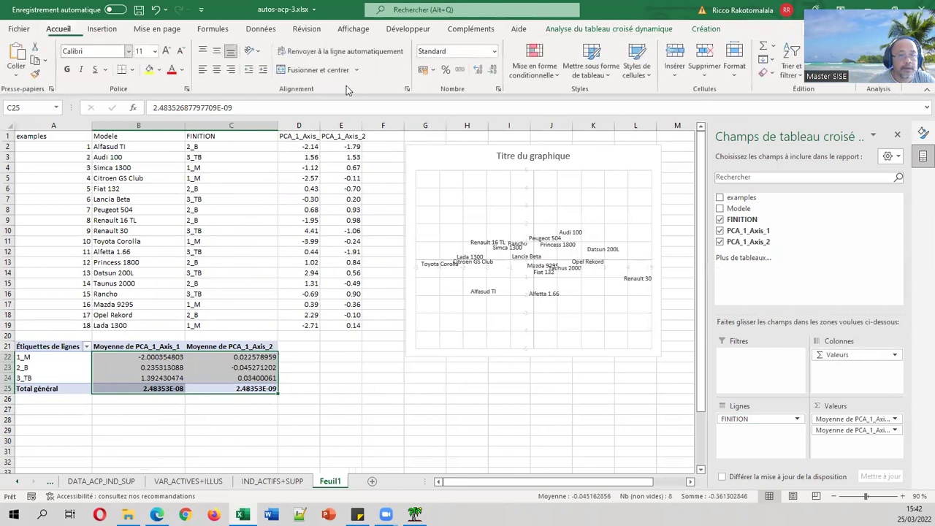
pyautogui.click(495, 72)
pyautogui.click(494, 72)
pyautogui.click(494, 71)
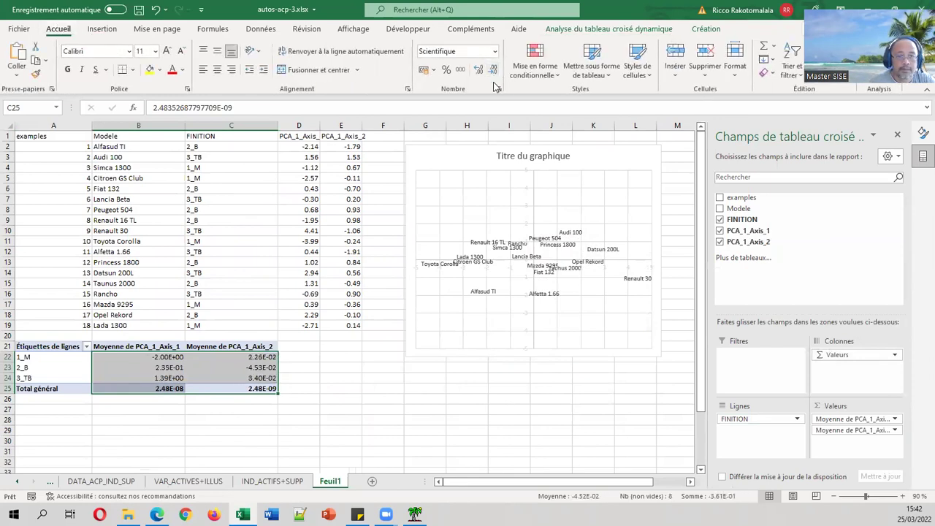
pyautogui.click(499, 89)
pyautogui.click(500, 224)
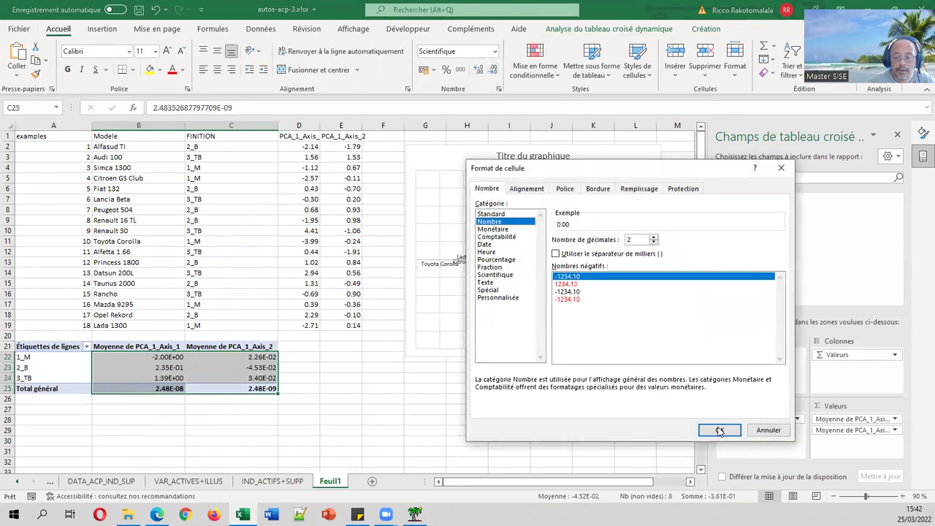
pyautogui.click(719, 431)
pyautogui.click(428, 417)
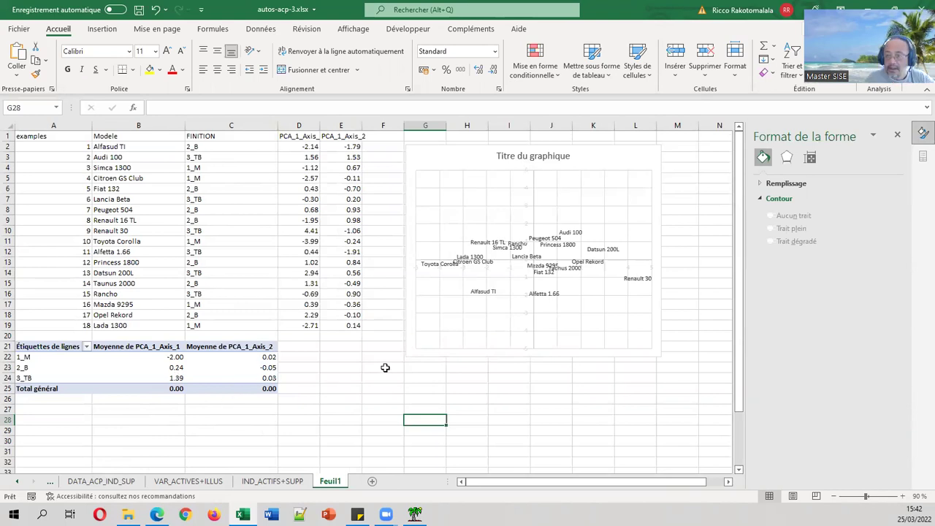
# - Delete the title of the scatter chart
pyautogui.click(471, 194)
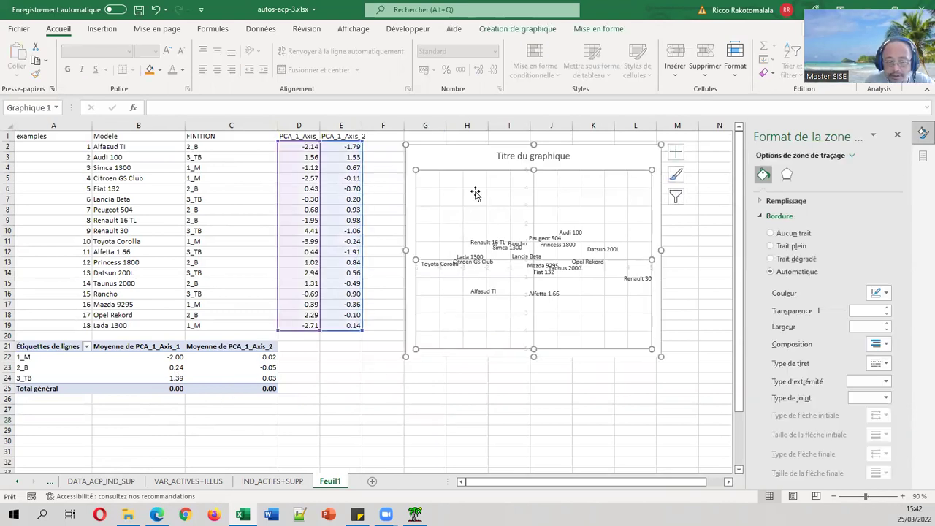
pyautogui.click(509, 158)
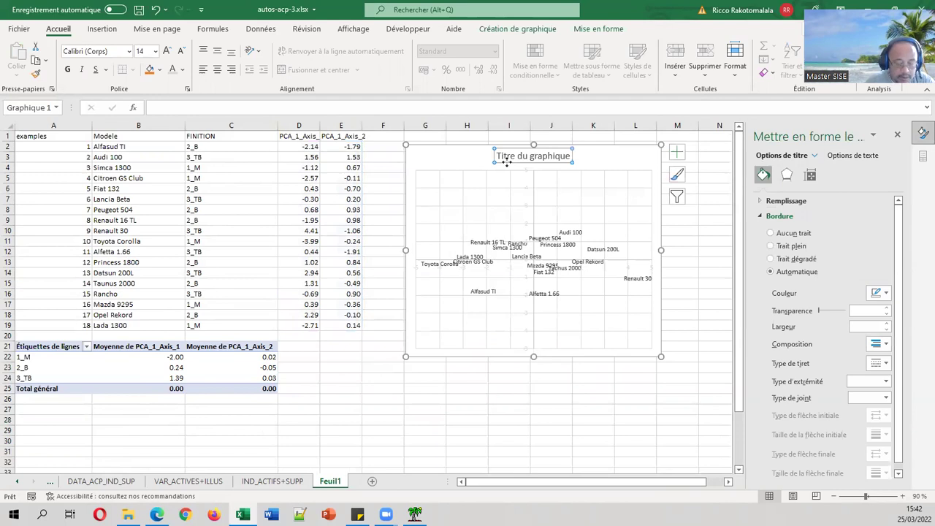
pyautogui.press('Delete')
# - Add a new series to the scatter chart's data and set its X values to Feuil1 range B22:B24
pyautogui.rightClick(475, 175)
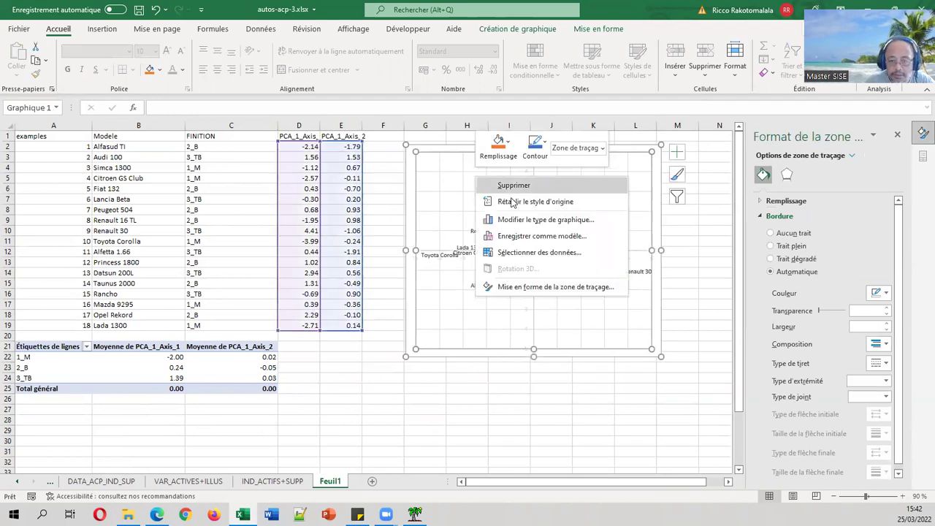
pyautogui.click(522, 251)
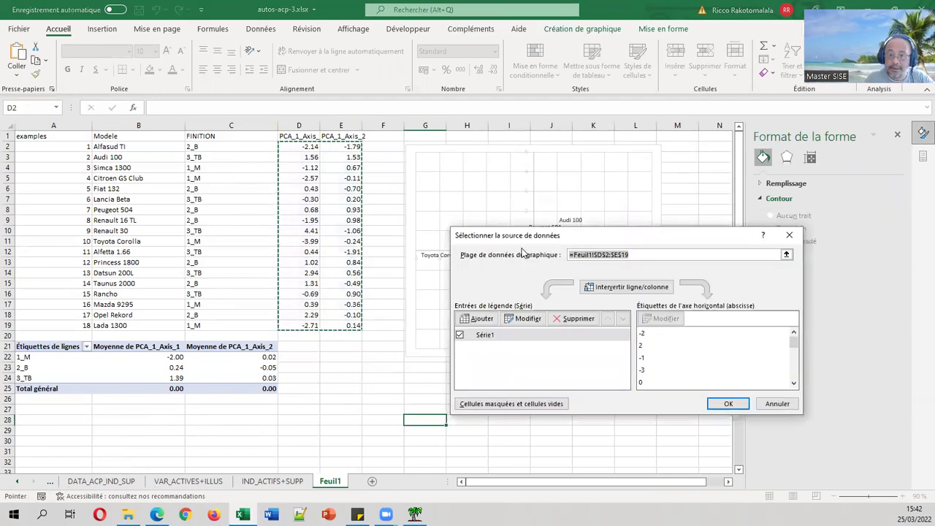
pyautogui.click(487, 317)
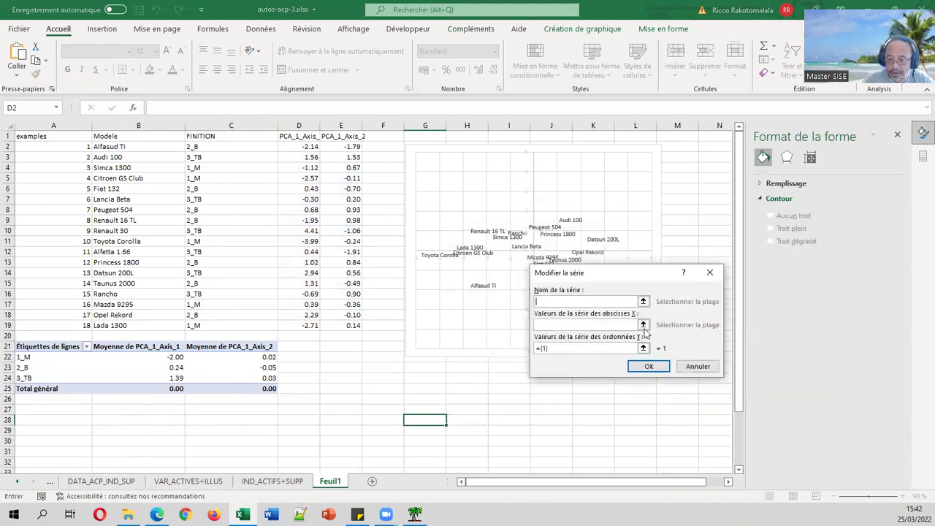
pyautogui.click(643, 325)
pyautogui.moveTo(160, 356); pyautogui.dragTo(164, 379)
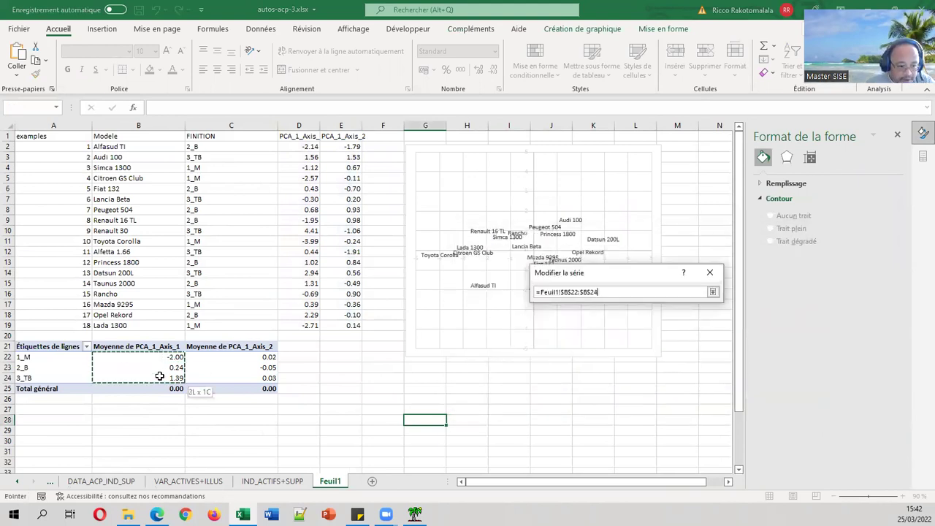
pyautogui.click(712, 292)
pyautogui.click(621, 347)
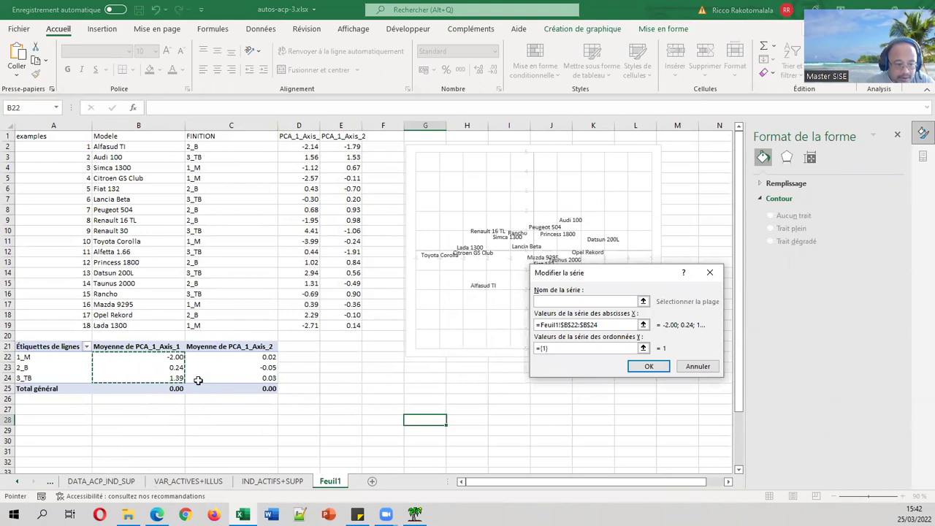
pyautogui.moveTo(235, 359); pyautogui.dragTo(237, 374)
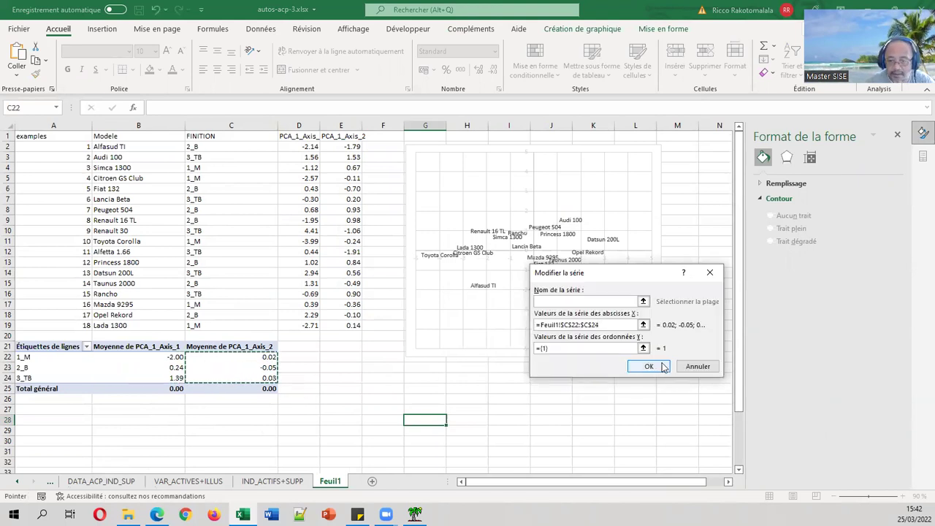
pyautogui.click(642, 324)
pyautogui.moveTo(599, 292); pyautogui.dragTo(438, 292)
pyautogui.press('BackSpace')
pyautogui.moveTo(168, 357); pyautogui.dragTo(179, 378)
pyautogui.click(714, 292)
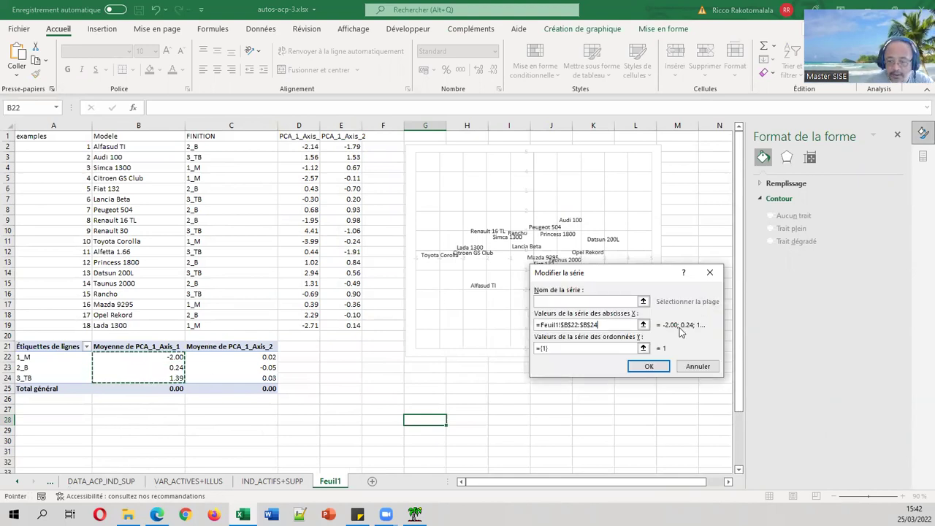
# - Set the new series' Y values to Feuil1 range C22:C24 and accept the chart's updated data source
pyautogui.click(644, 347)
pyautogui.moveTo(231, 357); pyautogui.dragTo(233, 377)
pyautogui.click(713, 292)
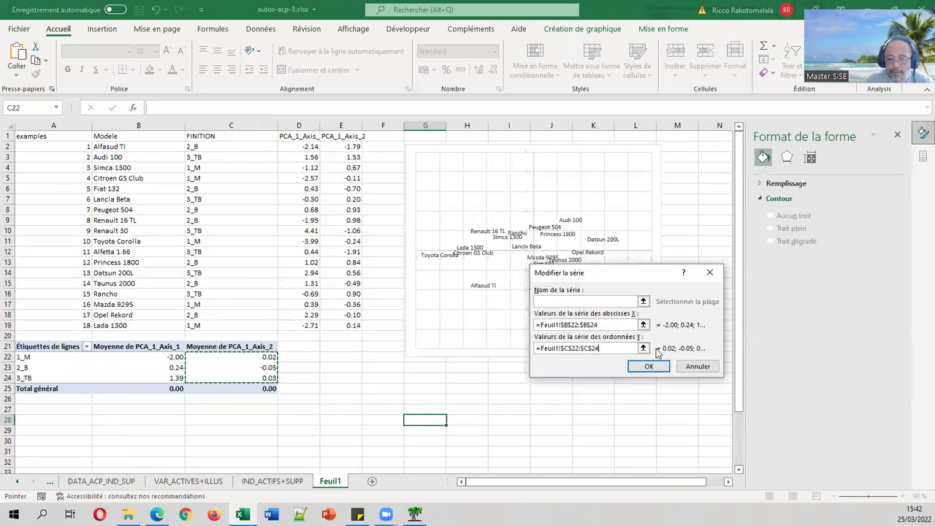
pyautogui.click(650, 364)
pyautogui.click(729, 405)
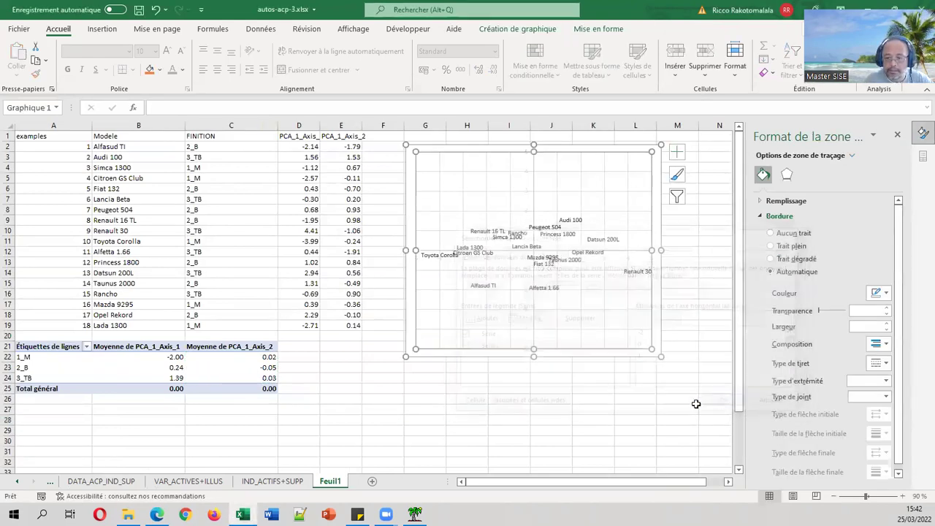
pyautogui.click(643, 399)
# - Check the Série2 entry in the chart's data source
pyautogui.click(487, 284)
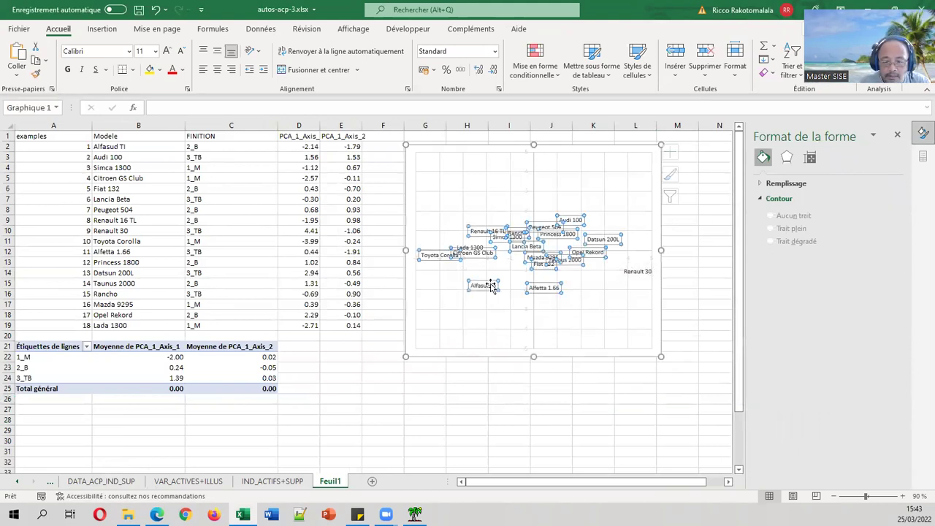
pyautogui.click(617, 296)
pyautogui.rightClick(617, 296)
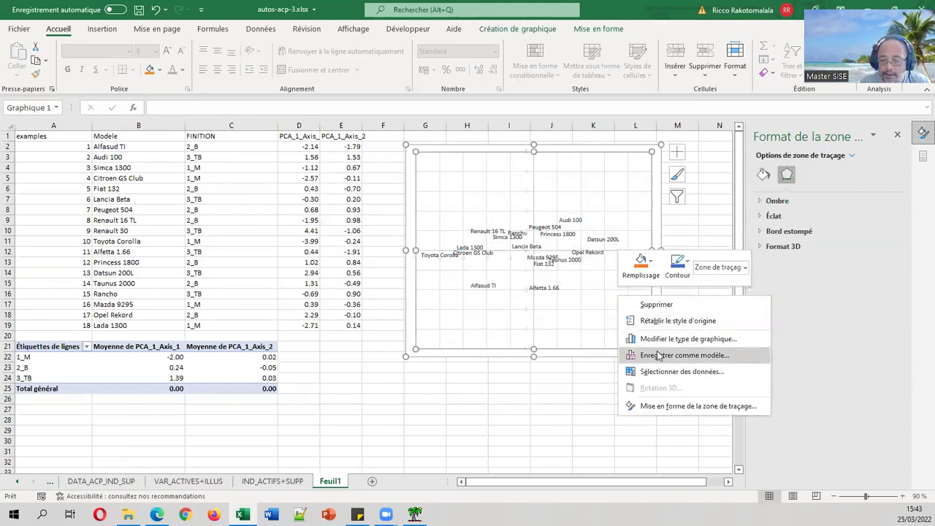
pyautogui.click(680, 371)
pyautogui.click(483, 348)
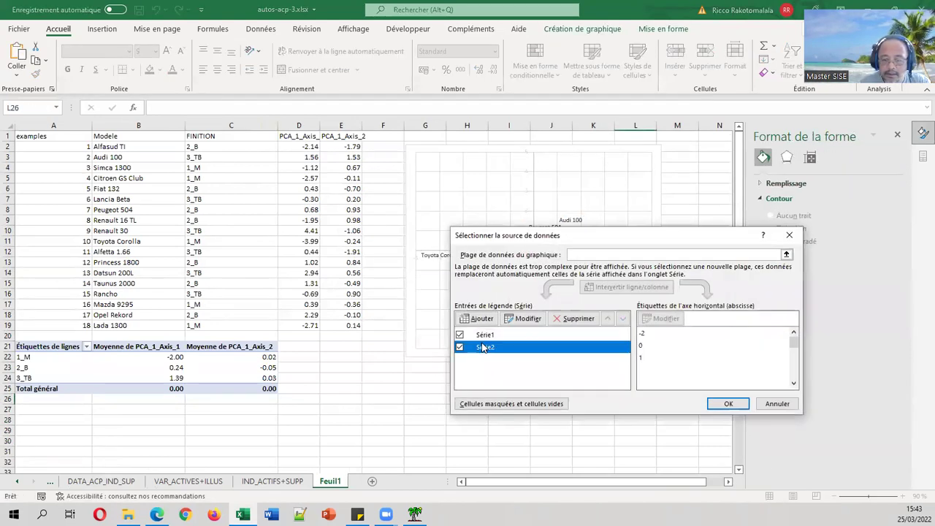
pyautogui.click(719, 401)
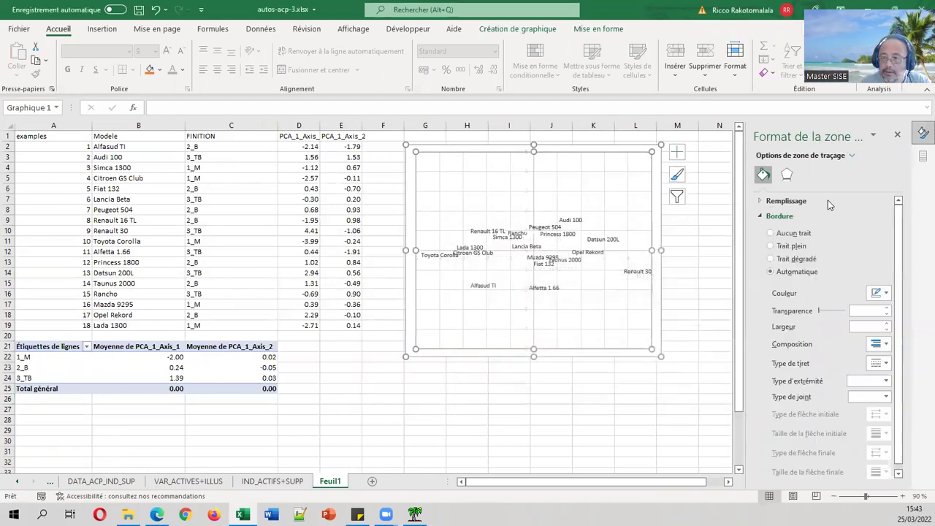
# - Select Série2 in the chart and give its points a visible marker
pyautogui.click(850, 155)
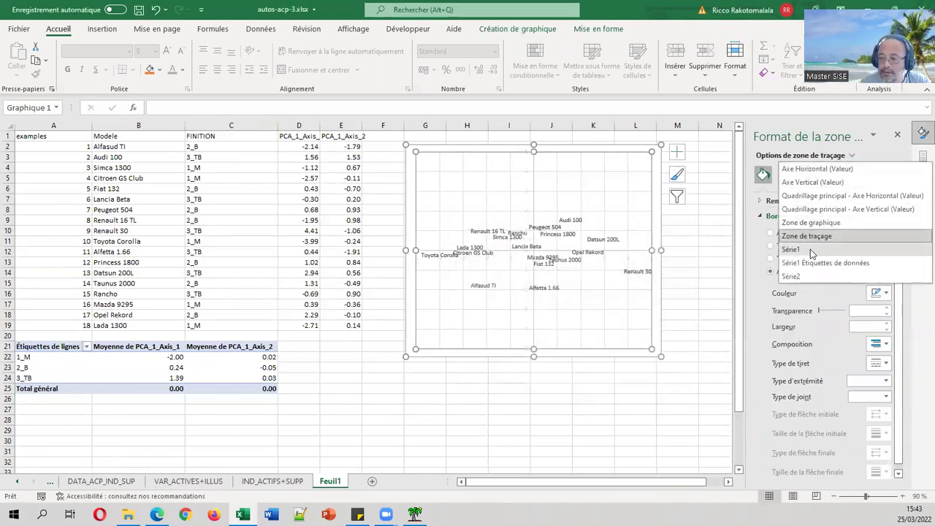
pyautogui.click(791, 276)
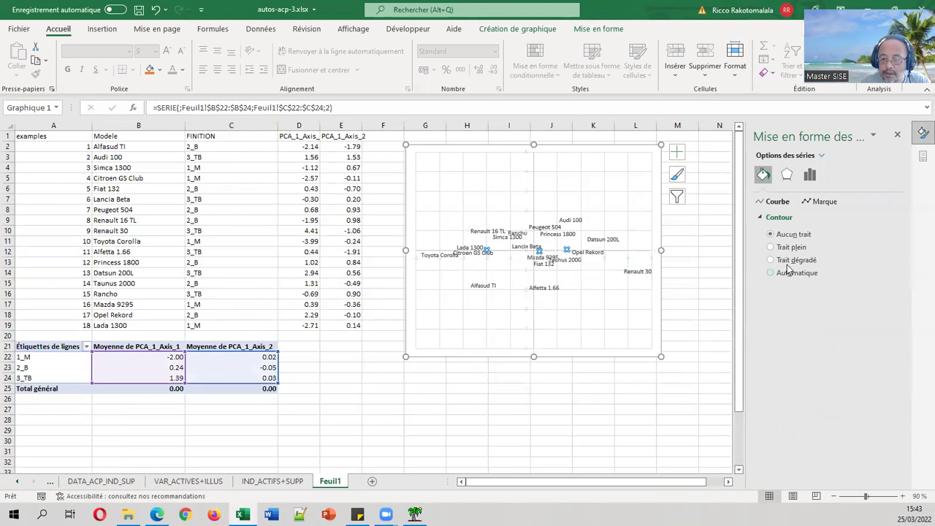
pyautogui.click(824, 202)
pyautogui.click(801, 219)
pyautogui.click(792, 259)
pyautogui.click(679, 264)
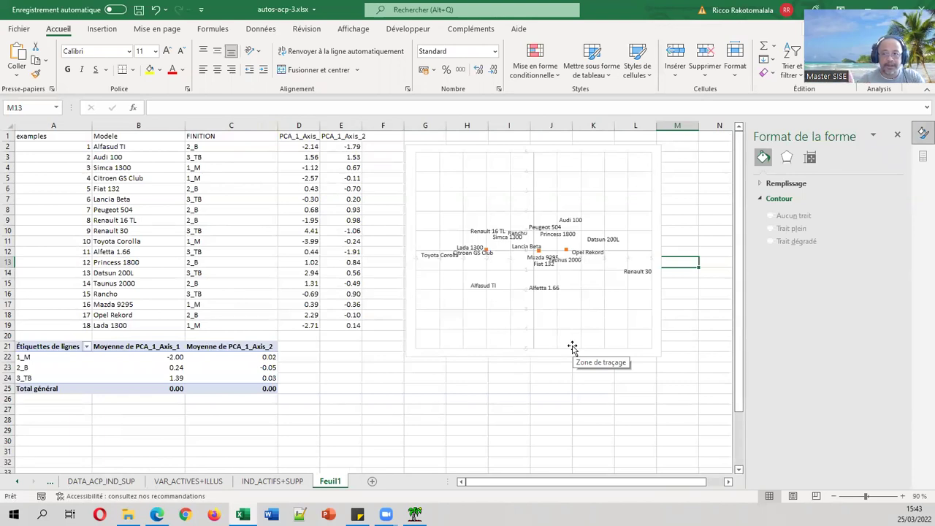
# - Switch to TANAGRA to review the One-way ANOVA 1 results for FINITION, and return to the Excel workbook
pyautogui.click(328, 515)
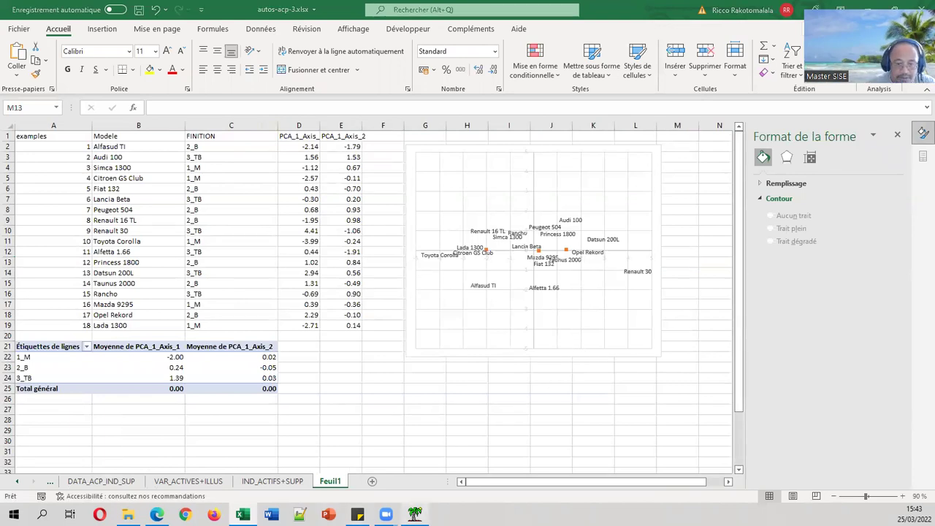
pyautogui.click(175, 203)
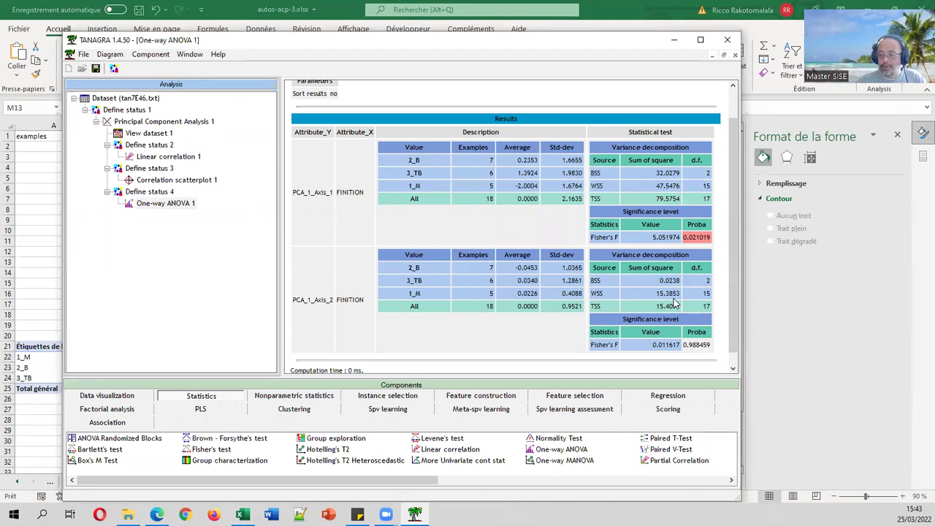
pyautogui.click(674, 39)
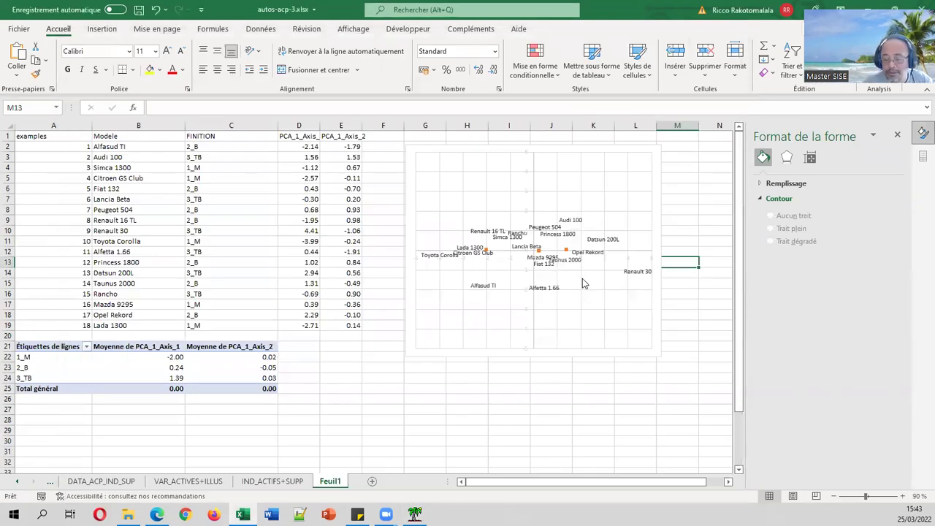
# - Add data labels to the Série2 group-average points in the chart
pyautogui.click(565, 252)
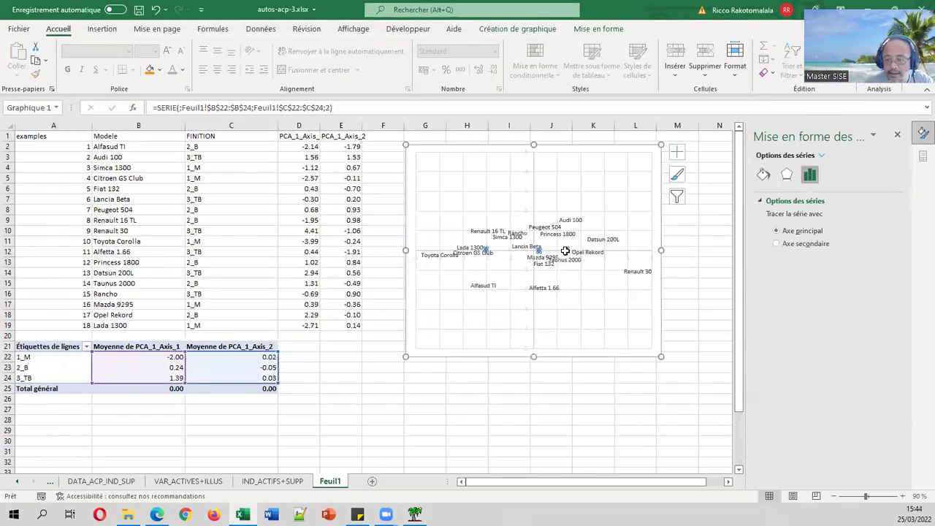
pyautogui.rightClick(566, 251)
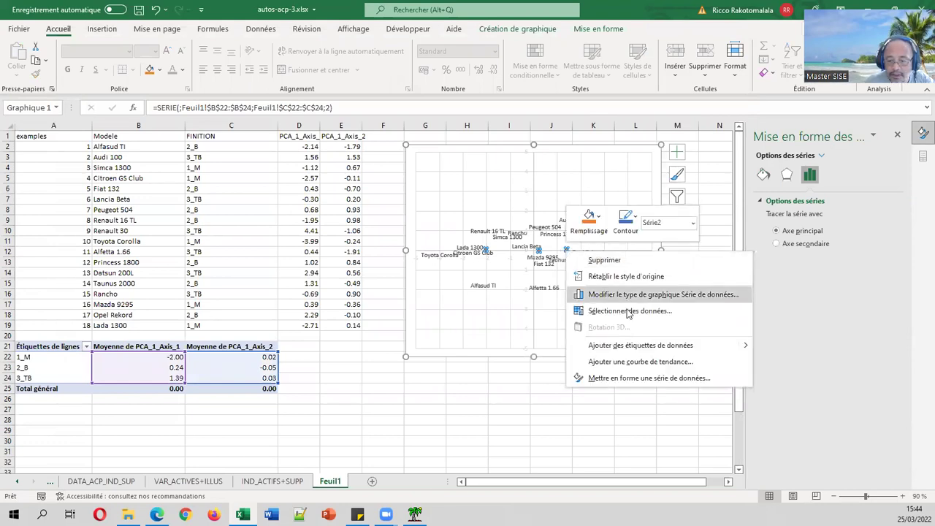
pyautogui.click(627, 351)
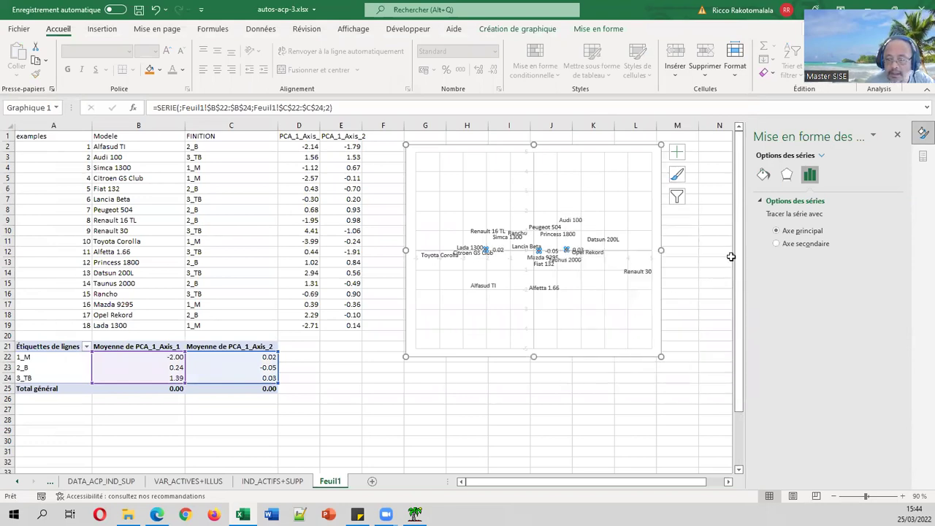
# - Label the Série2 group-average points with the category names from cells A22:A24 and remove the Y value from the labels
pyautogui.click(787, 178)
pyautogui.click(810, 176)
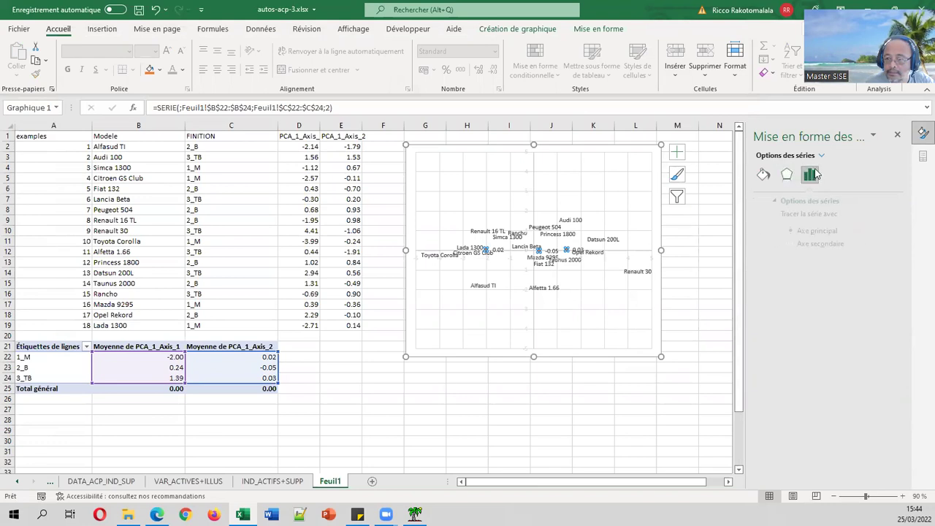
pyautogui.click(821, 155)
pyautogui.click(814, 290)
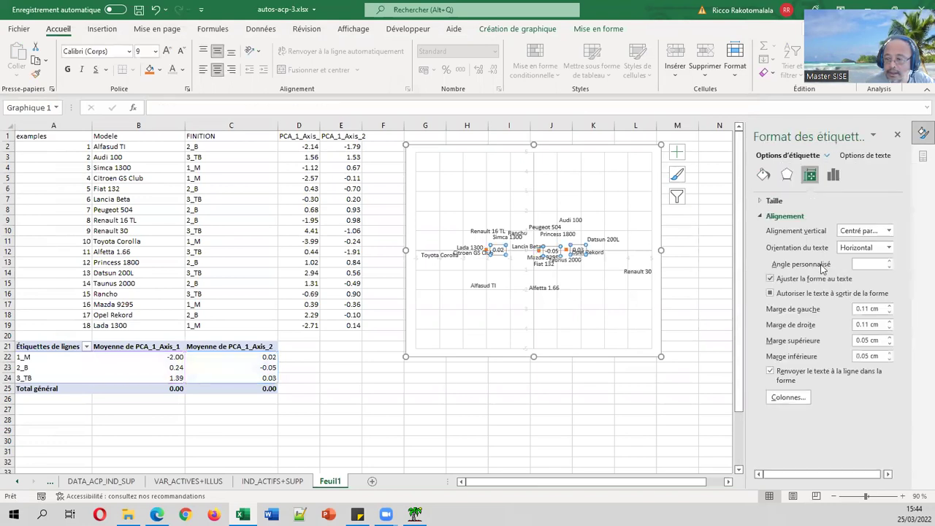
pyautogui.click(835, 177)
pyautogui.click(804, 227)
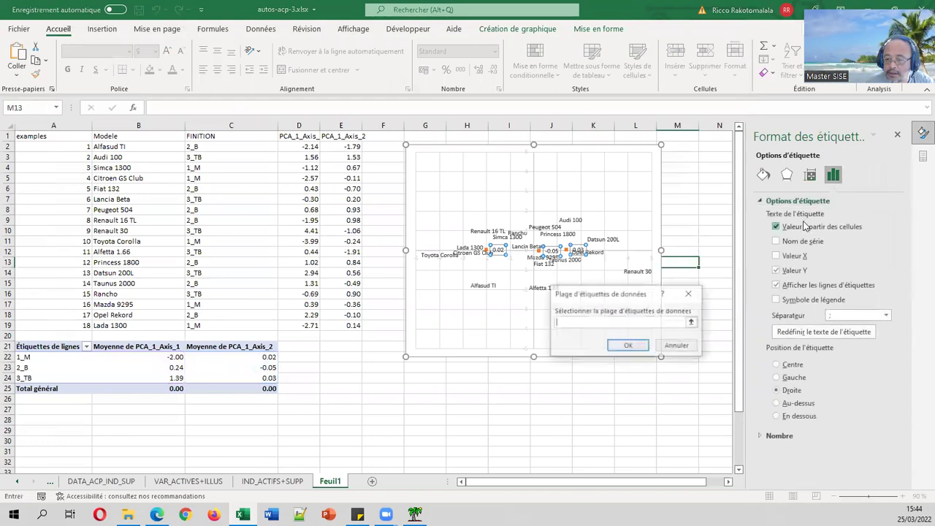
pyautogui.click(692, 322)
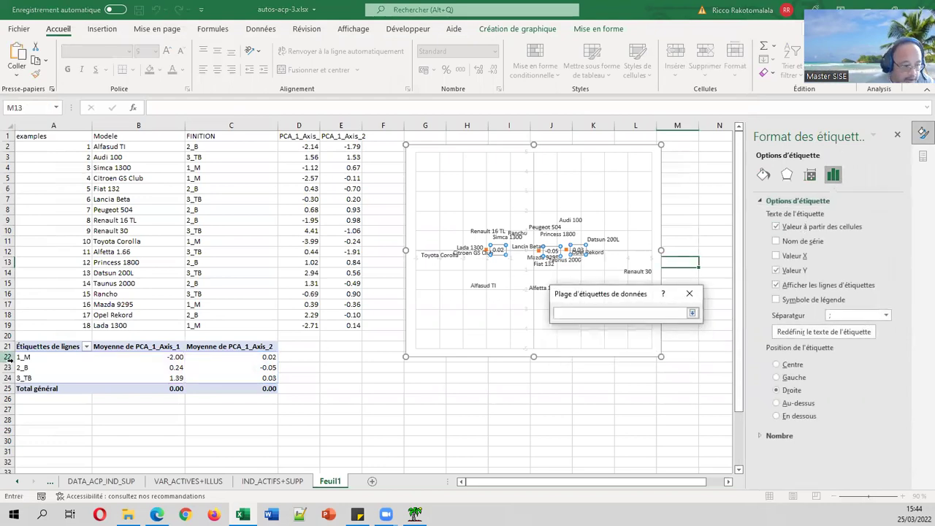
pyautogui.moveTo(38, 358); pyautogui.dragTo(39, 374)
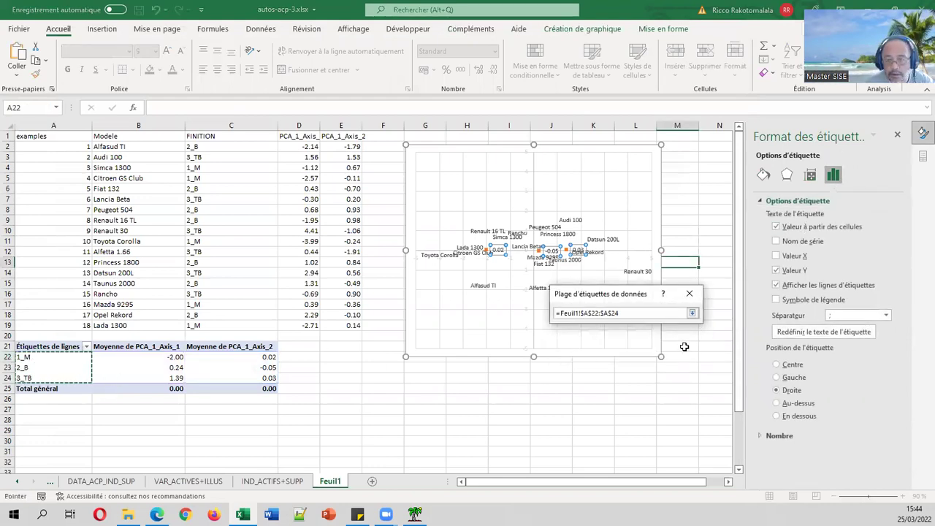
pyautogui.click(693, 312)
pyautogui.click(628, 346)
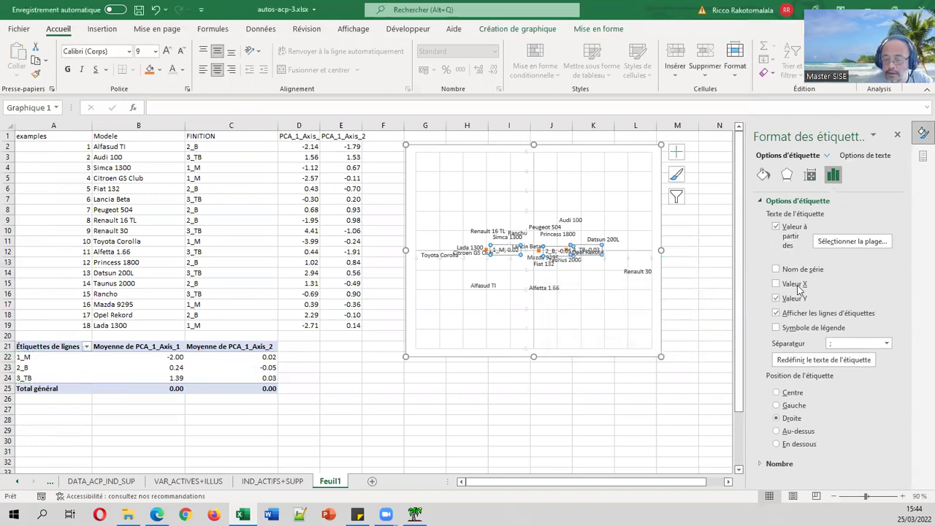
pyautogui.click(795, 299)
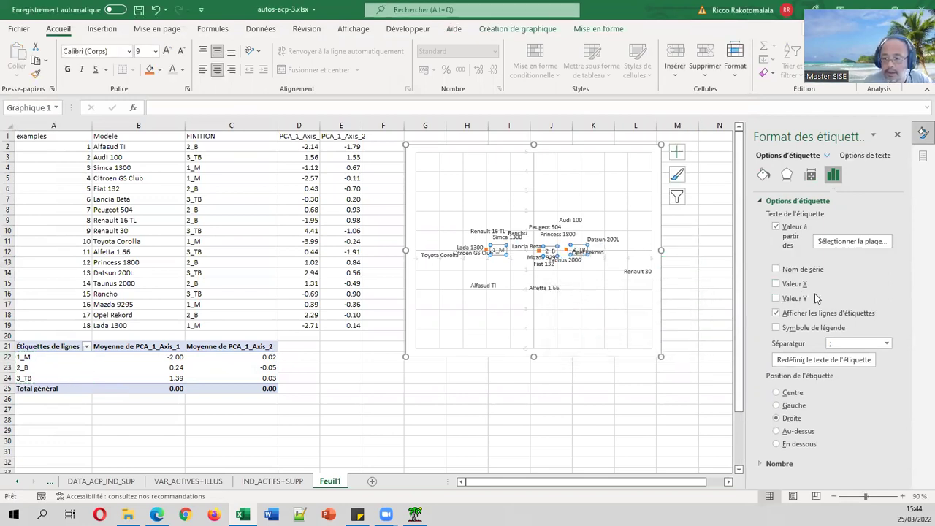
# - Centre the Série2 data labels on their points and give them an orange fill
pyautogui.click(791, 393)
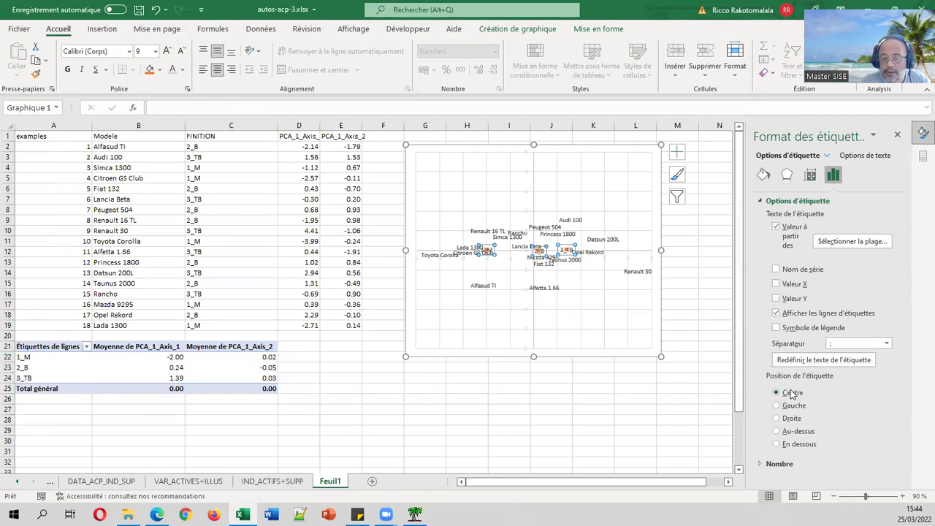
pyautogui.click(150, 70)
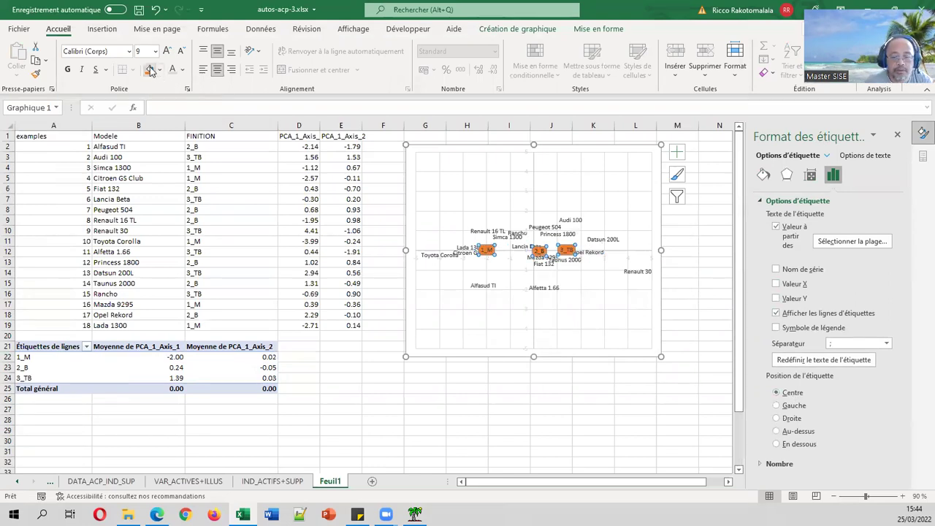
pyautogui.click(380, 198)
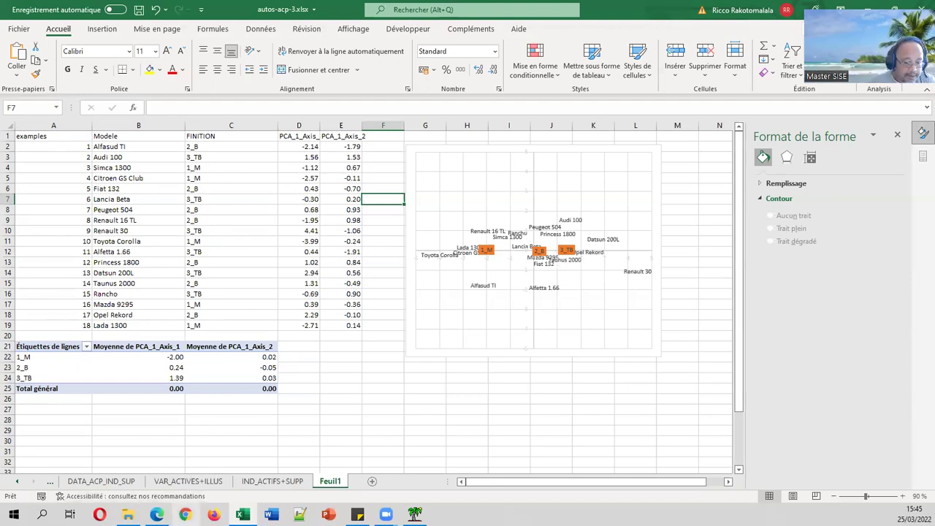
# - Switch to the ACP.pdf slides in the browser and review the illustrative variables pages through to the reasons for supplementary individuals
pyautogui.click(185, 515)
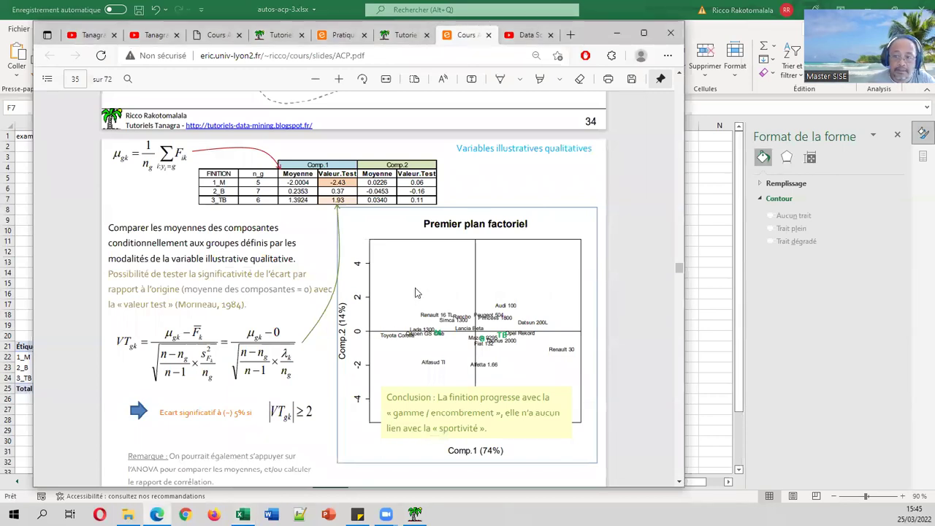
pyautogui.scroll(5, 415, 286)
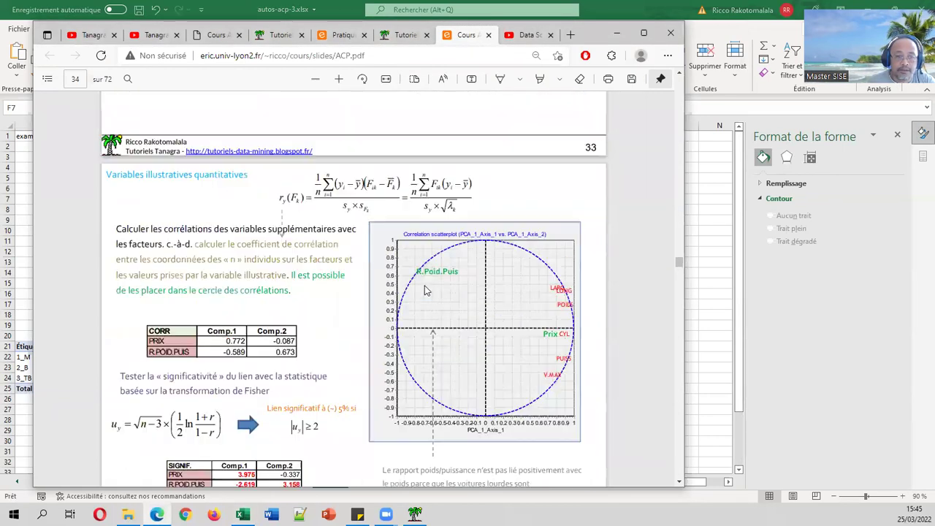
pyautogui.scroll(4, 427, 289)
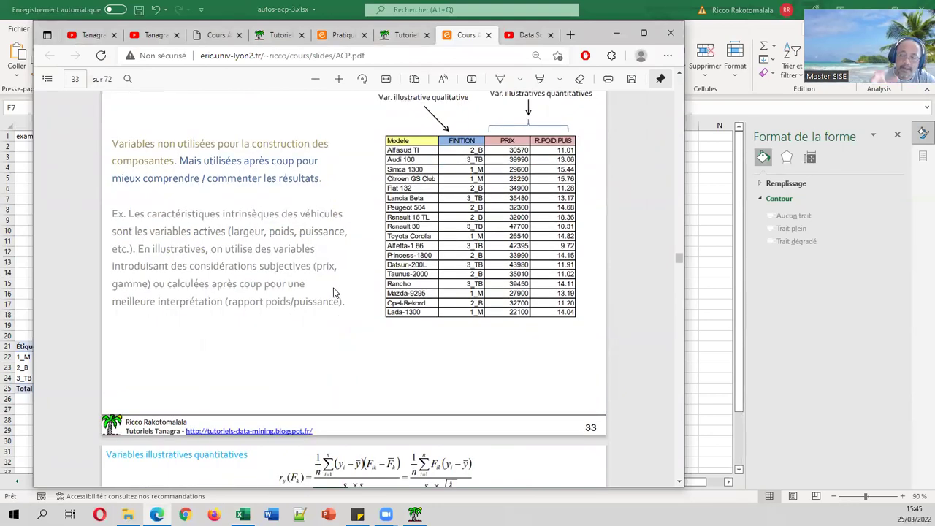
pyautogui.scroll(-7, 333, 292)
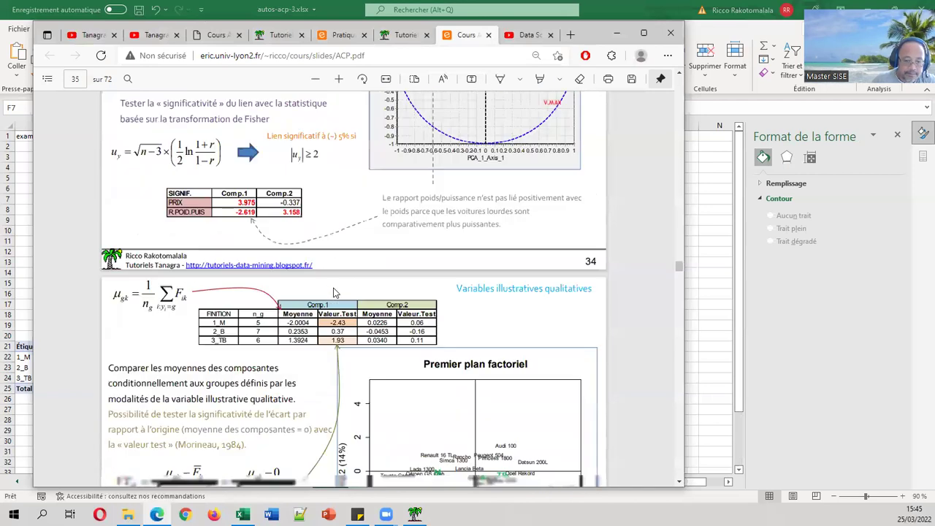
pyautogui.scroll(-7, 334, 293)
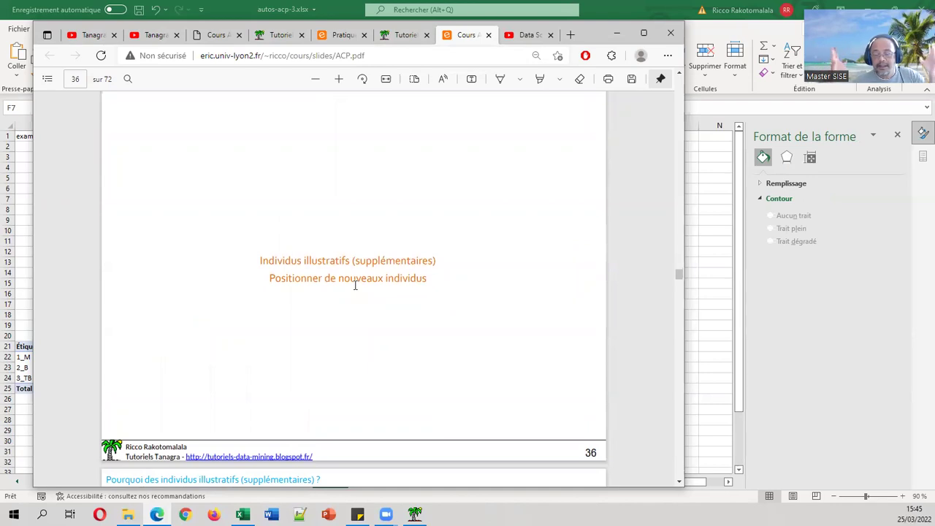
pyautogui.scroll(-3, 355, 285)
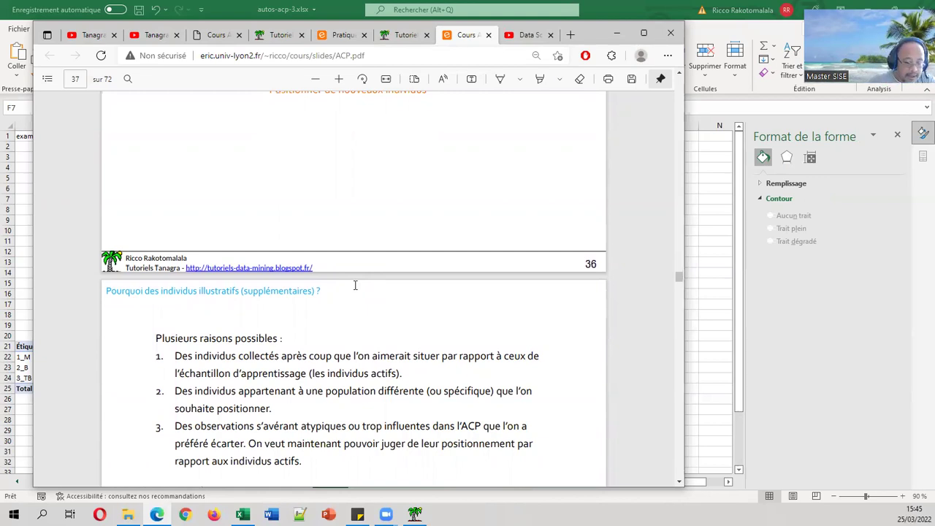
# - Return to the Excel workbook and compare the supplementary cars in DATA_ACP_IND_SUP with the active cars in DATA_ACP_ACTIF
pyautogui.click(242, 514)
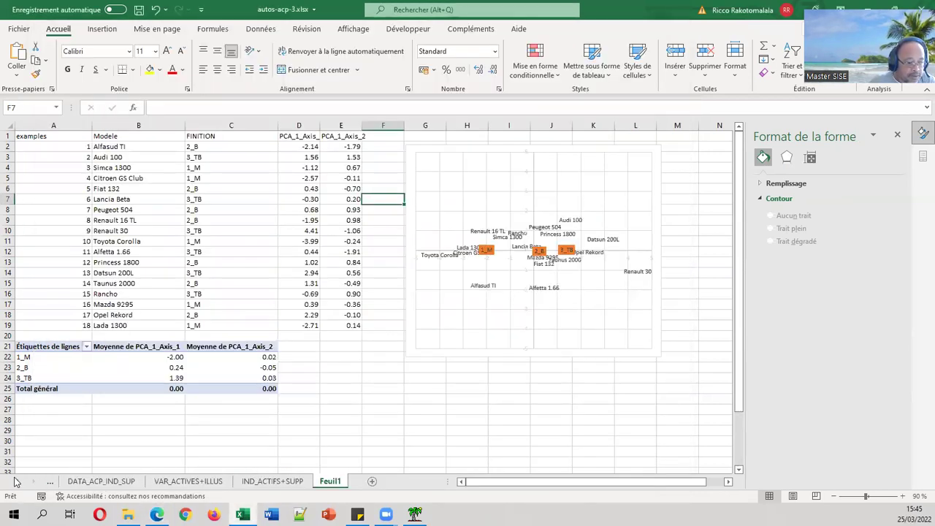
pyautogui.click(101, 482)
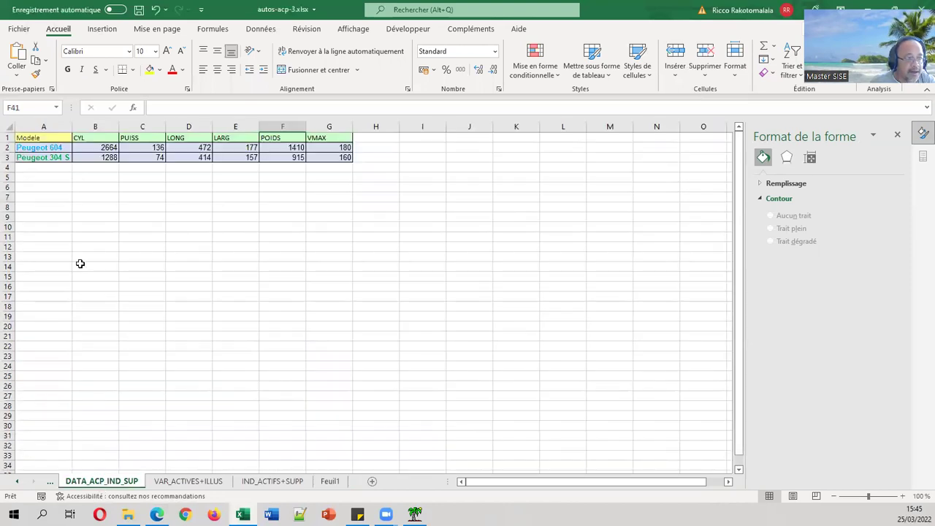
pyautogui.click(70, 248)
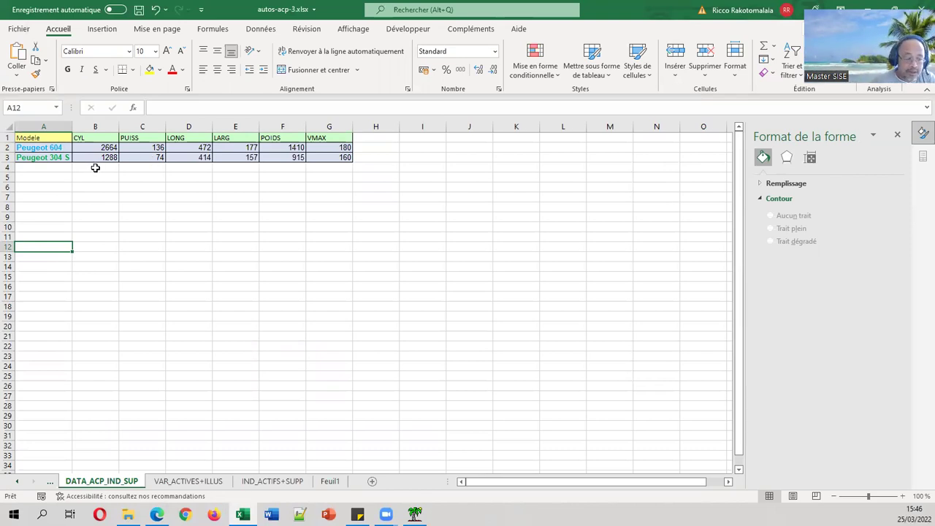
pyautogui.click(19, 483)
pyautogui.click(19, 483)
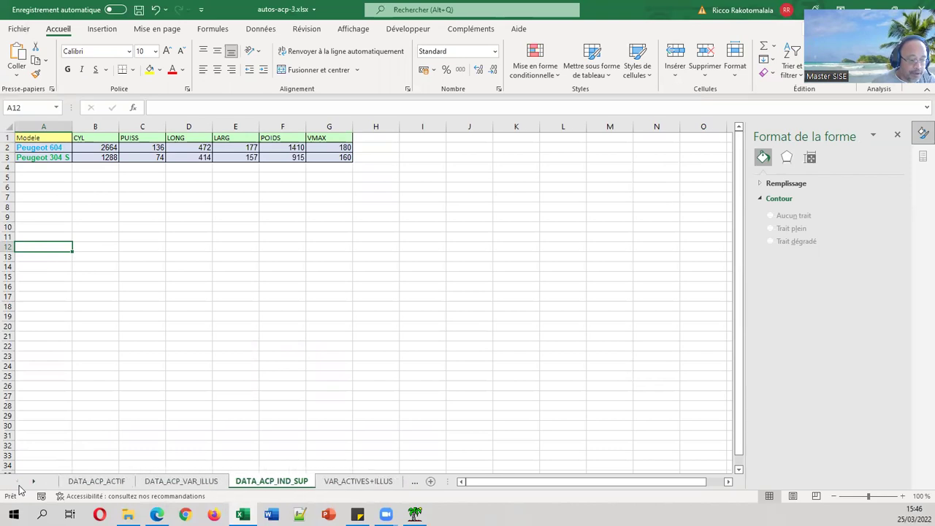
pyautogui.click(96, 481)
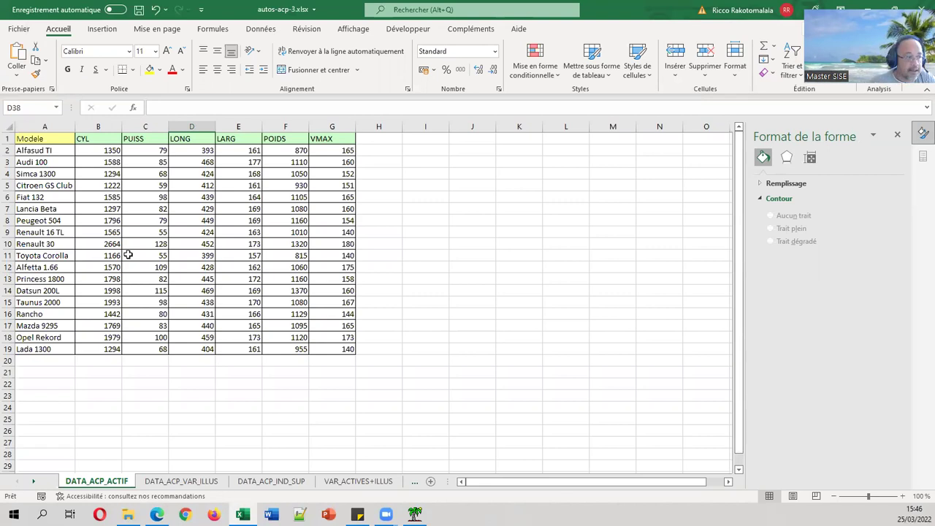
# - Switch to Pratique_Methodes_Factorielles.pdf in the browser and examine the projection formulas for supplementary individuals on page 75
pyautogui.click(156, 514)
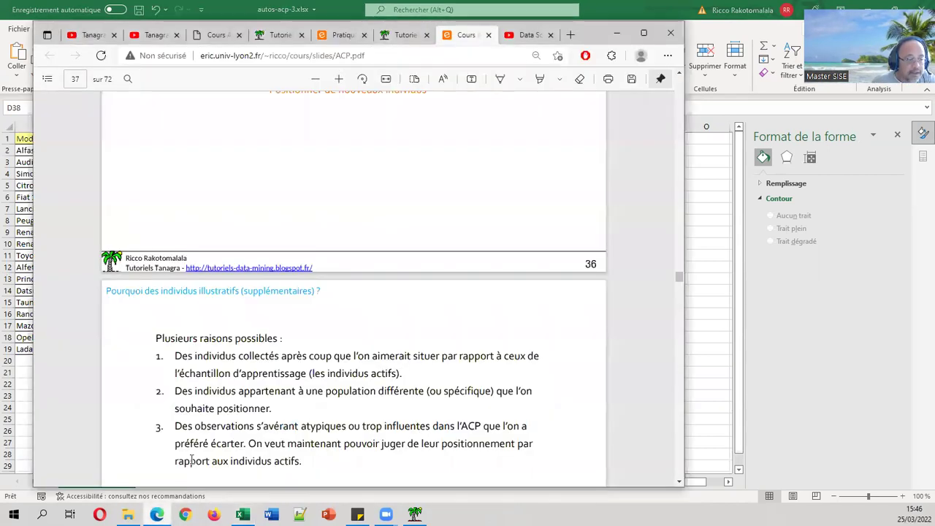
pyautogui.click(344, 36)
pyautogui.click(47, 79)
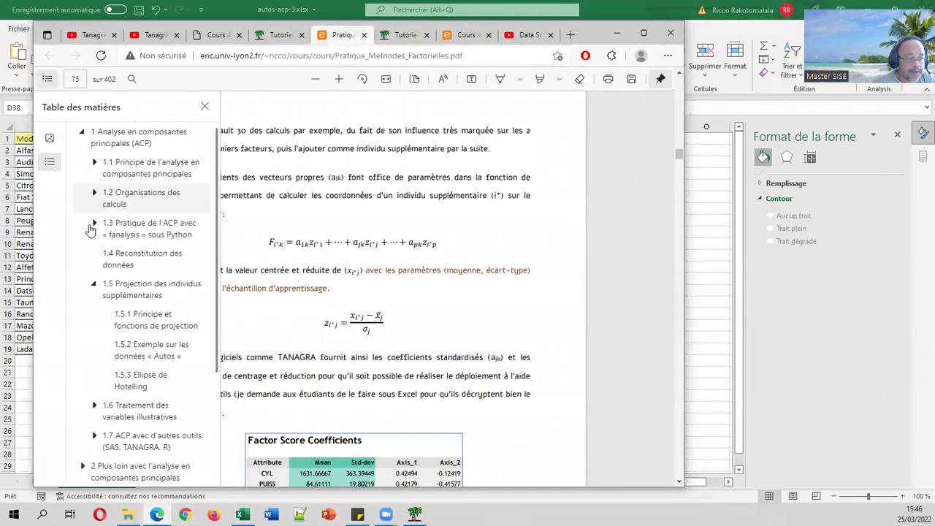
pyautogui.click(355, 251)
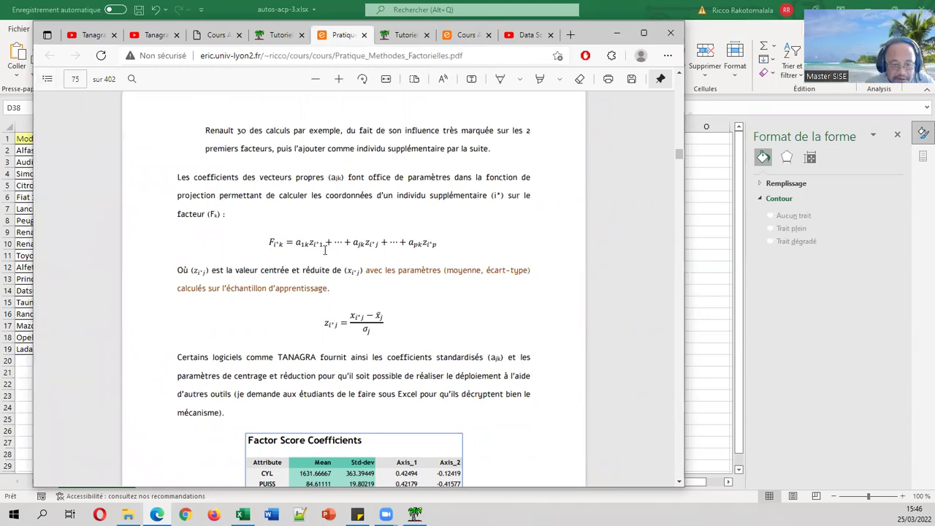
pyautogui.scroll(1, 355, 295)
pyautogui.scroll(-1, 353, 299)
pyautogui.scroll(3, 475, 212)
pyautogui.scroll(-1, 482, 219)
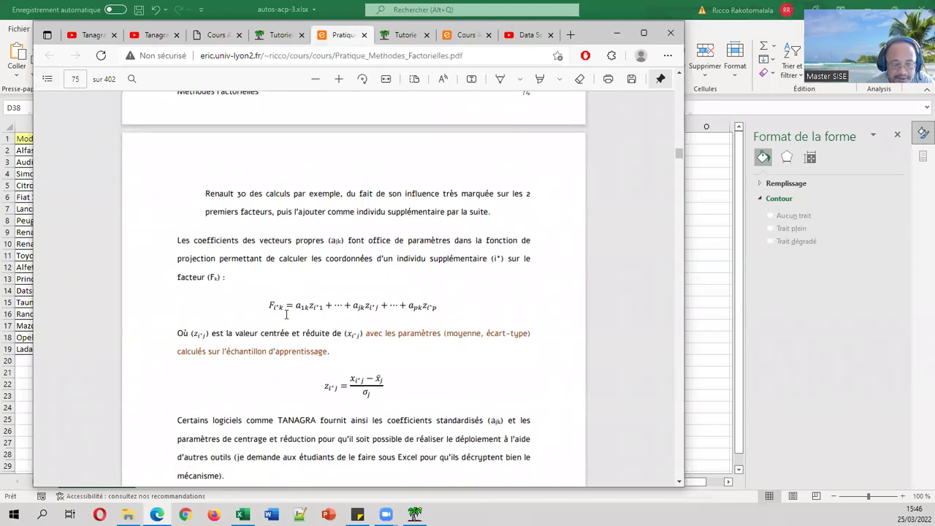
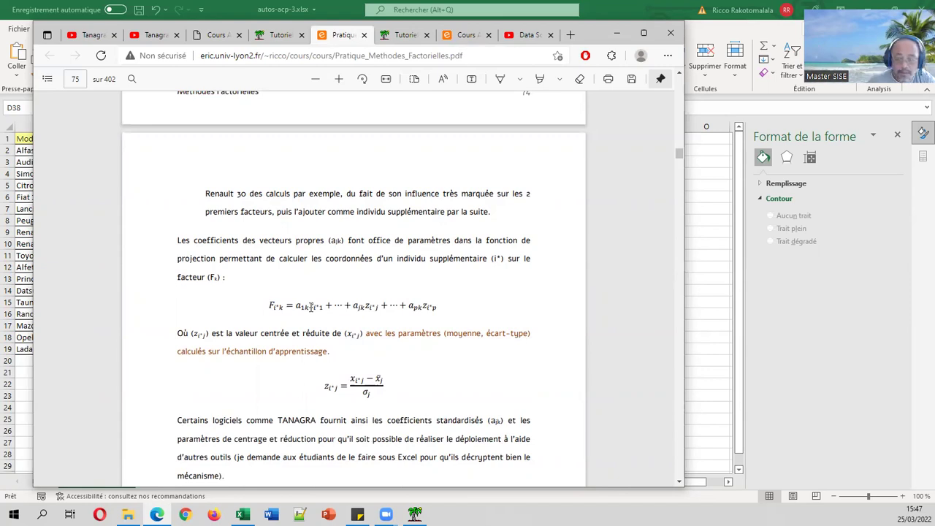
# - Switch to TANAGRA and close it without saving the changes
pyautogui.click(414, 515)
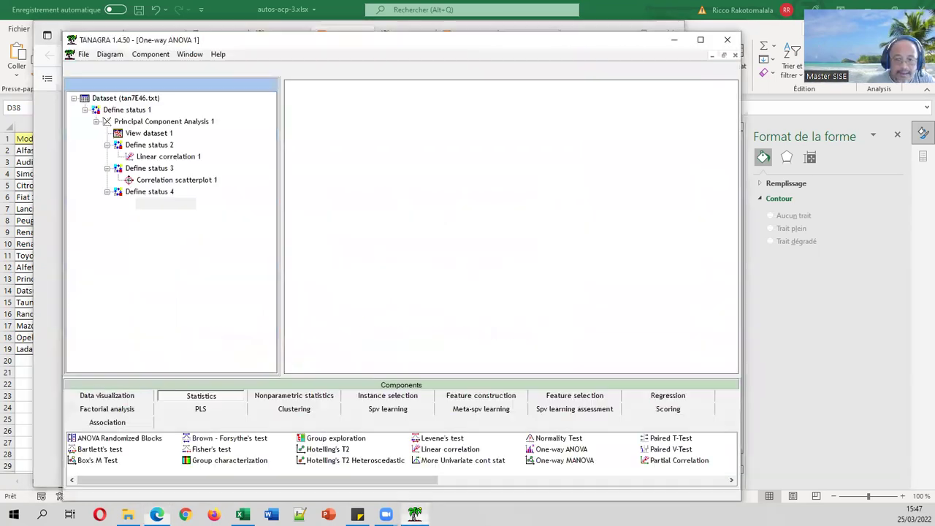
pyautogui.click(729, 38)
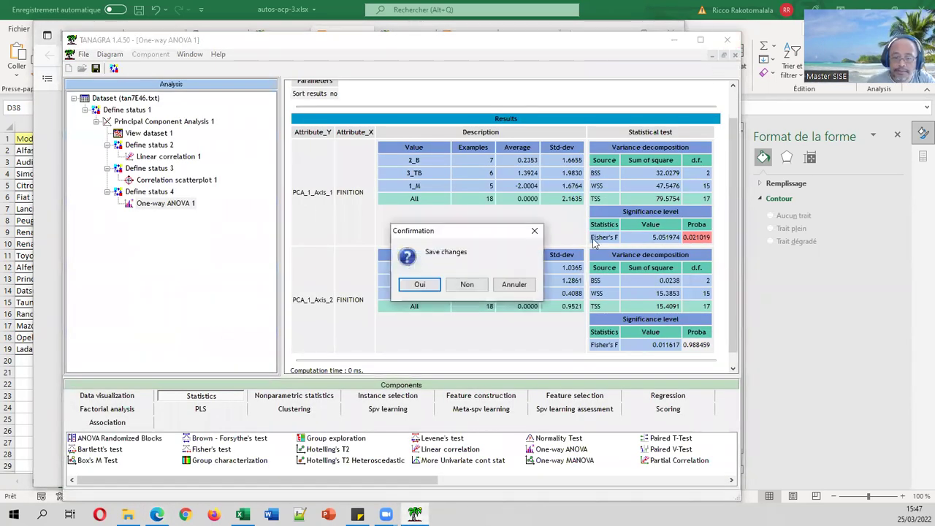
pyautogui.click(465, 284)
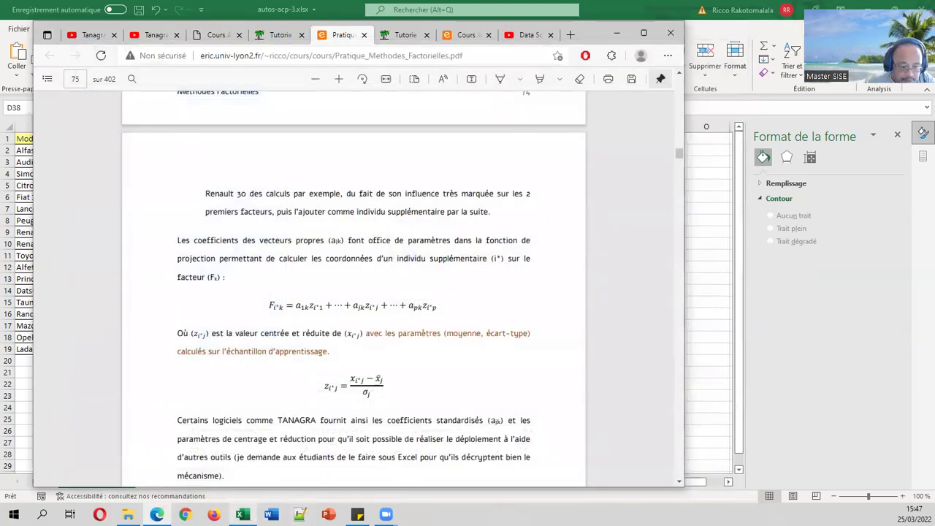
# - Return to Excel and examine the IND_ACTIFS+SUPP sheet, including the supplementary Peugeot 604 and Peugeot 304 S rows
pyautogui.click(243, 515)
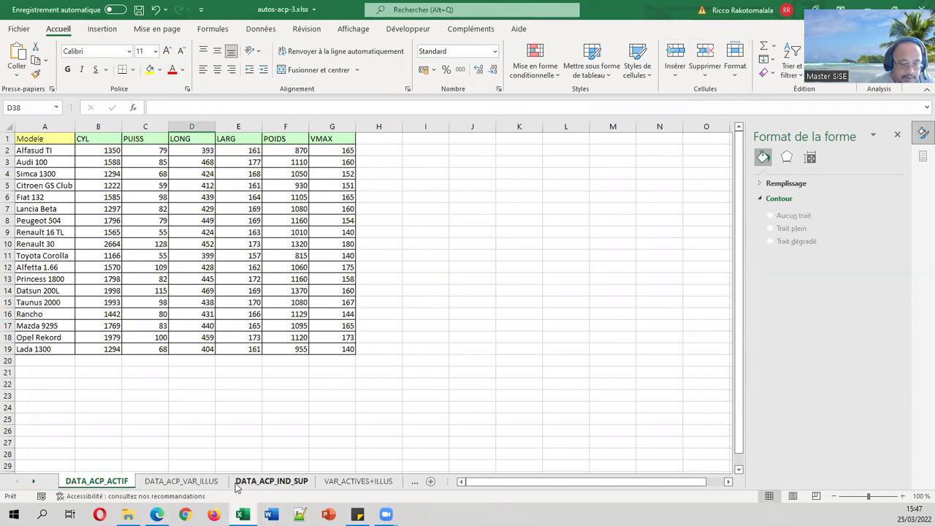
pyautogui.click(267, 481)
pyautogui.click(33, 481)
pyautogui.click(33, 481)
pyautogui.click(272, 480)
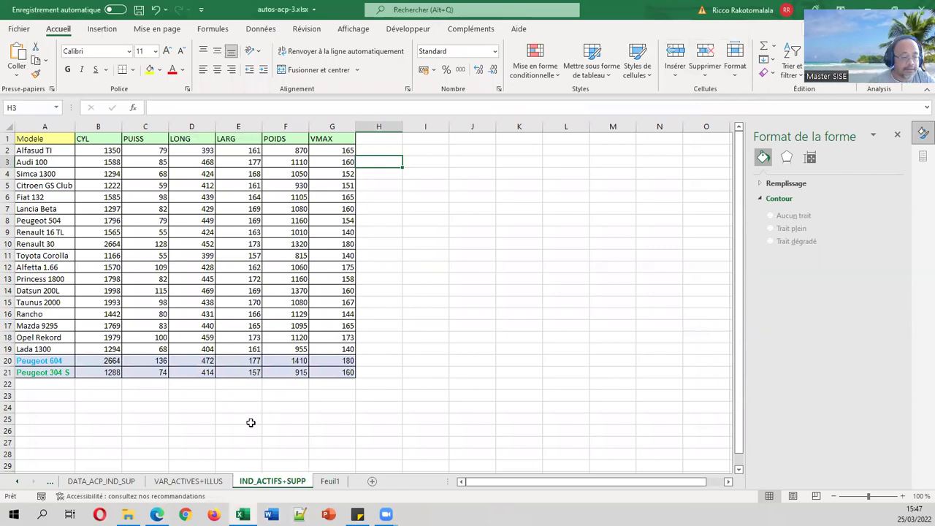
pyautogui.moveTo(69, 139); pyautogui.dragTo(35, 143)
pyautogui.click(426, 325)
pyautogui.click(459, 242)
pyautogui.moveTo(49, 360); pyautogui.dragTo(328, 372)
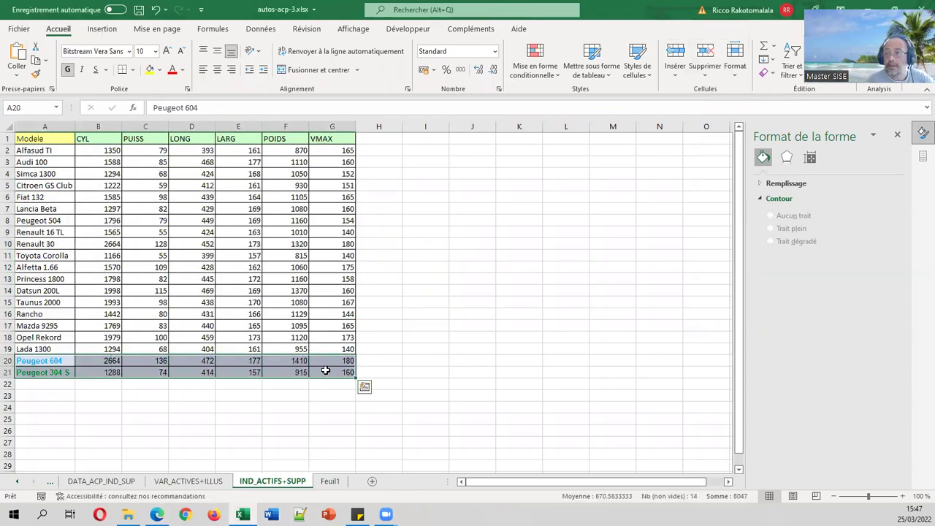
pyautogui.click(395, 347)
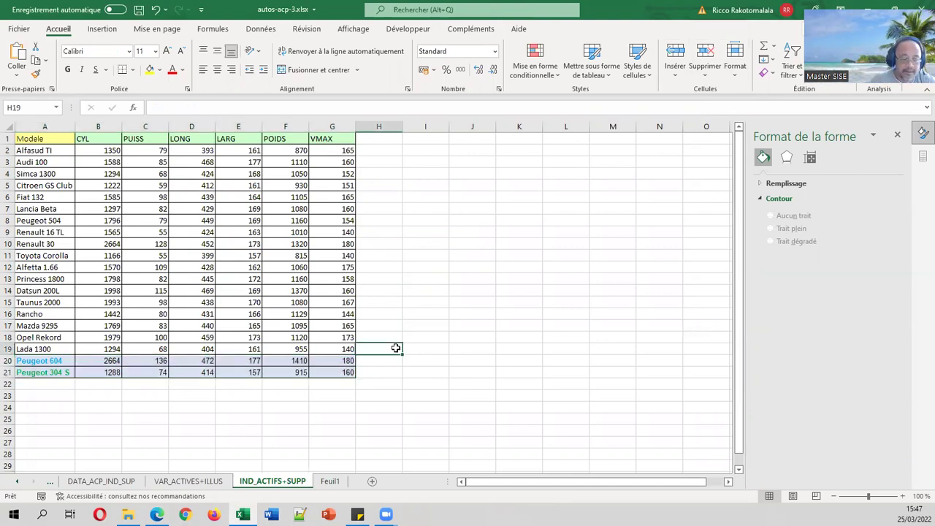
# - Send the range A1:G21 of IND_ACTIFS+SUPP, including the header row and the supplementary cars, to TANAGRA with the Tanagra add-in
pyautogui.moveTo(343, 372); pyautogui.dragTo(42, 136)
pyautogui.click(462, 33)
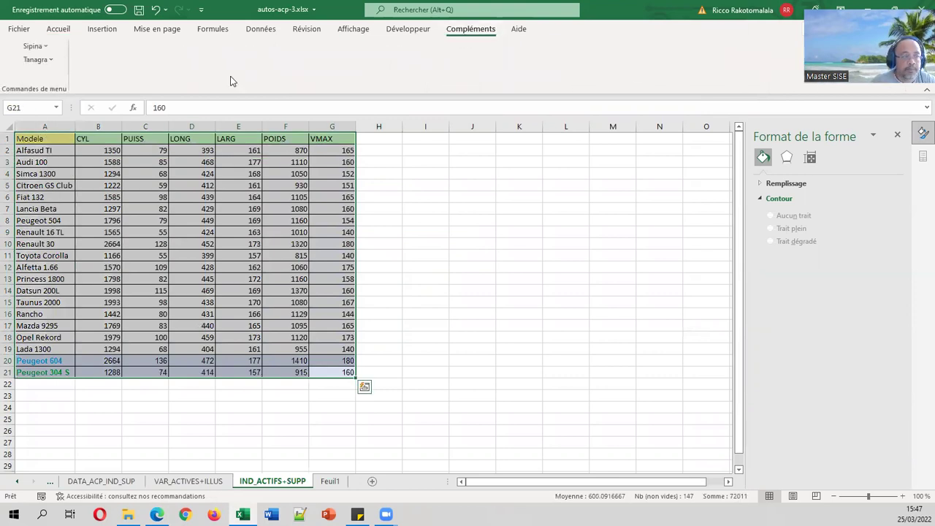
pyautogui.click(35, 60)
pyautogui.click(59, 73)
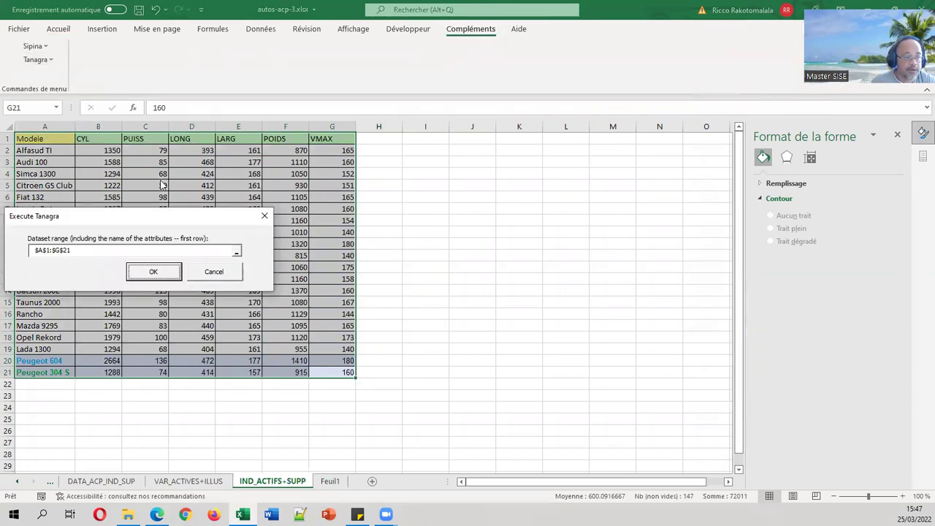
pyautogui.moveTo(156, 219); pyautogui.dragTo(236, 220)
pyautogui.click(232, 273)
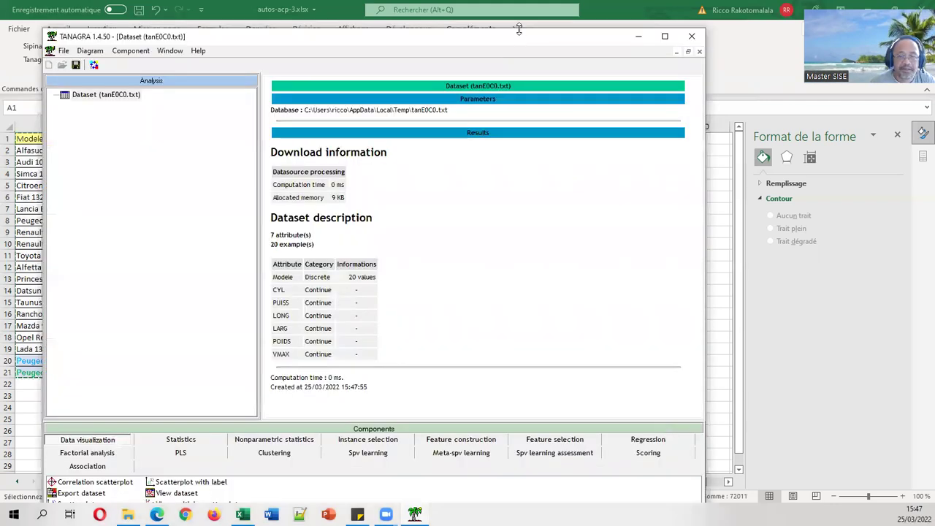
pyautogui.moveTo(516, 24); pyautogui.dragTo(502, 37)
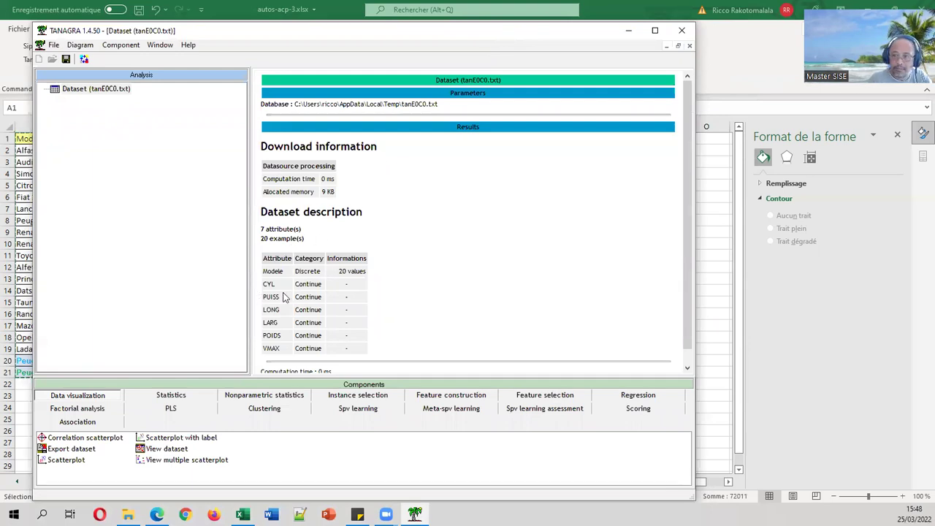
# - Add a View dataset component under the dataset and inspect the active and supplementary car rows
pyautogui.moveTo(163, 451); pyautogui.dragTo(95, 88)
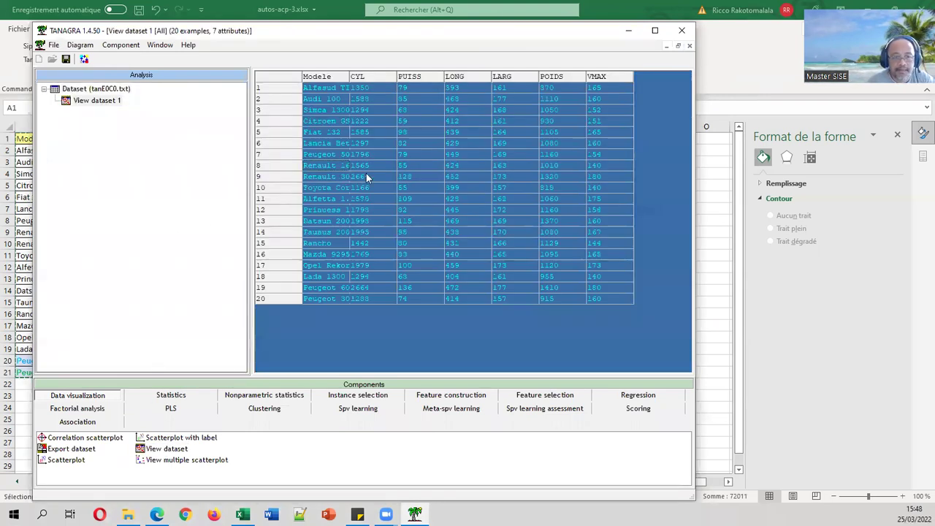
pyautogui.click(296, 90)
pyautogui.click(282, 277)
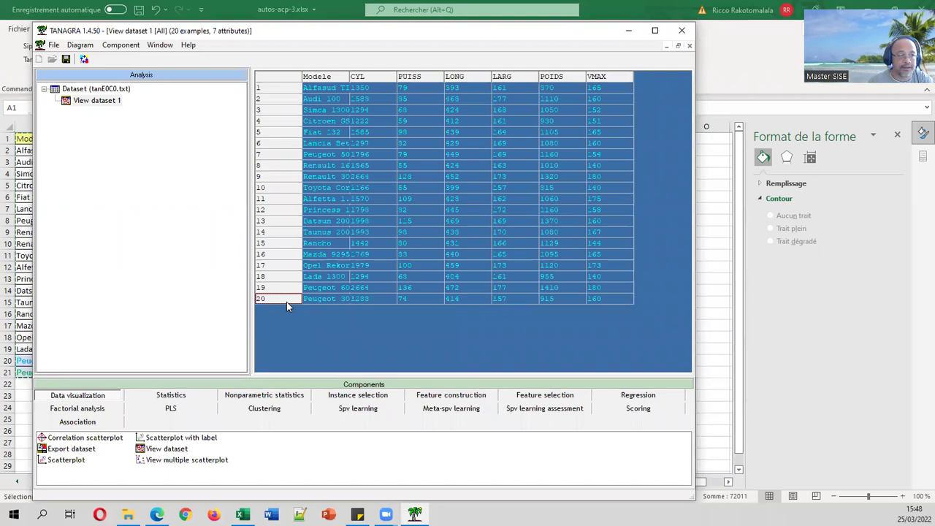
# - Read the description of the Select first examples component and add it directly under the dataset
pyautogui.click(94, 91)
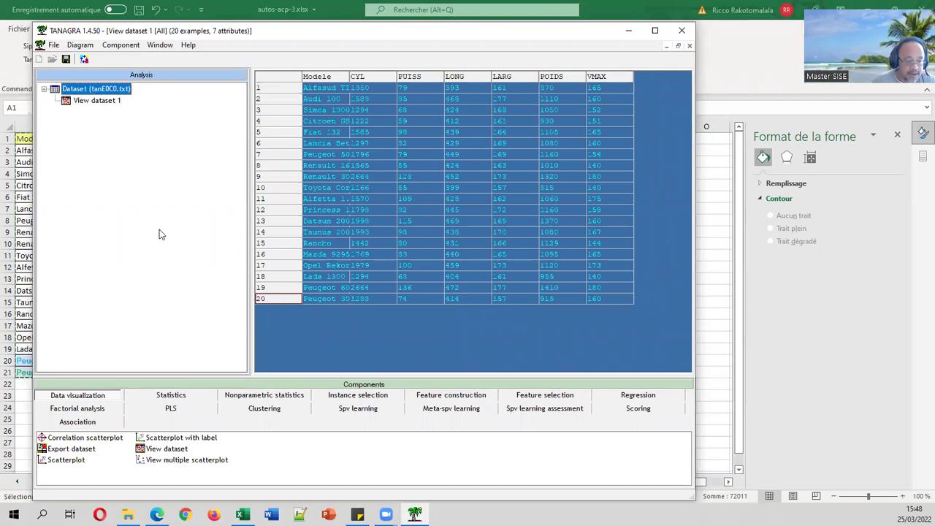
pyautogui.click(376, 399)
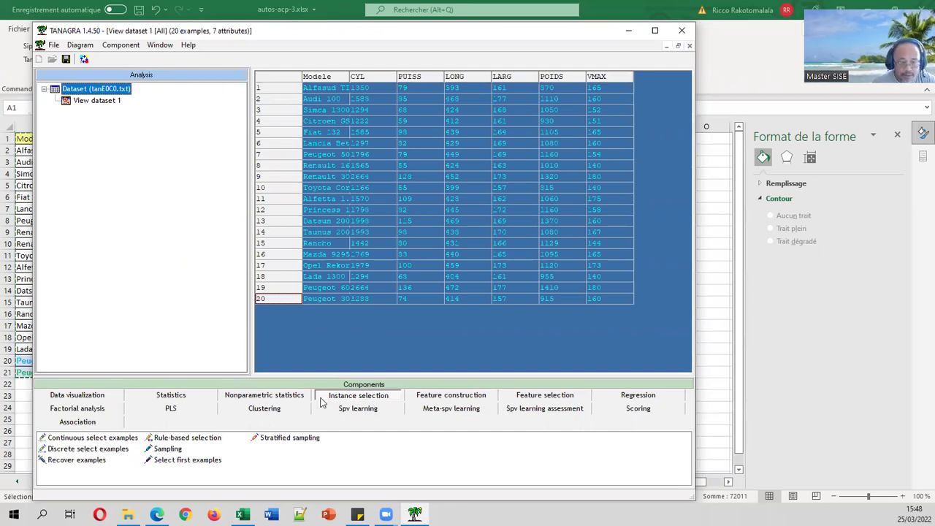
pyautogui.click(188, 460)
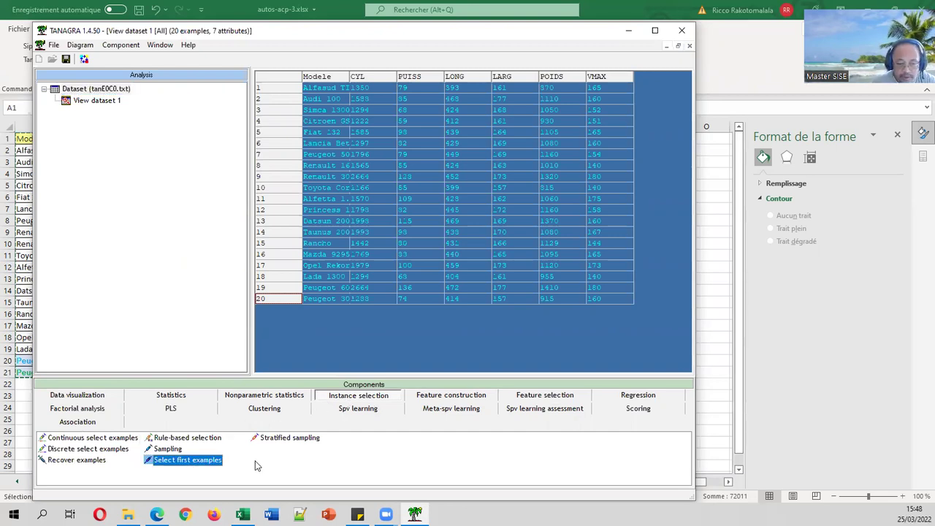
pyautogui.moveTo(201, 465)
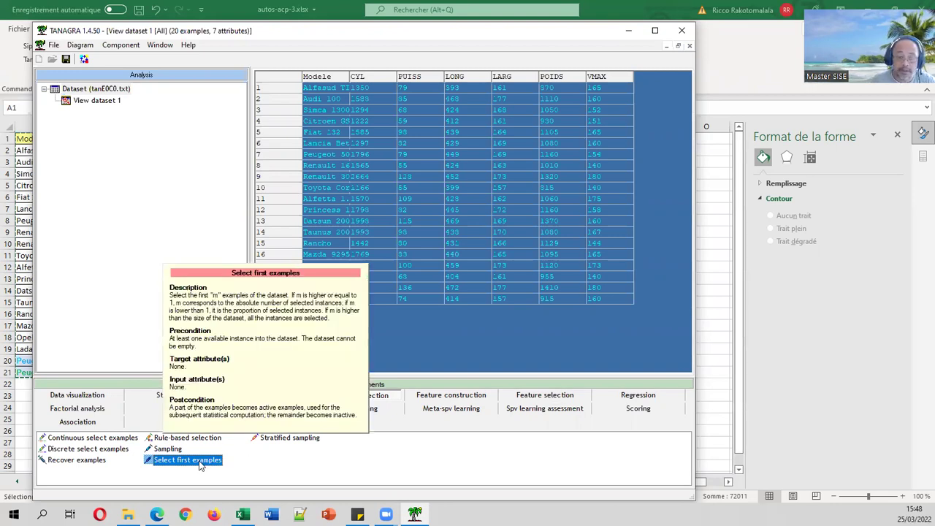
pyautogui.moveTo(201, 466); pyautogui.dragTo(117, 100)
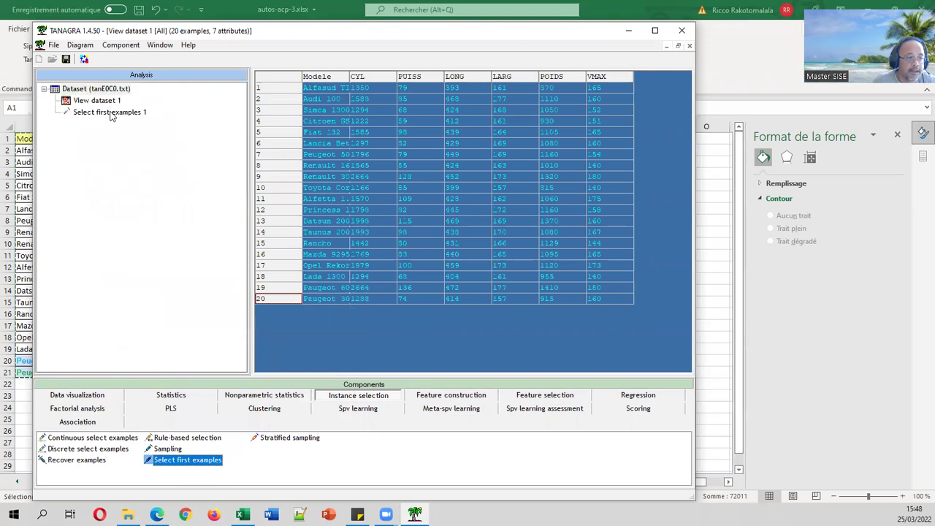
# - Set parameter m of Select first examples 1 to 18 and display its results
pyautogui.rightClick(111, 114)
pyautogui.click(137, 121)
pyautogui.moveTo(368, 265); pyautogui.dragTo(321, 260)
pyautogui.write('18')
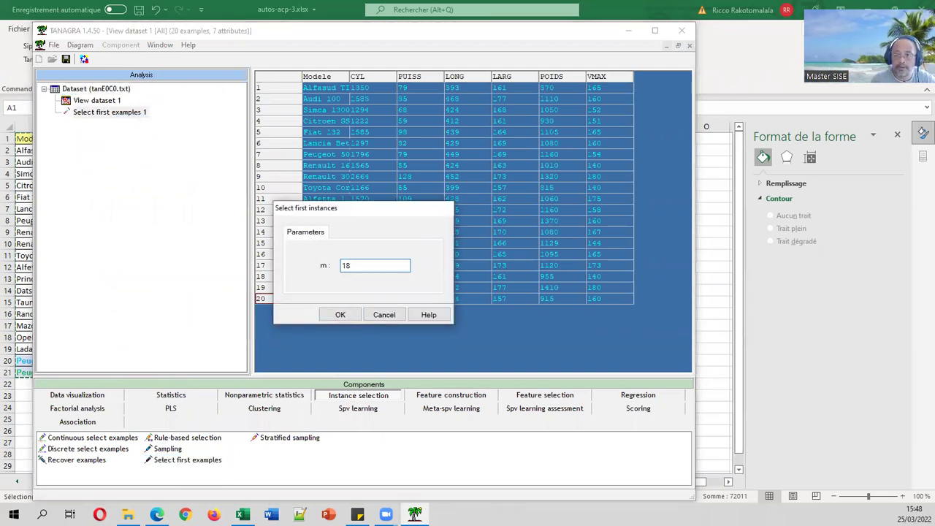
pyautogui.click(325, 318)
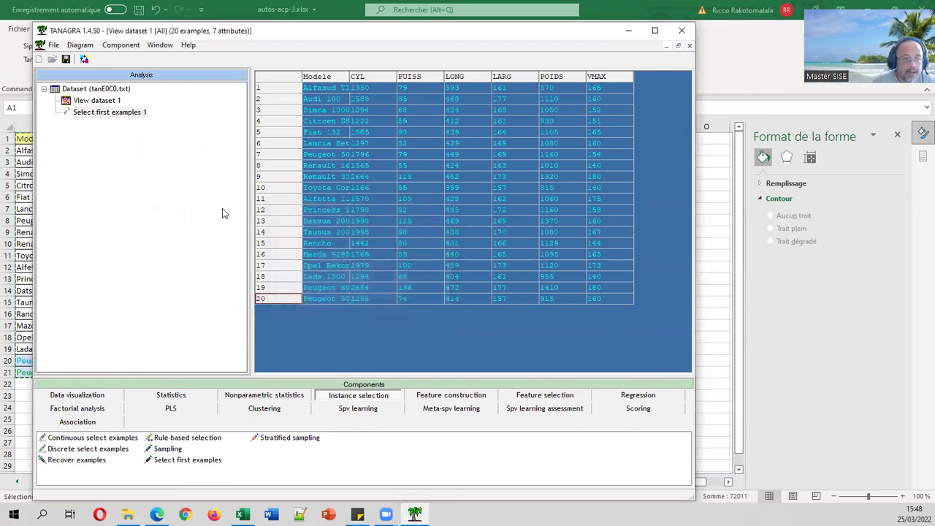
pyautogui.doubleClick(133, 114)
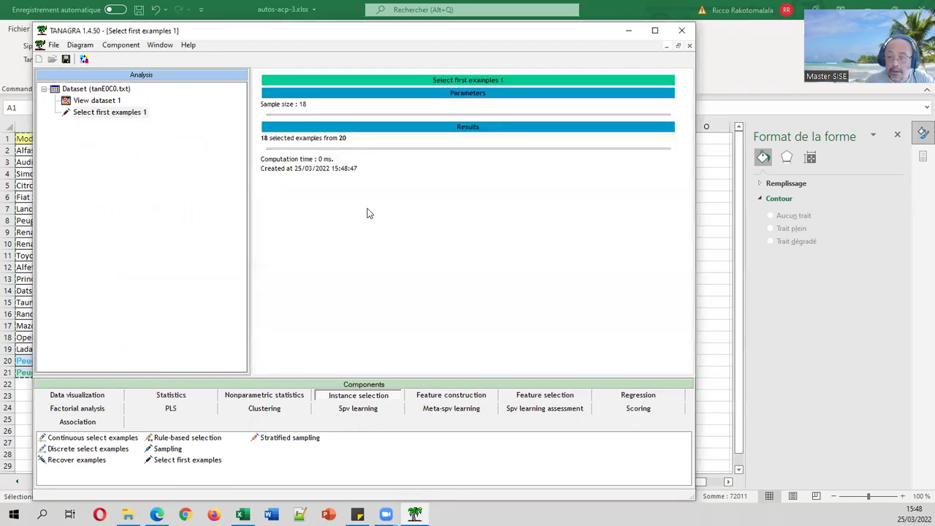
# - Place a copy of View dataset under Select first examples 1 and display the selected cars
pyautogui.click(114, 101)
pyautogui.click(121, 114)
pyautogui.moveTo(121, 113); pyautogui.dragTo(121, 121)
pyautogui.doubleClick(121, 124)
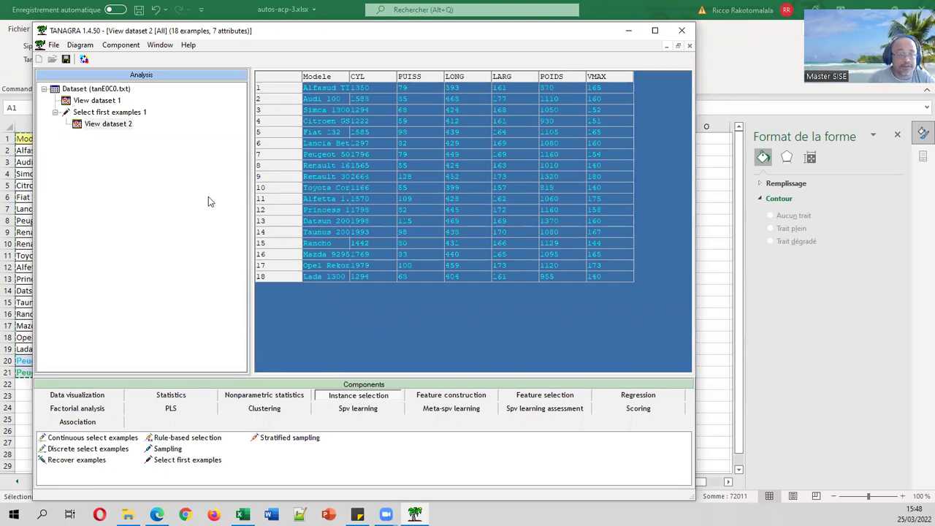
# - Add a Define status component under Select first examples 1 with CYL, PUISS, LONG, LARG, POIDS and VMAX as input attributes
pyautogui.click(126, 116)
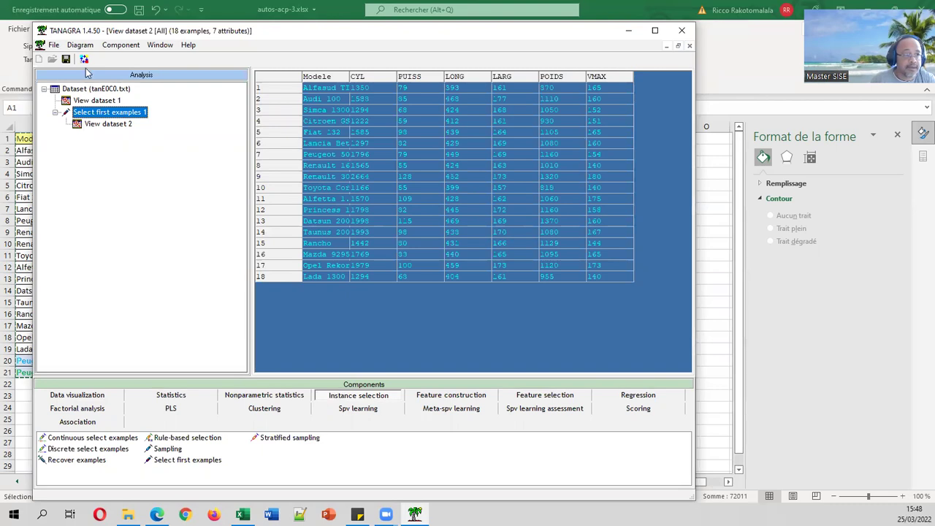
pyautogui.click(84, 59)
pyautogui.moveTo(268, 224); pyautogui.dragTo(275, 271)
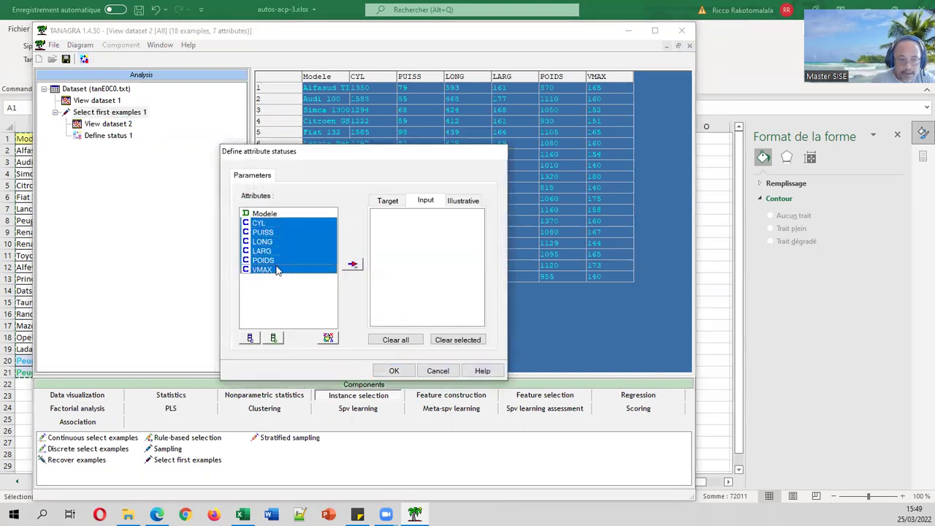
pyautogui.click(353, 265)
pyautogui.click(394, 371)
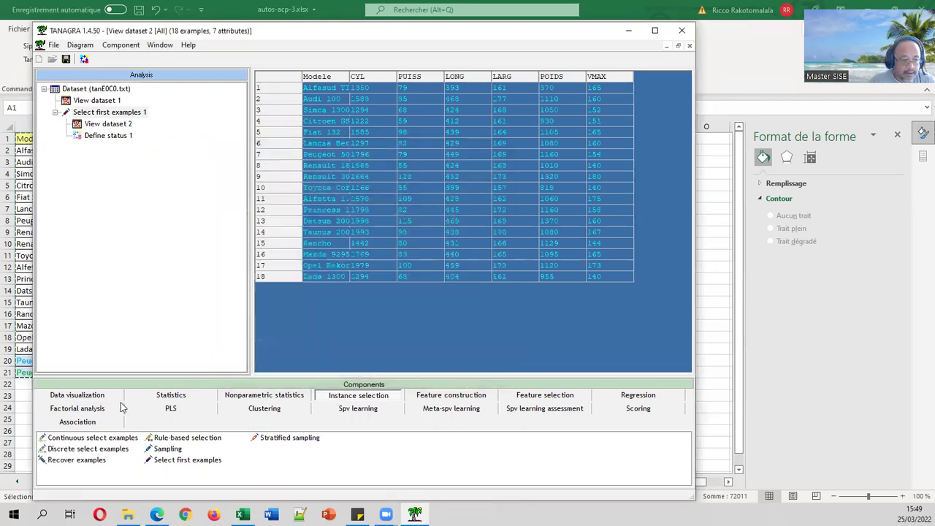
# - Add a Principal Component Analysis under Define status 1, with the extracted components limited to 2
pyautogui.click(113, 408)
pyautogui.moveTo(468, 448); pyautogui.dragTo(132, 136)
pyautogui.click(128, 149)
pyautogui.rightClick(129, 149)
pyautogui.click(162, 154)
pyautogui.click(393, 227)
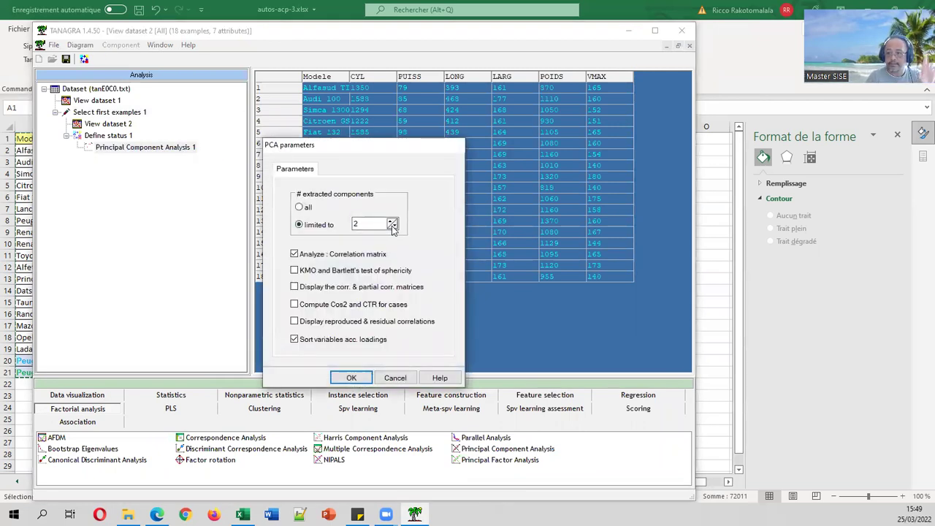
pyautogui.click(351, 378)
# - Run the Principal Component Analysis and review its report down to the factor loadings and factor score coefficients
pyautogui.click(139, 149)
pyautogui.doubleClick(139, 148)
pyautogui.scroll(-8, 425, 176)
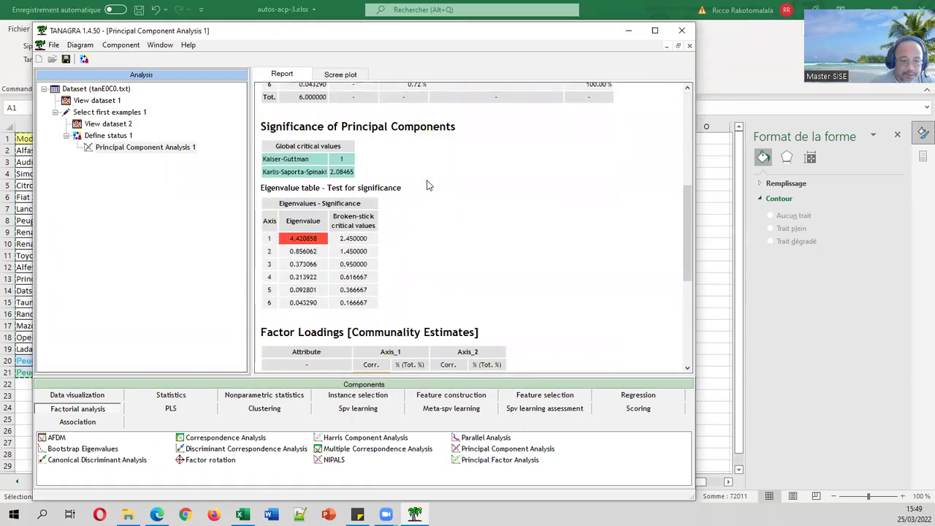
pyautogui.scroll(-6, 429, 185)
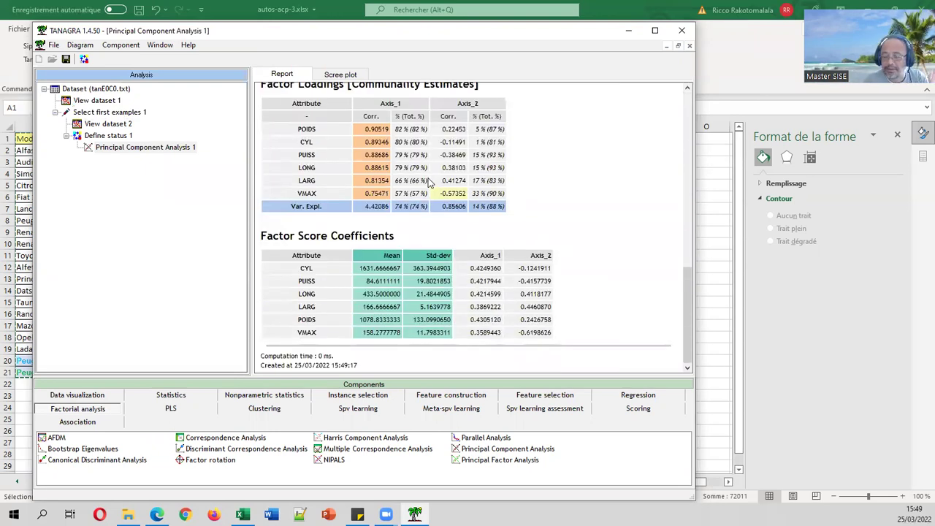
# - Add a View dataset under Principal Component Analysis 1 and examine the active cars' coordinates in the two PCA axis columns
pyautogui.click(144, 149)
pyautogui.moveTo(110, 124); pyautogui.dragTo(122, 149)
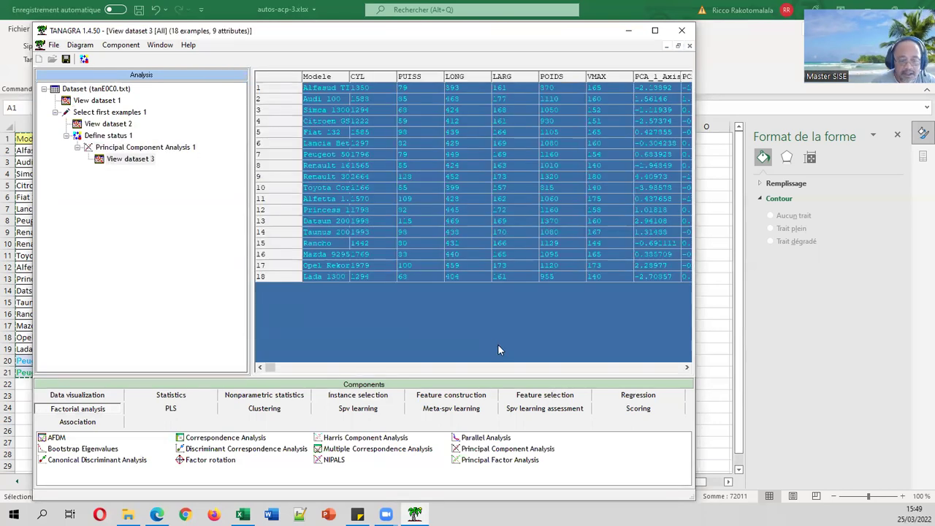
pyautogui.click(686, 367)
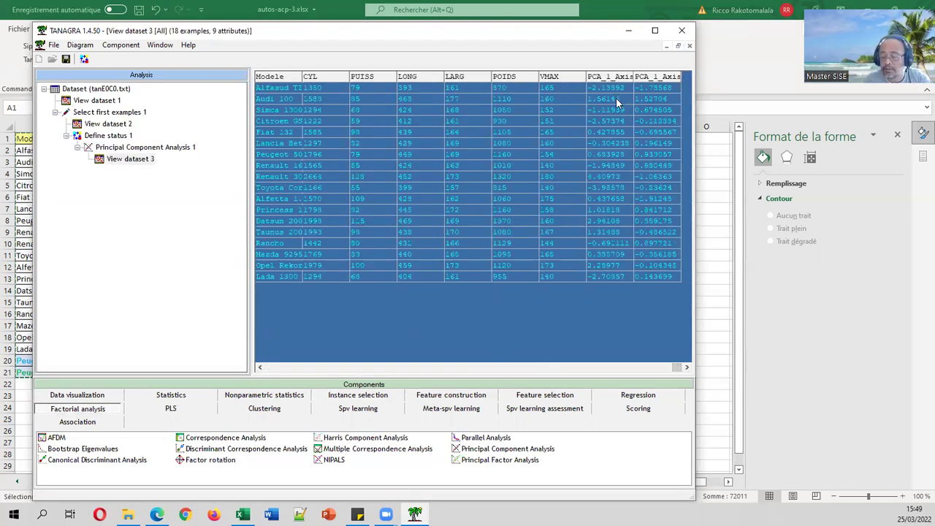
pyautogui.click(292, 368)
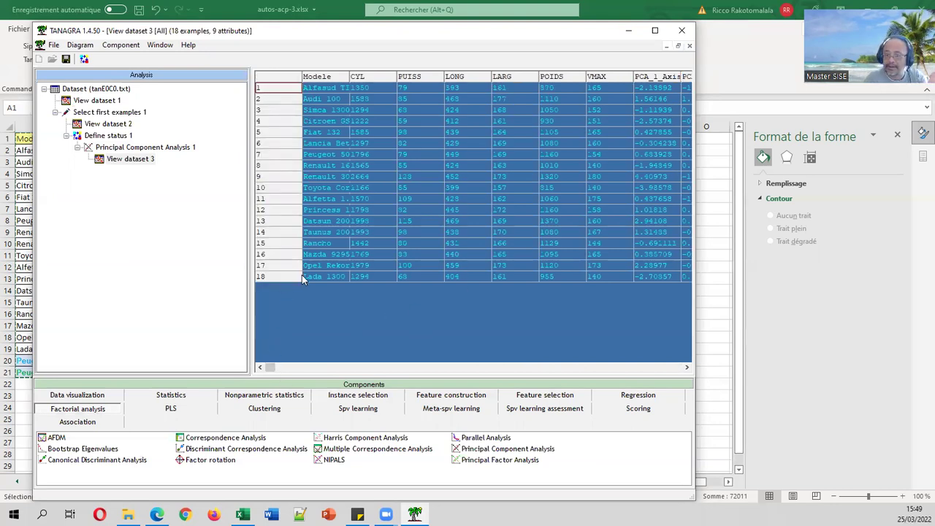
pyautogui.click(625, 368)
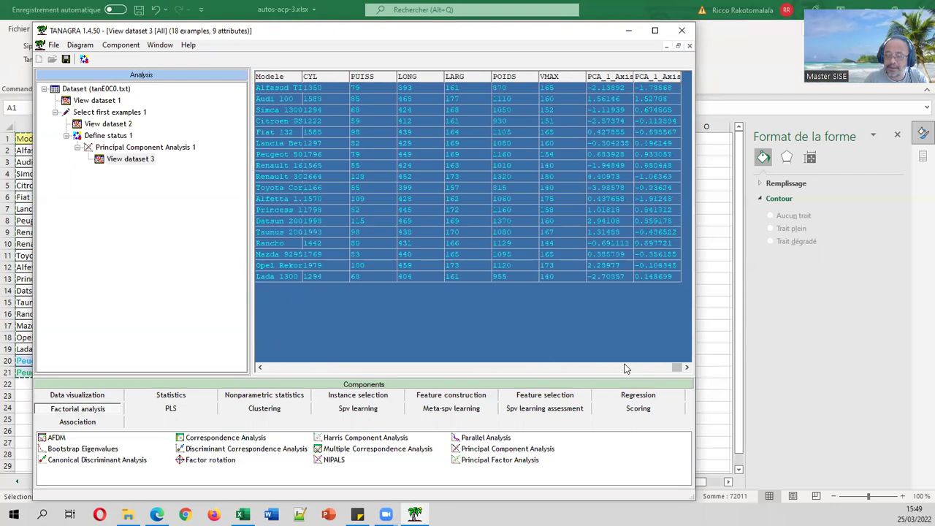
pyautogui.click(314, 369)
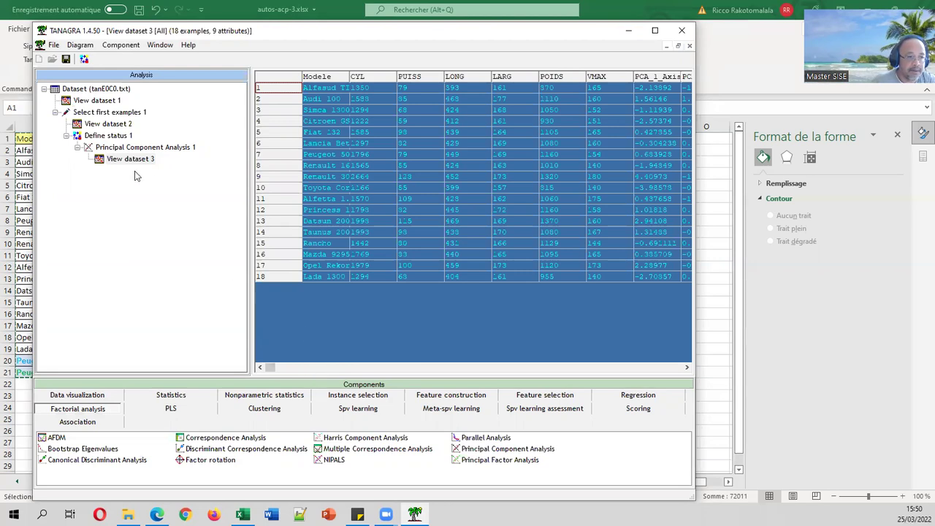
# - Add a Recover examples component under Principal Component Analysis 1, set it to recover all examples, and display its results
pyautogui.click(358, 395)
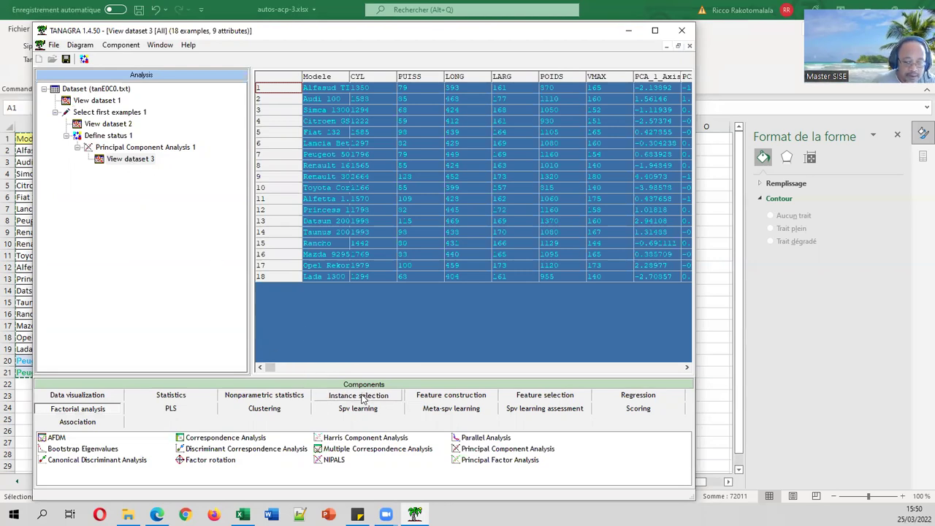
pyautogui.click(78, 463)
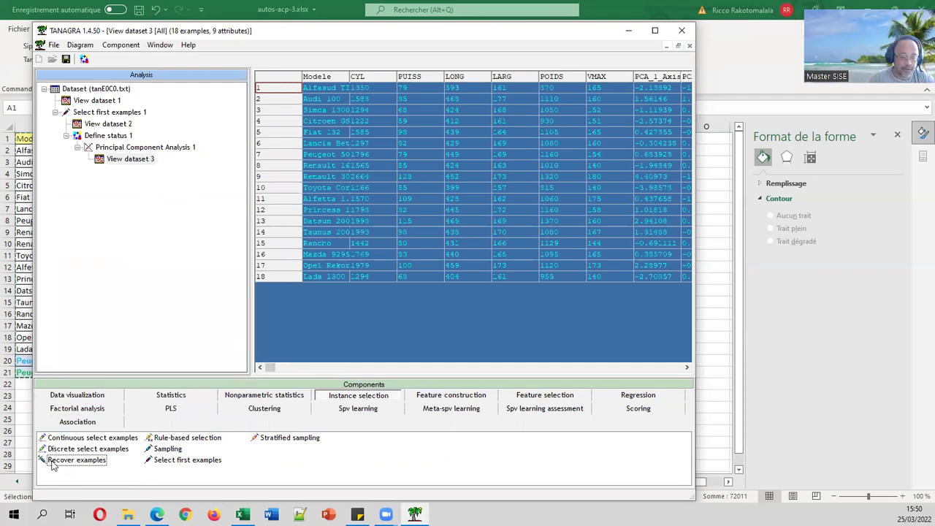
pyautogui.moveTo(55, 464); pyautogui.dragTo(118, 164)
pyautogui.rightClick(124, 173)
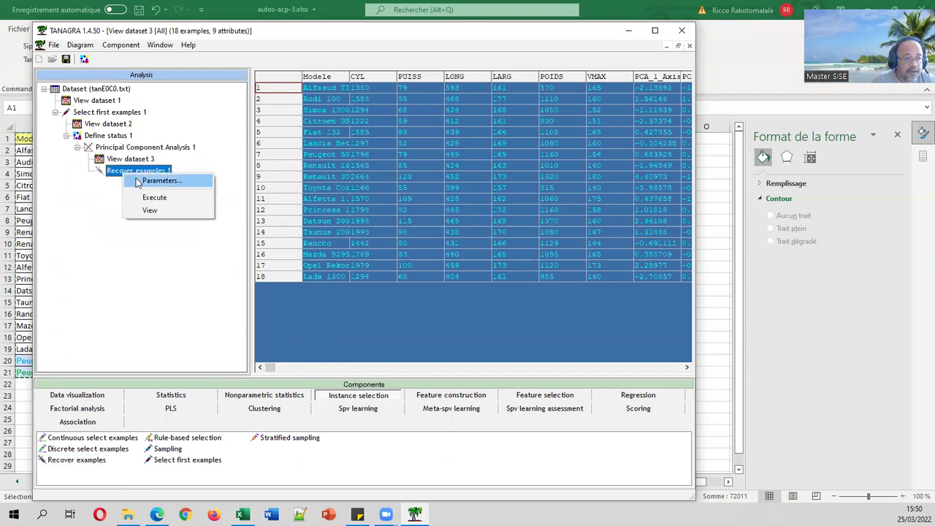
pyautogui.click(161, 180)
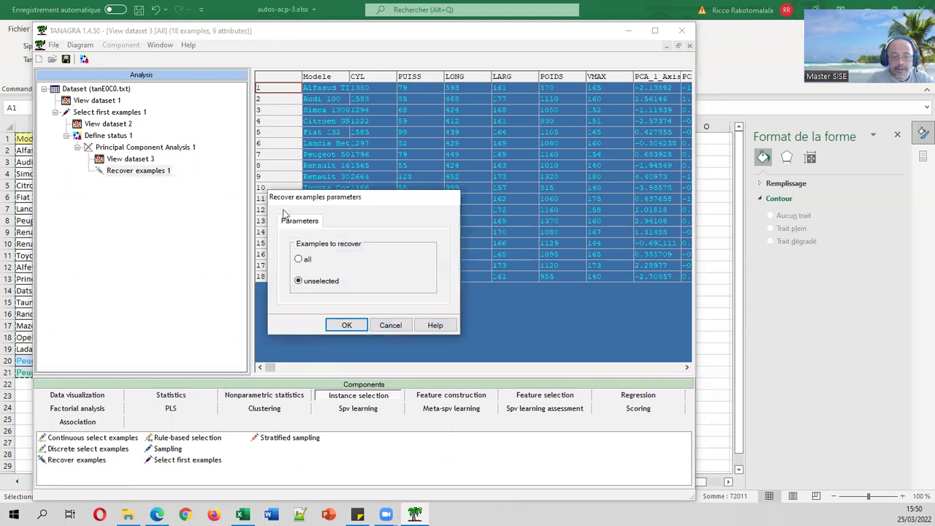
pyautogui.click(305, 262)
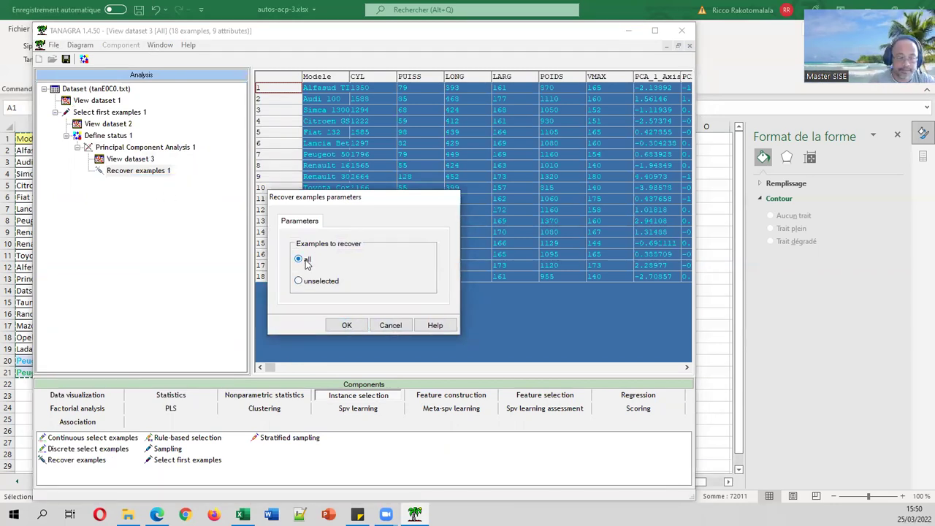
pyautogui.click(346, 326)
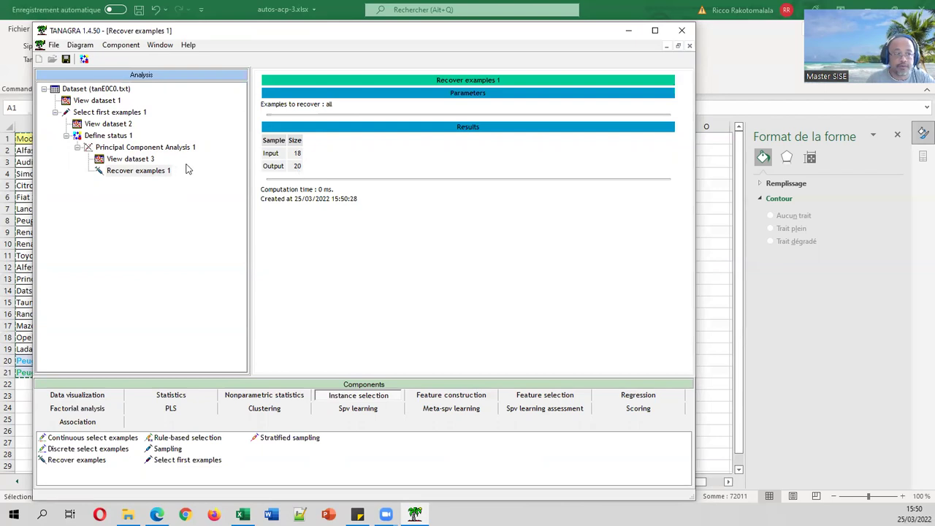
# - Add a View dataset under Recover examples 1 and widen the window to inspect the supplementary Peugeots' coordinates on both PCA axes
pyautogui.click(127, 171)
pyautogui.hotkey('ctrl', 'v')
pyautogui.doubleClick(131, 183)
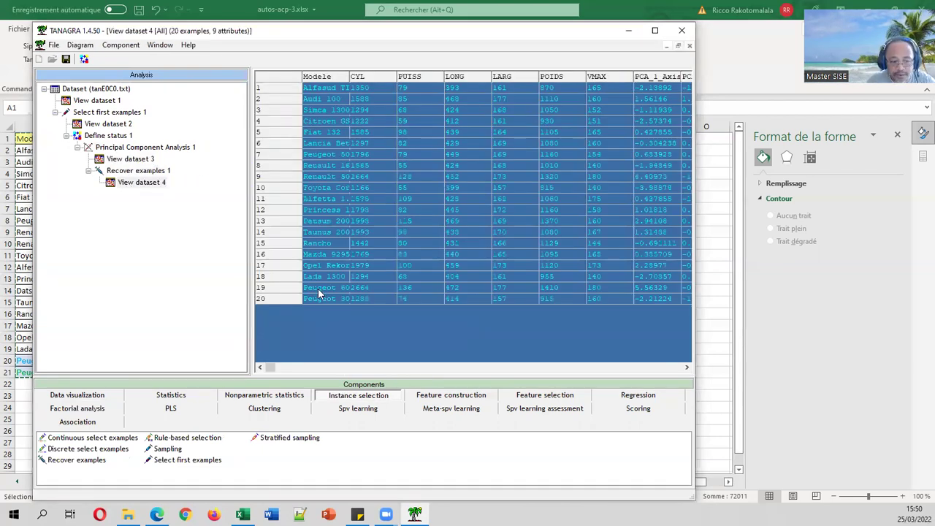
pyautogui.click(674, 367)
pyautogui.click(282, 367)
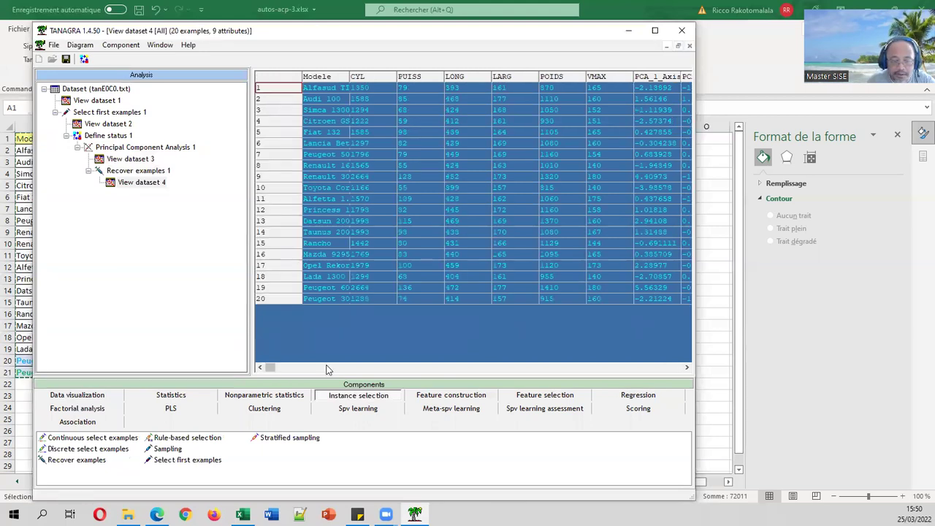
pyautogui.moveTo(699, 294); pyautogui.dragTo(745, 300)
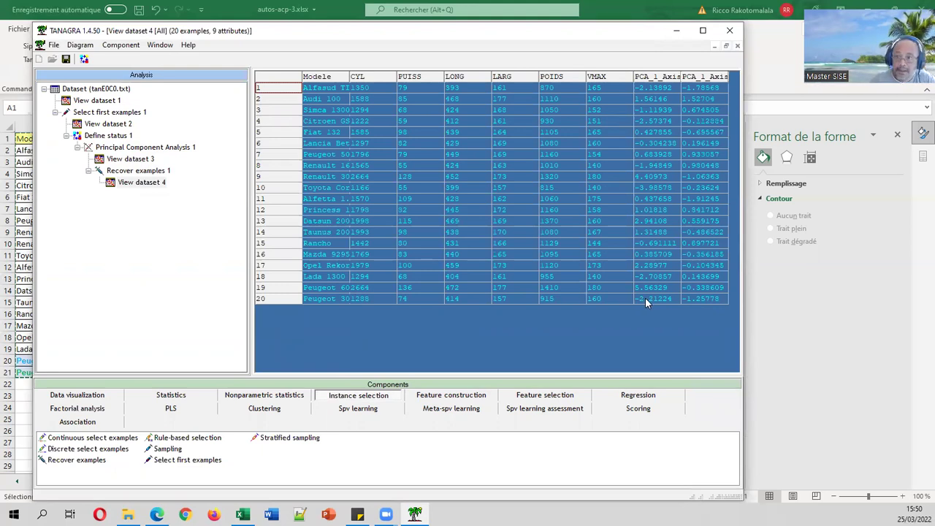
# - Add a Scatterplot with label component under Recover examples 1 and display its chart
pyautogui.click(94, 394)
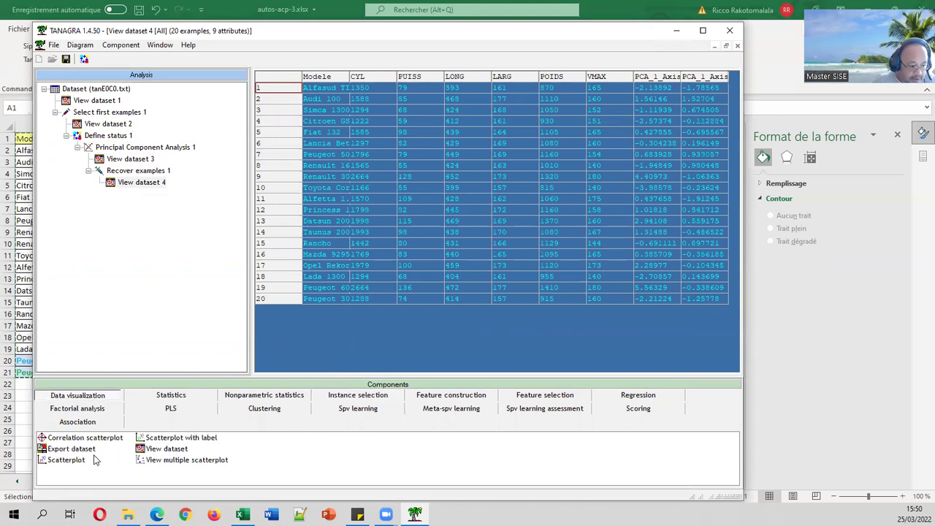
pyautogui.moveTo(160, 439); pyautogui.dragTo(141, 187)
pyautogui.click(146, 194)
pyautogui.rightClick(142, 191)
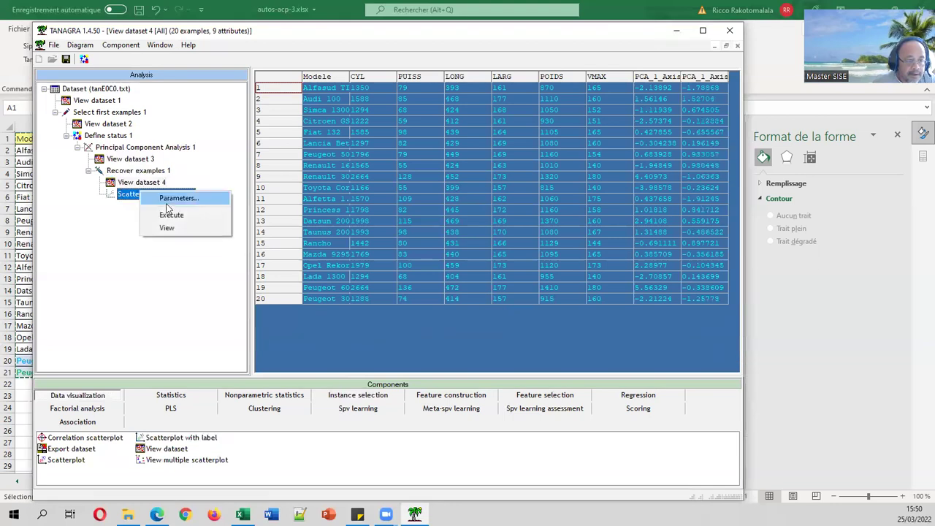
pyautogui.click(157, 226)
# - Plot PCA_1_Axis_1 horizontally against PCA_1_Axis_2 vertically, label the points with the Modele attribute value, and widen the window
pyautogui.click(603, 369)
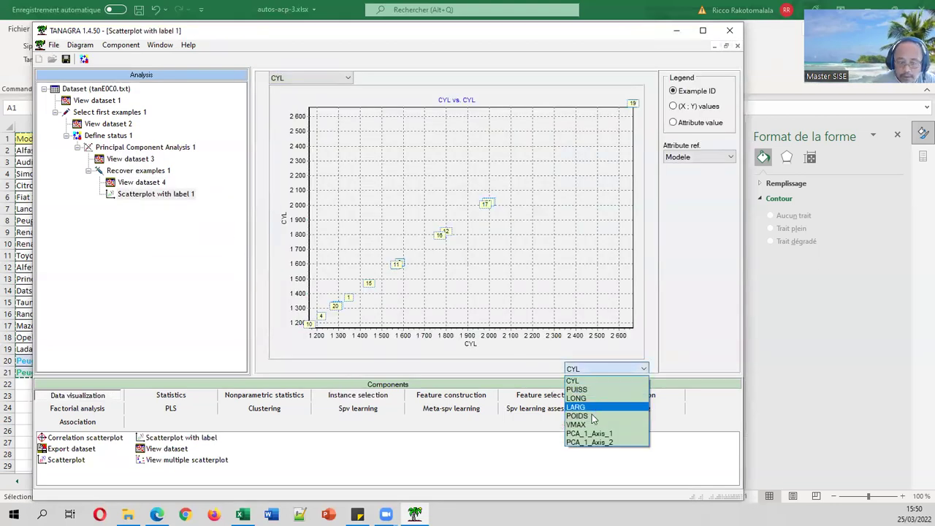
pyautogui.click(592, 436)
pyautogui.click(348, 78)
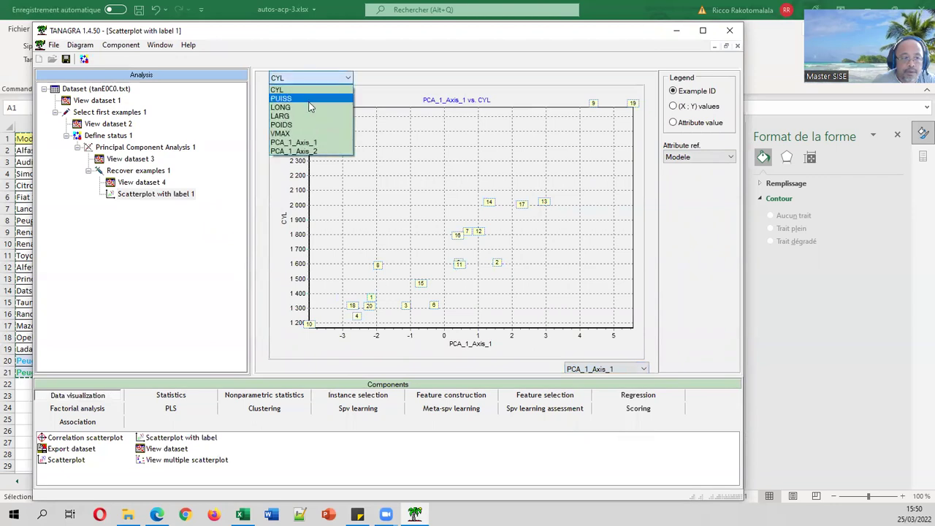
pyautogui.click(299, 153)
pyautogui.click(672, 123)
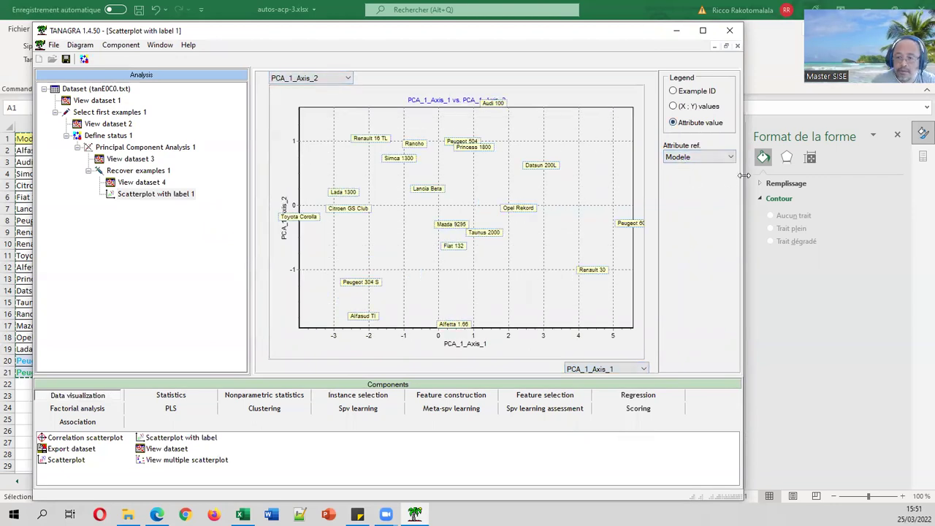
pyautogui.moveTo(744, 175); pyautogui.dragTo(847, 179)
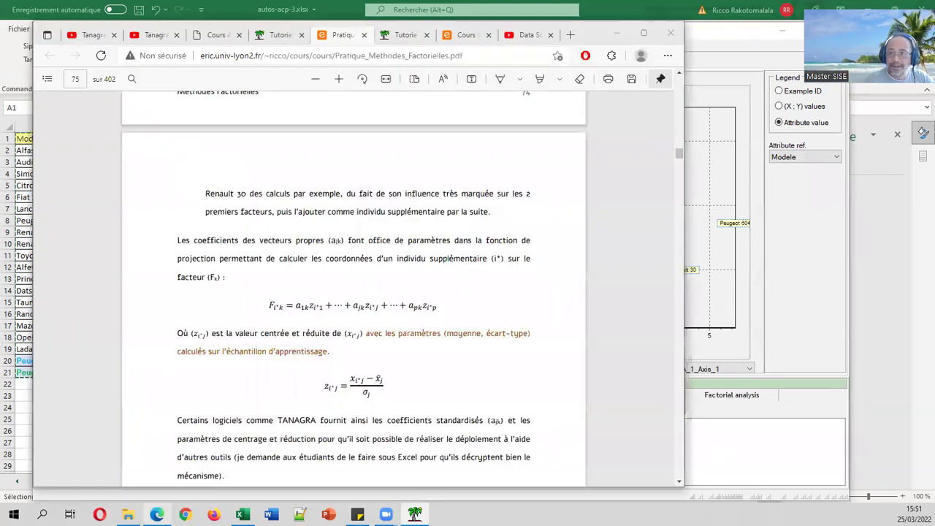
# - Compare the projection and standardization formulas in the Pratique_Methodes_Factorielles PDF in Edge with the Factor Score Coefficients of Principal Component Analysis 1
pyautogui.click(157, 514)
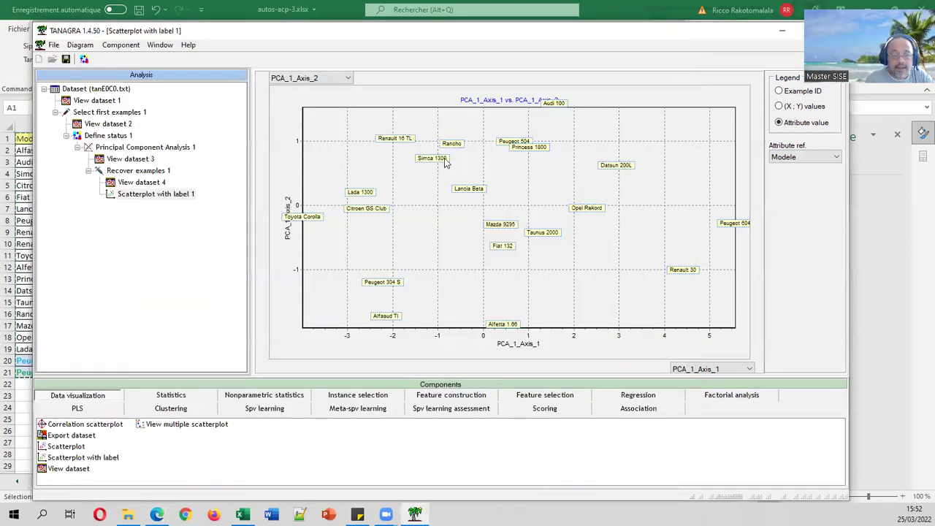
pyautogui.click(741, 256)
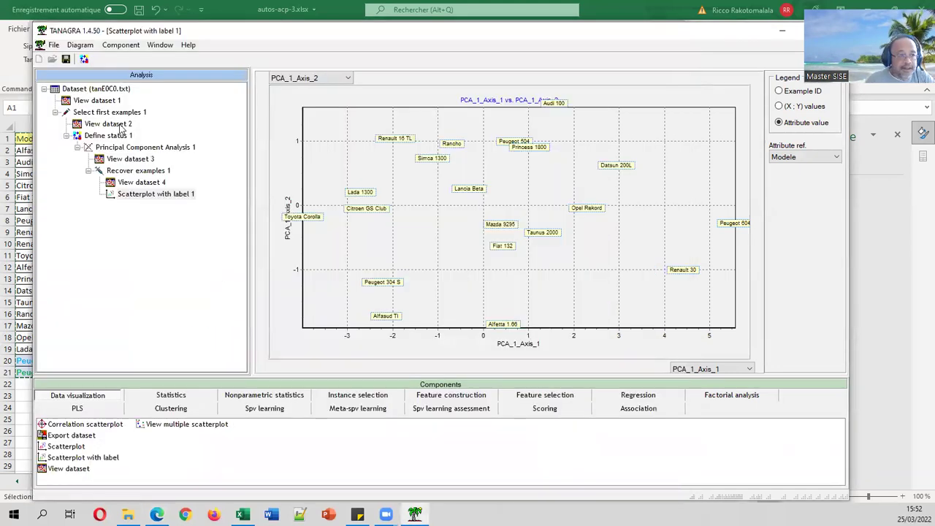
pyautogui.doubleClick(124, 148)
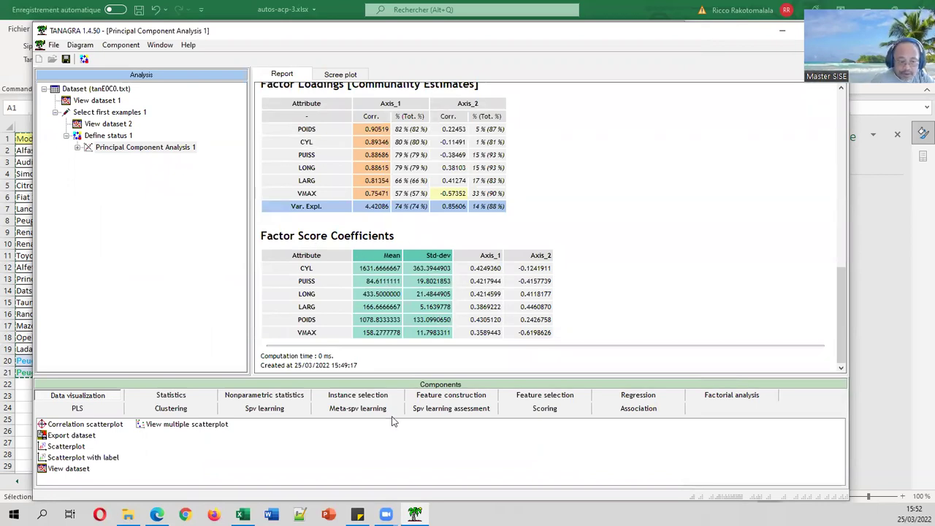
pyautogui.click(156, 515)
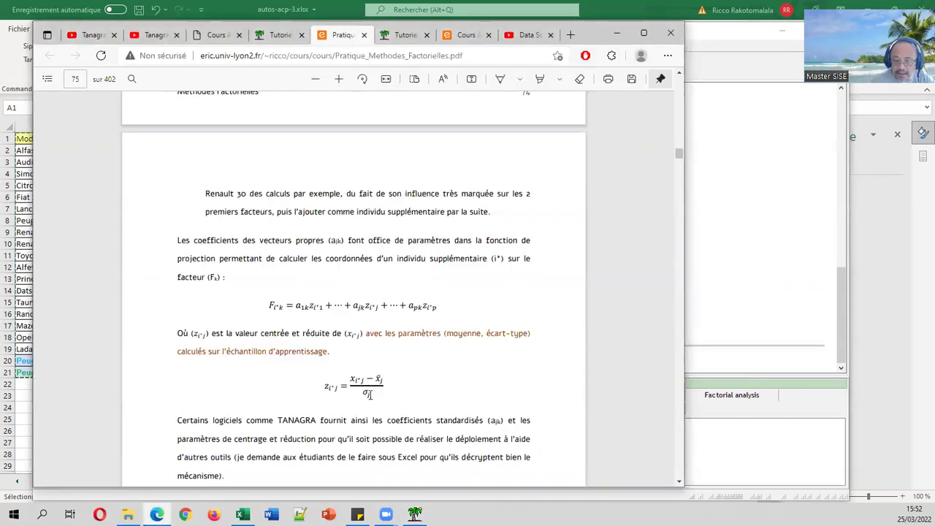
pyautogui.click(737, 277)
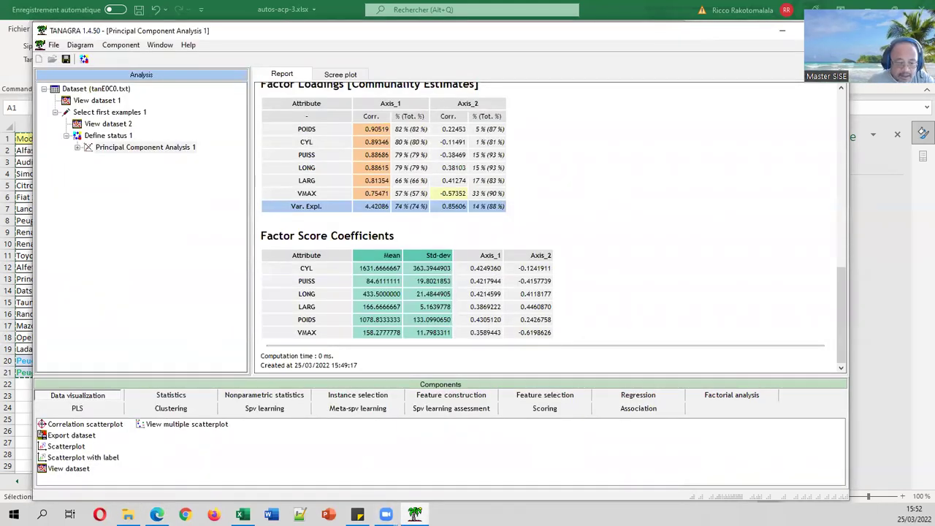
pyautogui.click(156, 514)
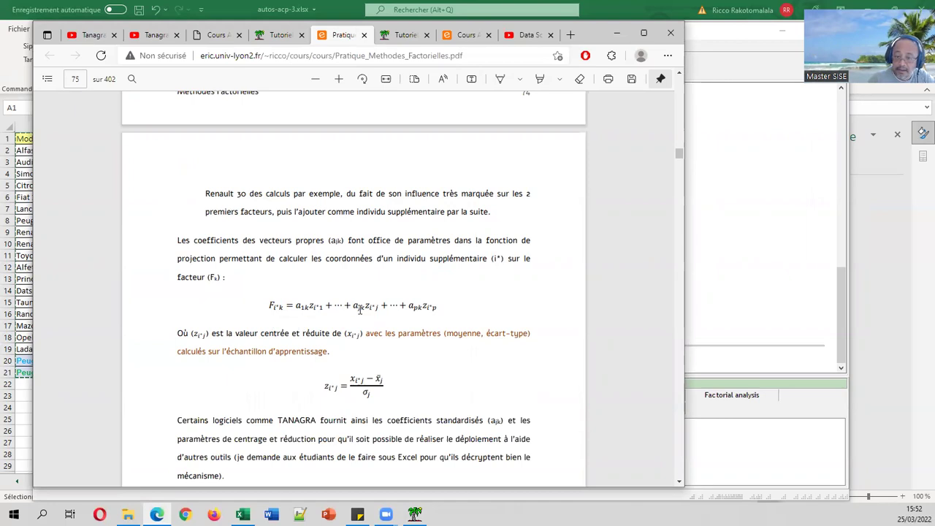
pyautogui.click(746, 194)
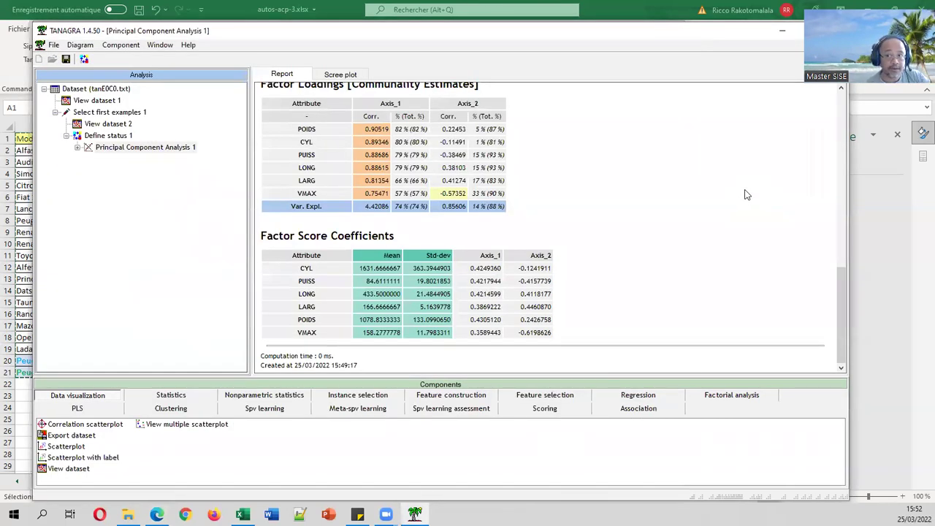
# - Reopen View dataset 4 and widen its Modele column to show the full car names
pyautogui.click(79, 148)
pyautogui.click(143, 184)
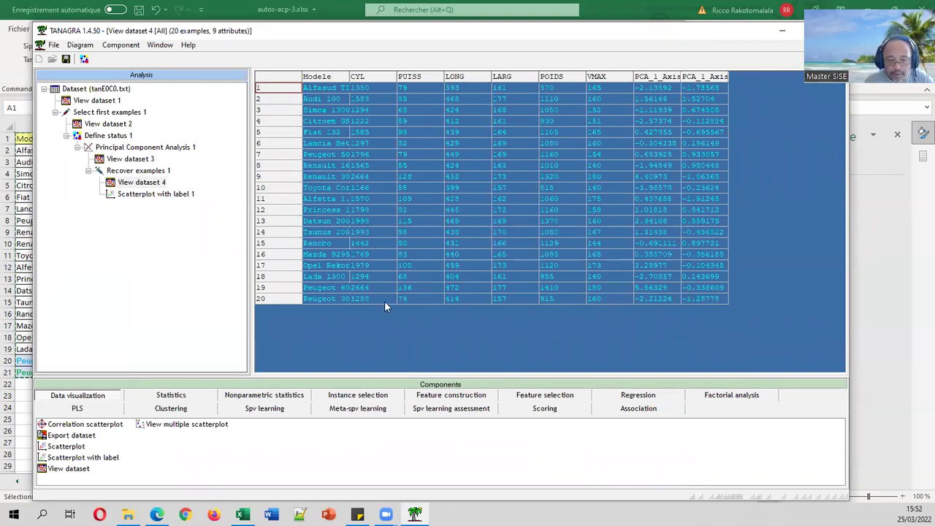
pyautogui.moveTo(348, 76); pyautogui.dragTo(388, 76)
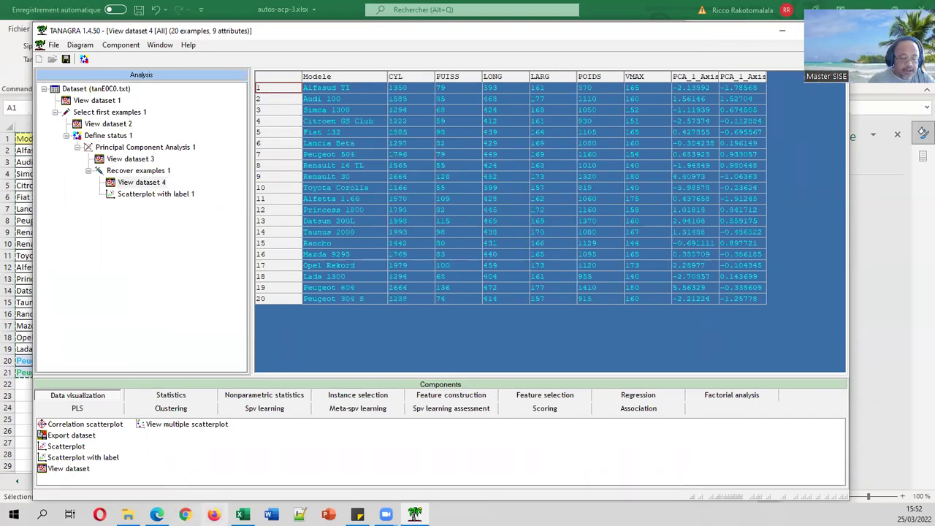
# - Switch to the ACP.pdf slides in Edge and examine the calculations for illustrative individuals on page 38
pyautogui.click(157, 515)
pyautogui.click(465, 38)
pyautogui.scroll(-7, 438, 176)
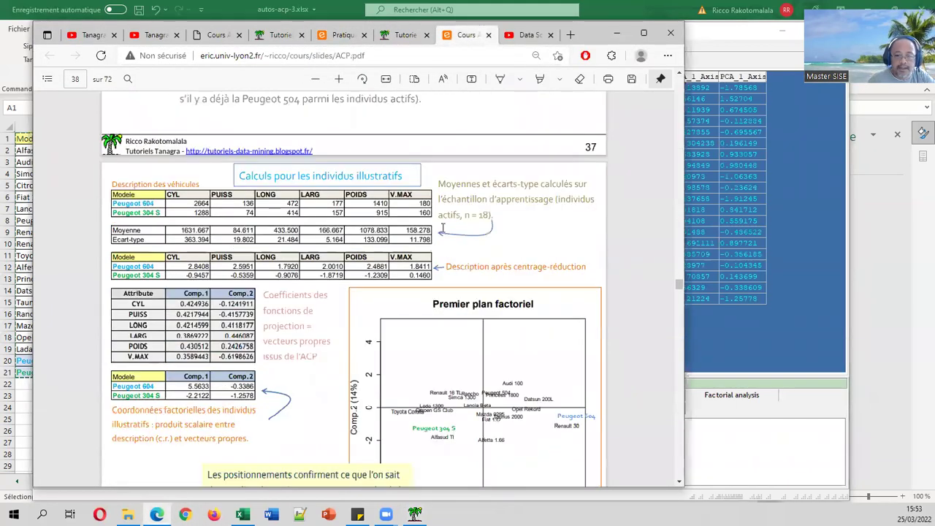
pyautogui.scroll(-2, 442, 228)
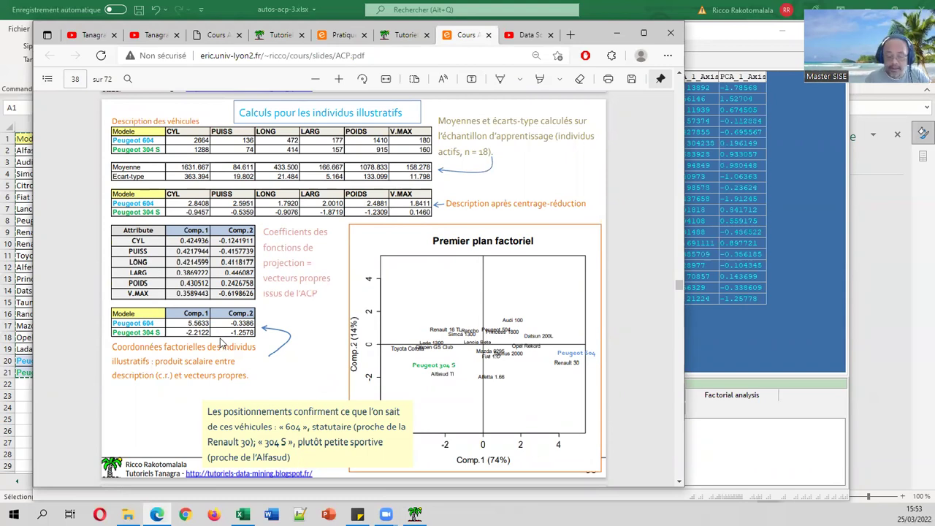
# - Return to TANAGRA, reopen the Principal Component Analysis 1 report, and copy its results
pyautogui.click(787, 259)
pyautogui.doubleClick(100, 149)
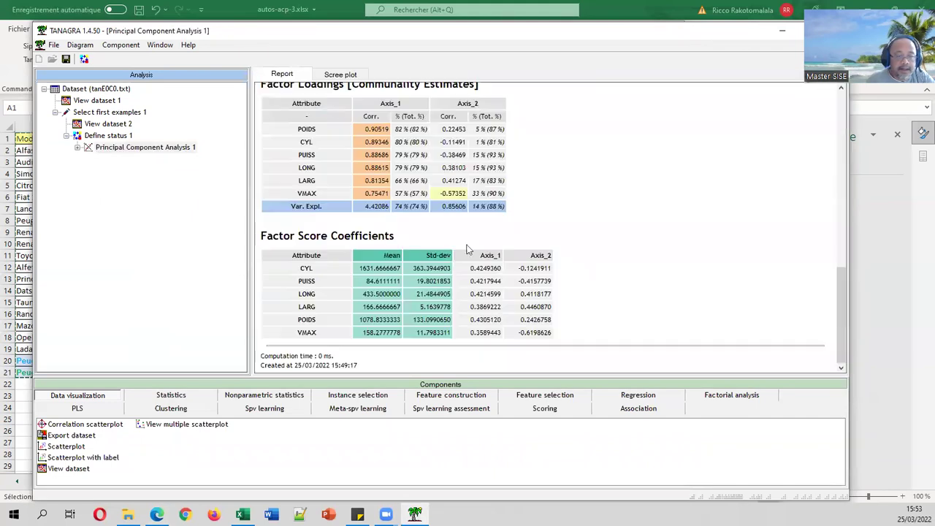
pyautogui.click(132, 47)
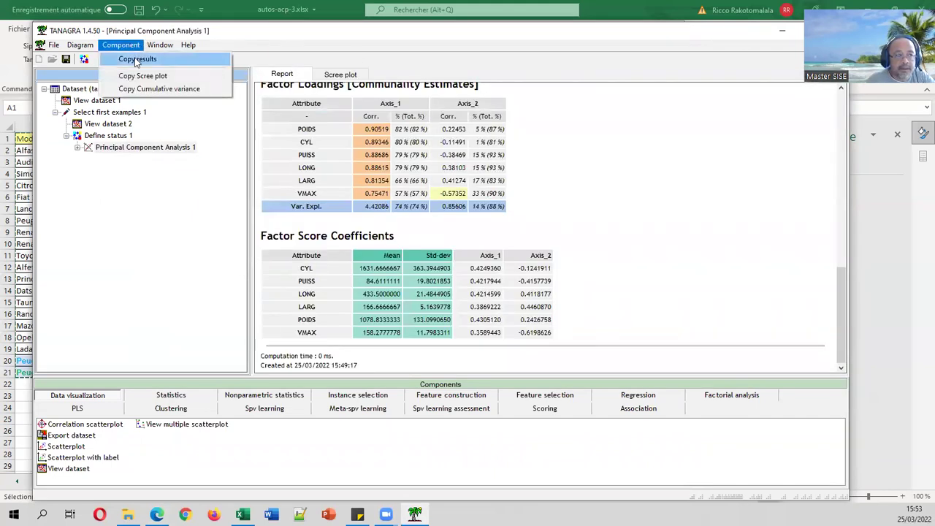
pyautogui.click(135, 58)
# - Switch to Excel and paste the PCA results at cell I1 of the DATA_ACP_IND_SUP sheet
pyautogui.click(242, 514)
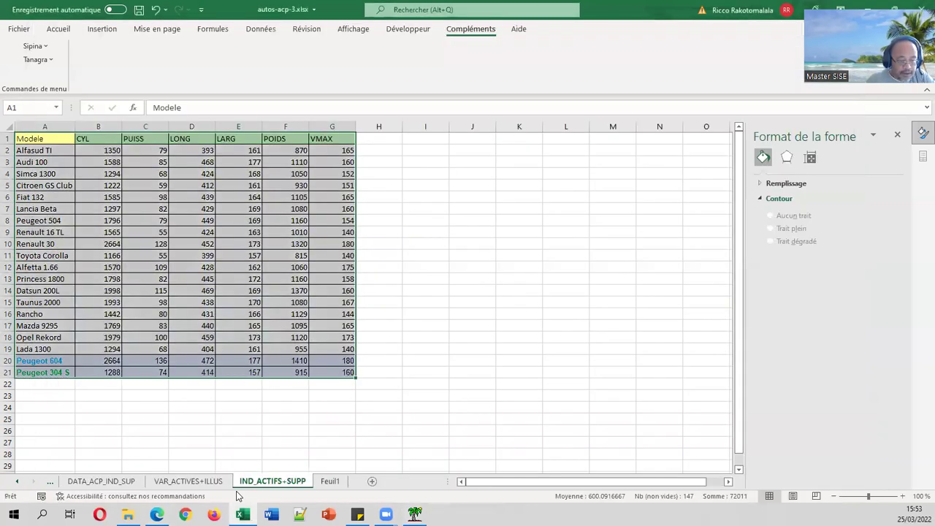
pyautogui.click(100, 480)
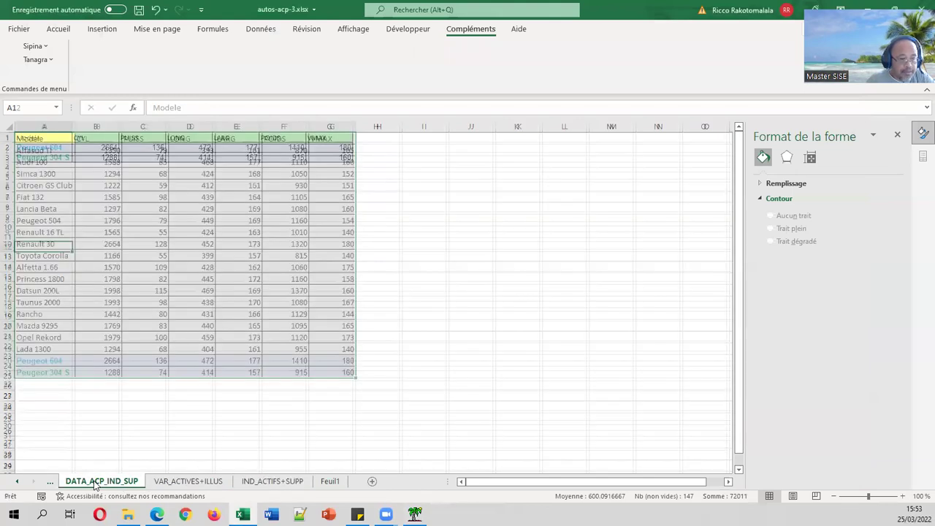
pyautogui.click(405, 173)
pyautogui.click(430, 136)
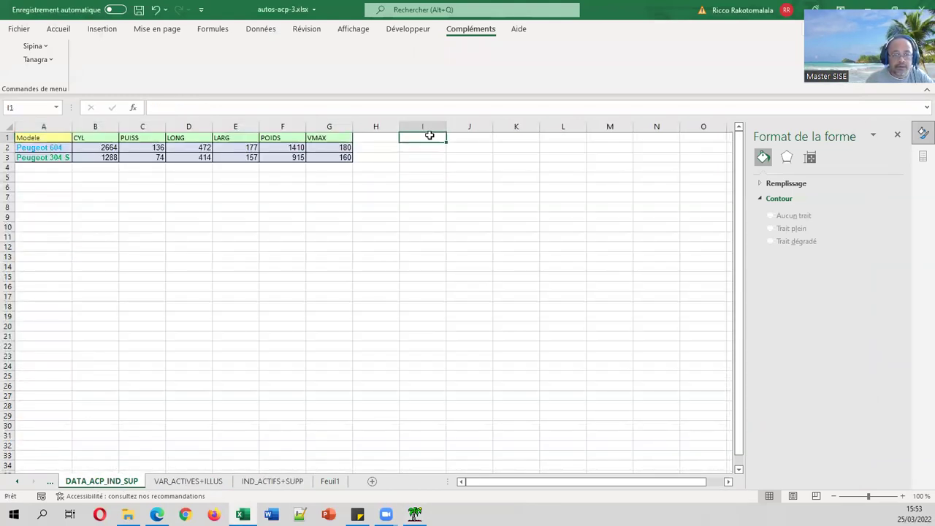
pyautogui.hotkey('ctrl', 'v')
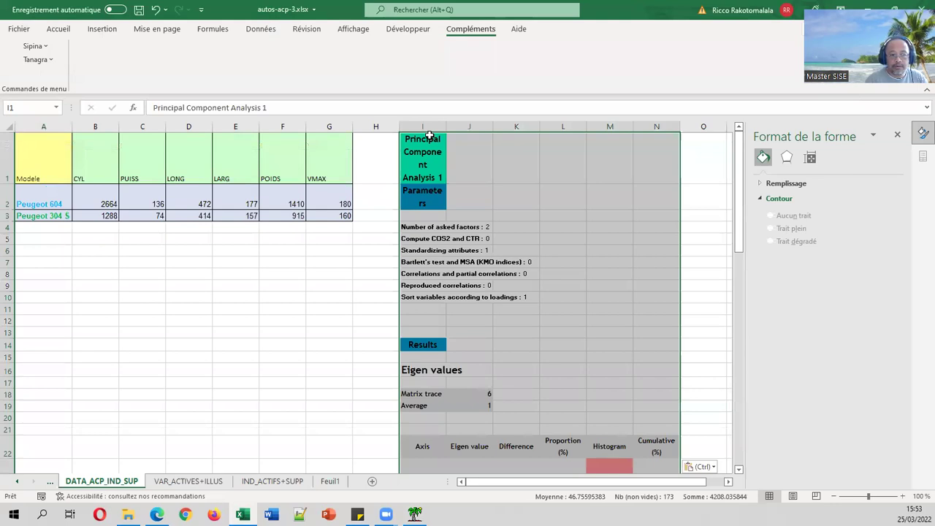
# - Delete the pasted cells I1:N64 above the Factor Score Coefficients, shifting the remaining cells up
pyautogui.scroll(-10, 456, 217)
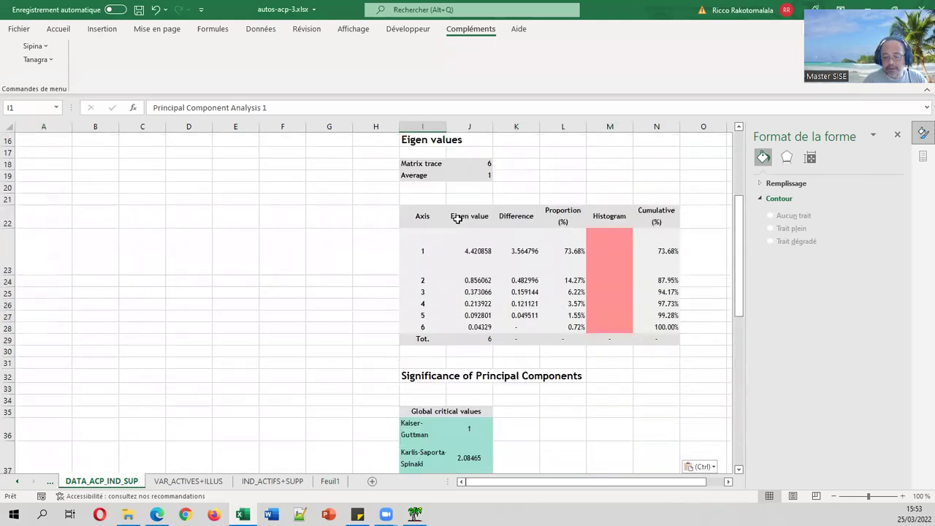
pyautogui.scroll(-7, 457, 219)
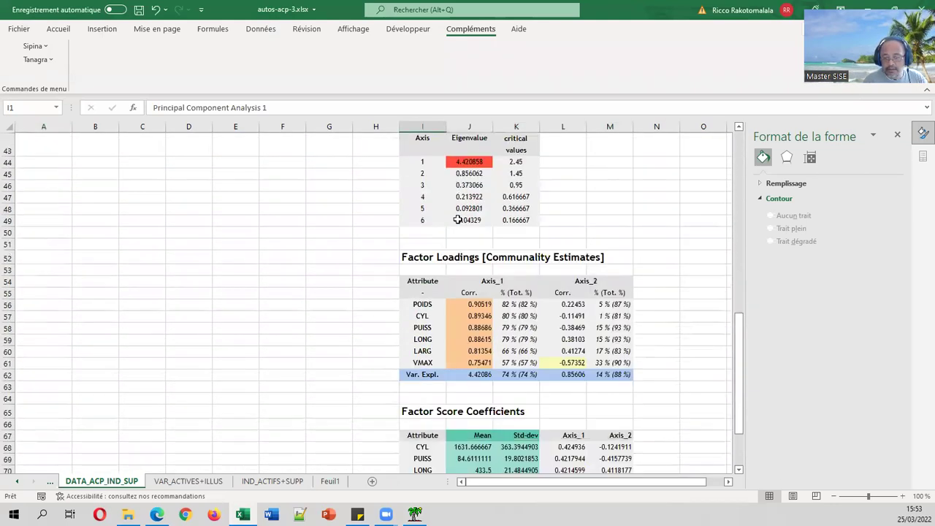
pyautogui.moveTo(653, 282); pyautogui.dragTo(426, 180)
pyautogui.rightClick(434, 155)
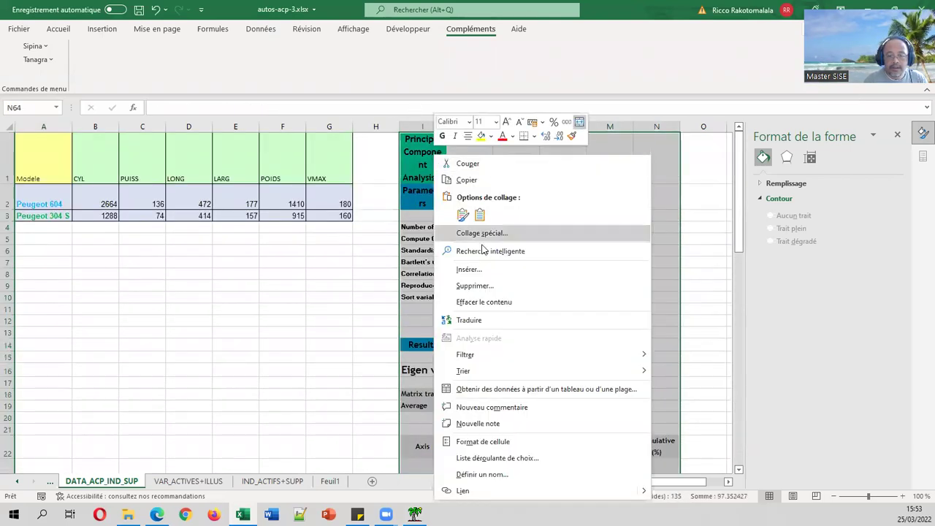
pyautogui.click(475, 285)
pyautogui.click(424, 295)
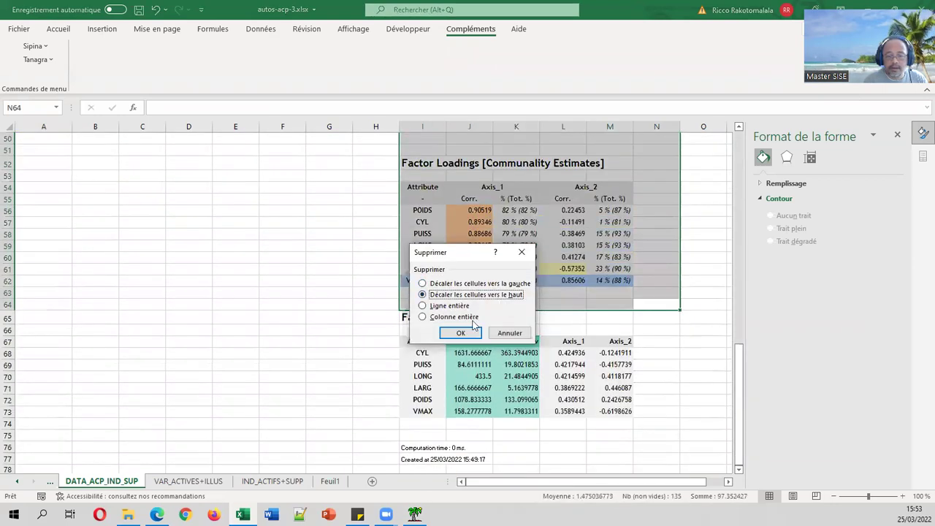
pyautogui.click(460, 331)
pyautogui.click(451, 273)
pyautogui.scroll(15, 451, 271)
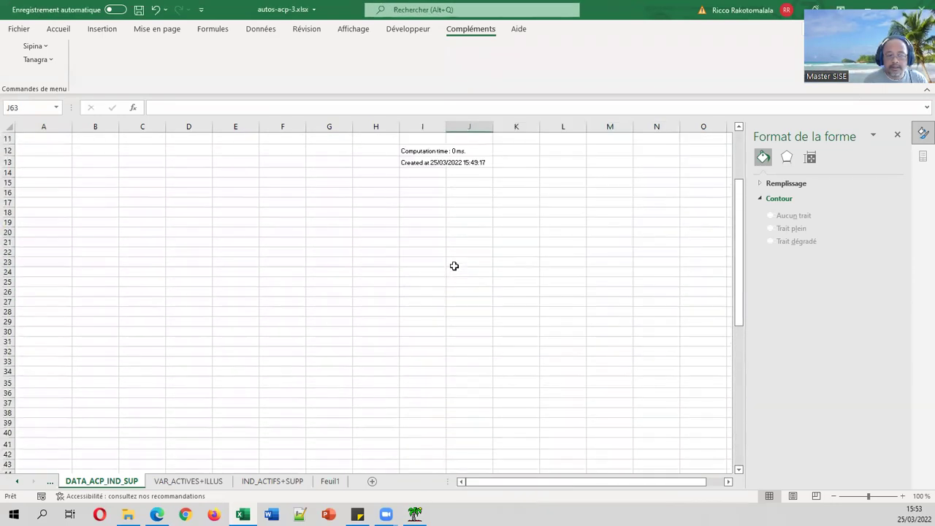
# - Clear the computation time and creation date lines in cells I12:I13
pyautogui.click(441, 269)
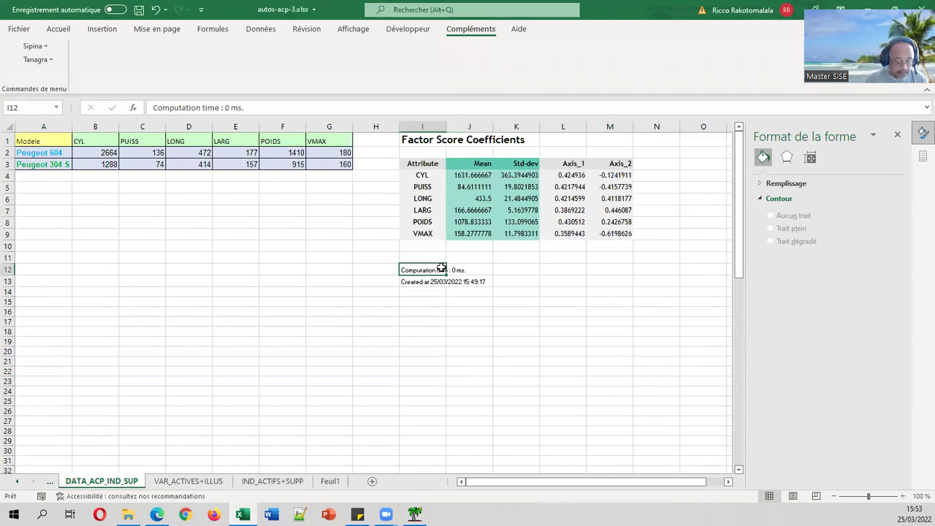
pyautogui.hotkey('shift', 'Down')
pyautogui.press('Delete')
pyautogui.click(507, 198)
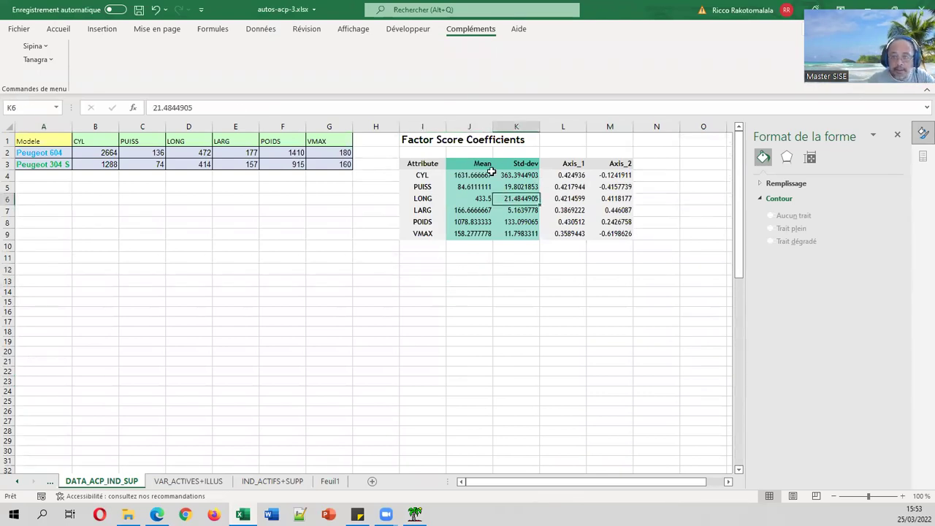
# - Copy the Mean and Std-dev columns J3:K9 and paste them transposed at cell A5, below the Peugeot data
pyautogui.moveTo(478, 163); pyautogui.dragTo(507, 231)
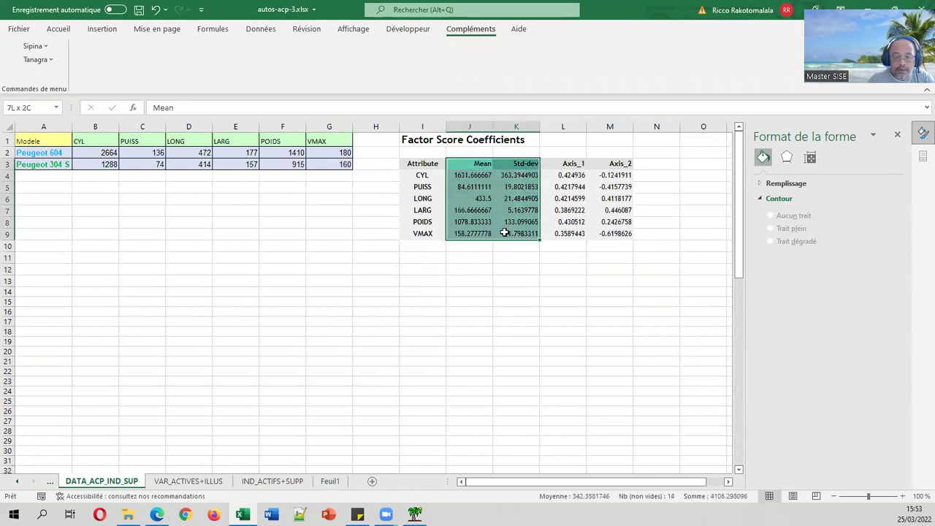
pyautogui.rightClick(506, 236)
pyautogui.click(538, 180)
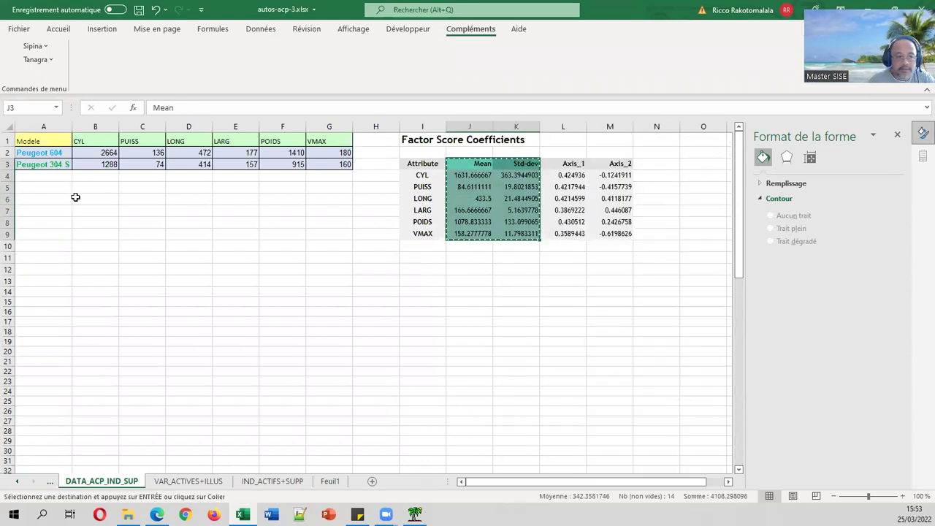
pyautogui.click(58, 189)
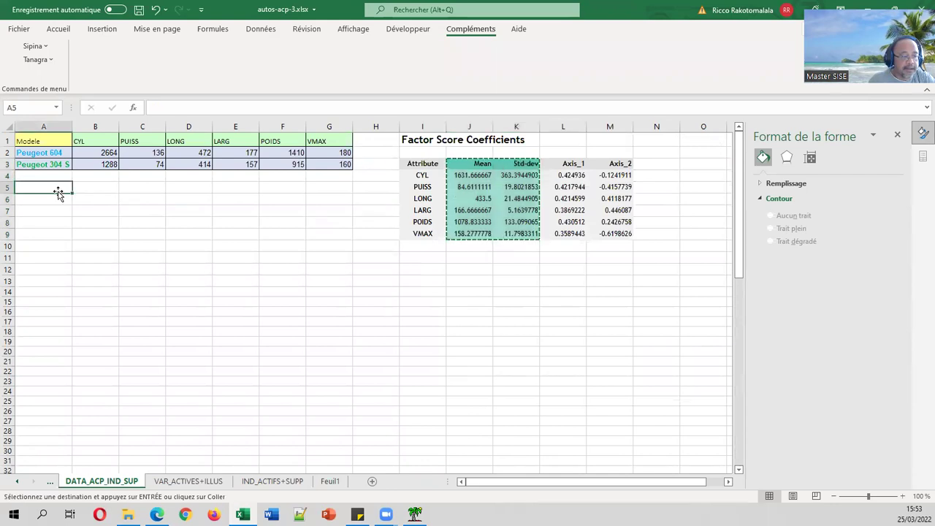
pyautogui.click(59, 28)
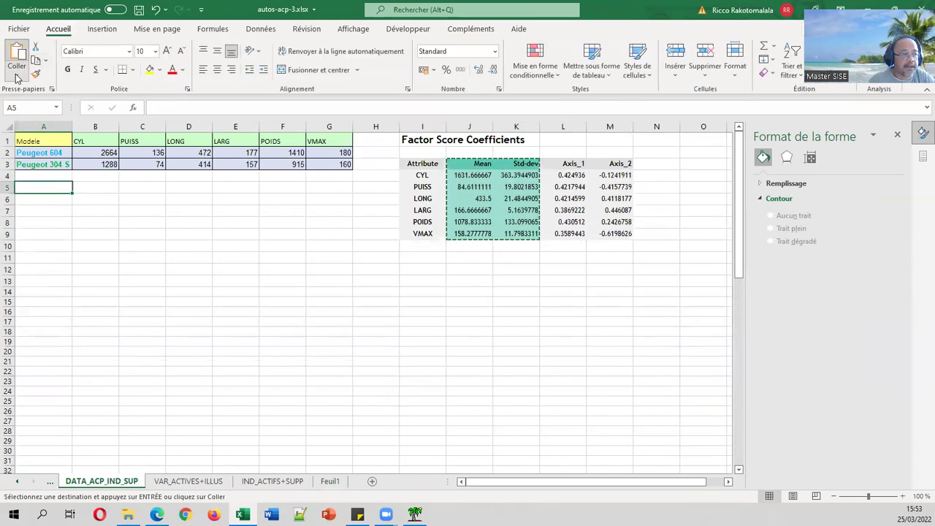
pyautogui.click(16, 71)
pyautogui.click(52, 215)
pyautogui.click(657, 364)
pyautogui.click(730, 385)
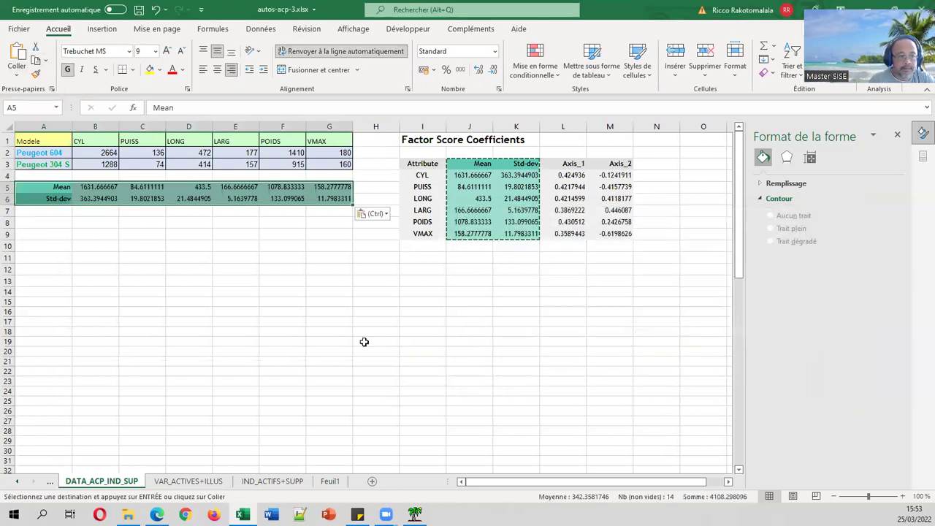
# - Copy the two Peugeot model names in A2:A3 to A8, below the Mean and Std-dev rows
pyautogui.click(233, 291)
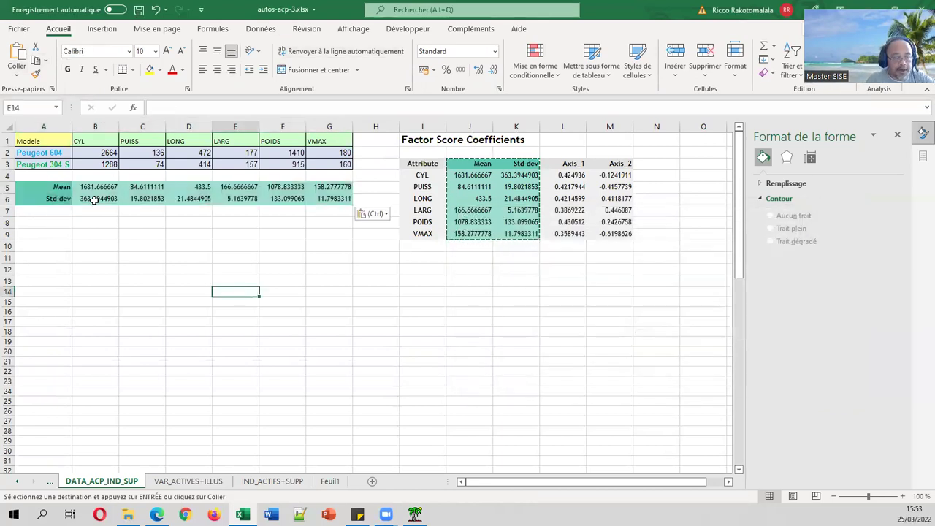
pyautogui.moveTo(52, 154); pyautogui.dragTo(54, 166)
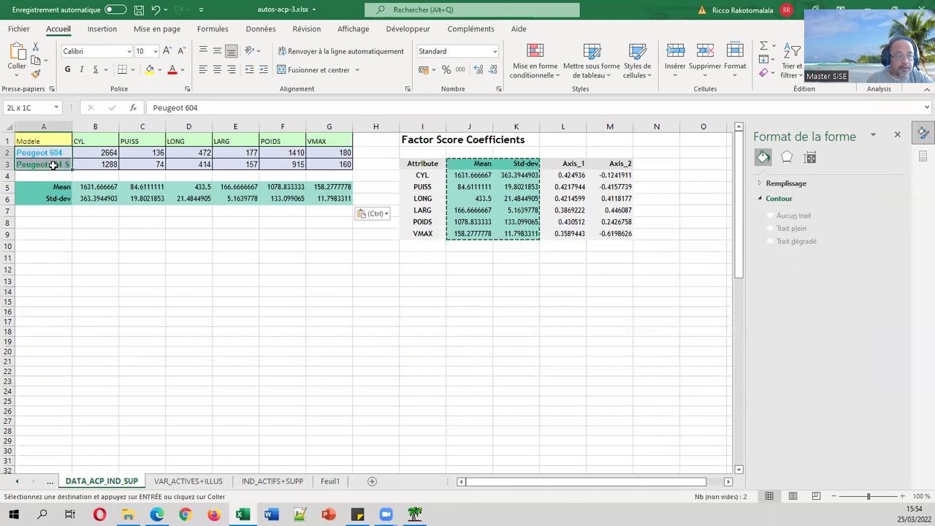
pyautogui.hotkey('ctrl', 'c')
pyautogui.click(45, 220)
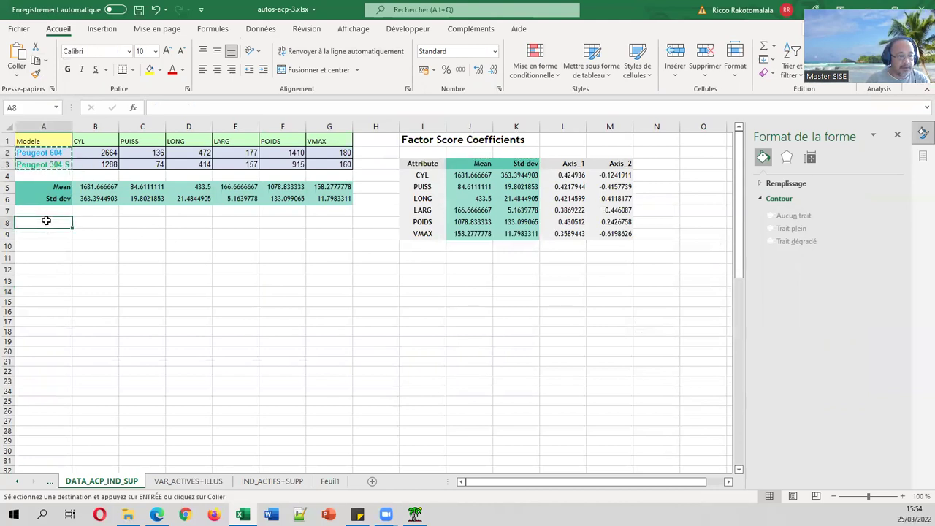
pyautogui.press('Return')
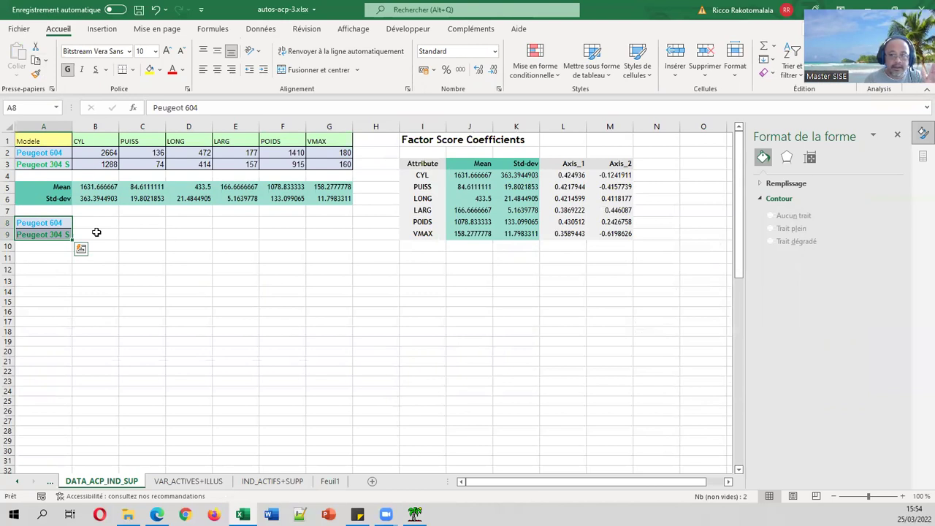
# - Switch to Edge, show Pratique_Methodes_Factorielles.pdf at the supplementary-individual formulas, and move the window clear of the Peugeot data
pyautogui.click(156, 514)
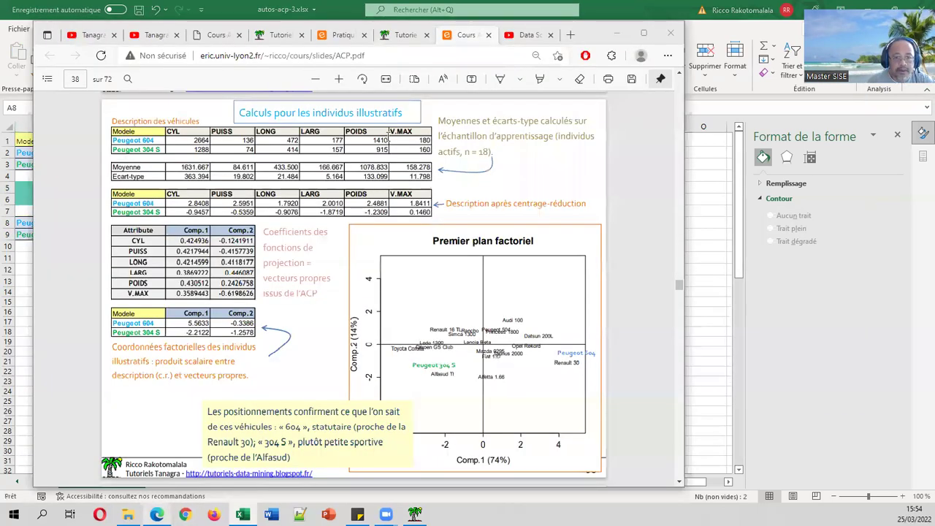
pyautogui.click(332, 36)
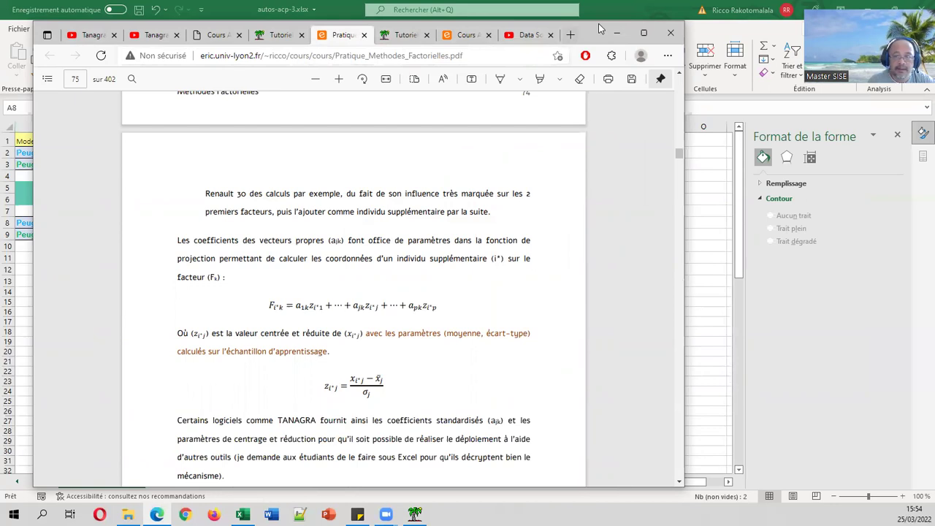
pyautogui.moveTo(598, 23); pyautogui.dragTo(854, 167)
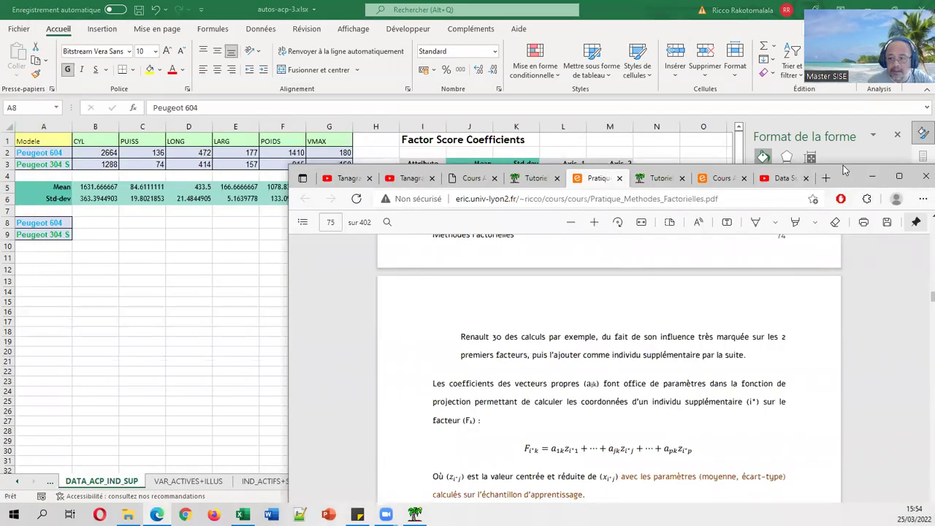
pyautogui.moveTo(844, 170); pyautogui.dragTo(843, 107)
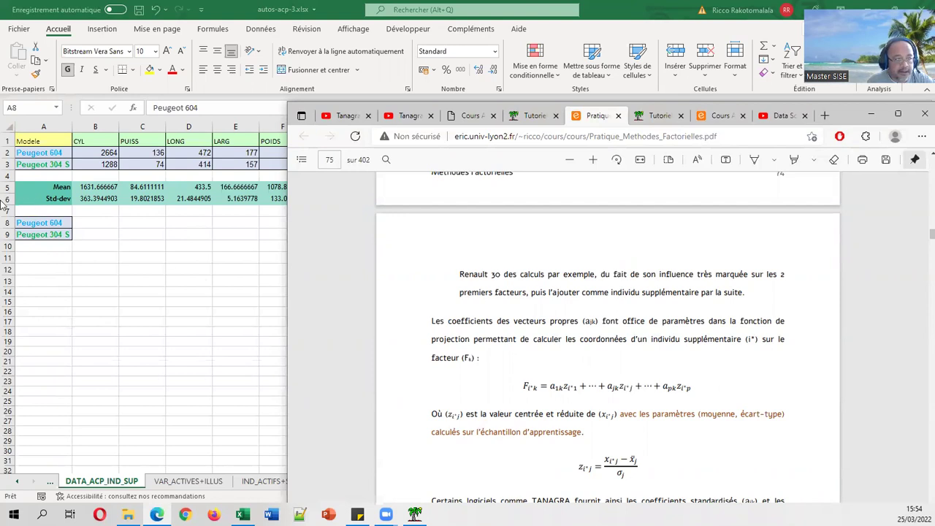
# - Back in Excel, enter =(B2-B$5)/B$6 in B8 to standardize the Peugeot 604's CYL value
pyautogui.click(95, 228)
pyautogui.click(97, 225)
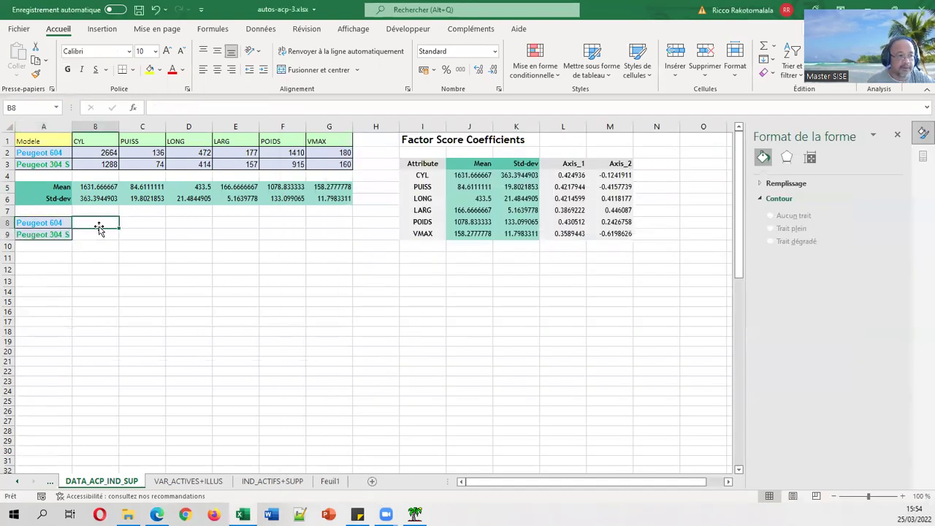
pyautogui.write('=(')
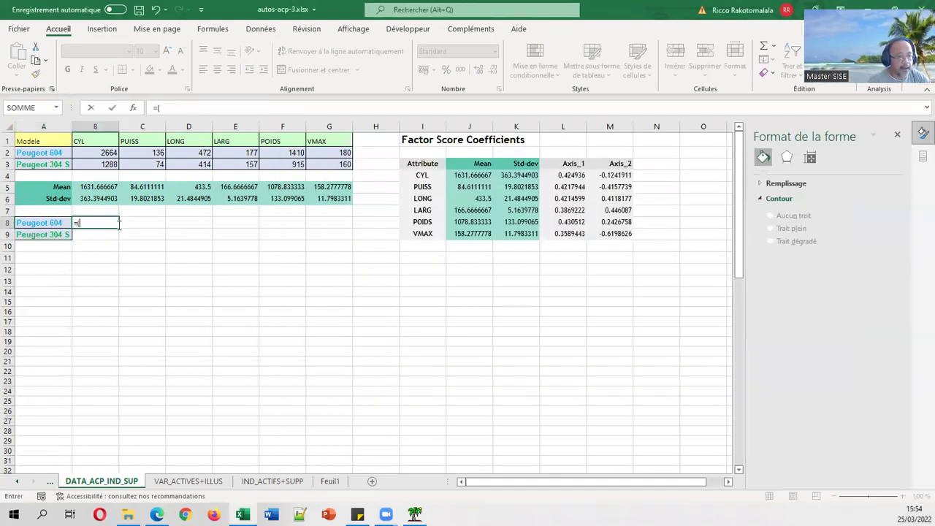
pyautogui.click(105, 152)
pyautogui.write('-')
pyautogui.click(106, 186)
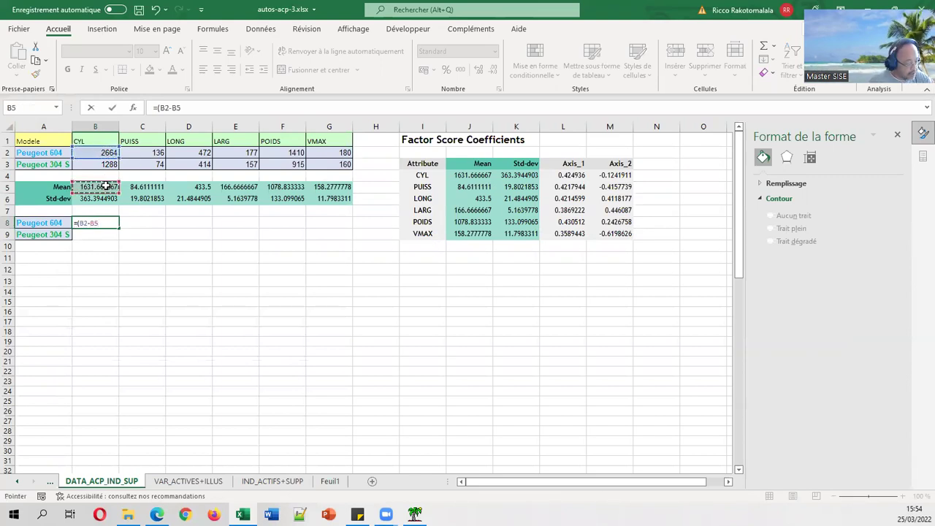
pyautogui.press('F4')
pyautogui.press('F4')
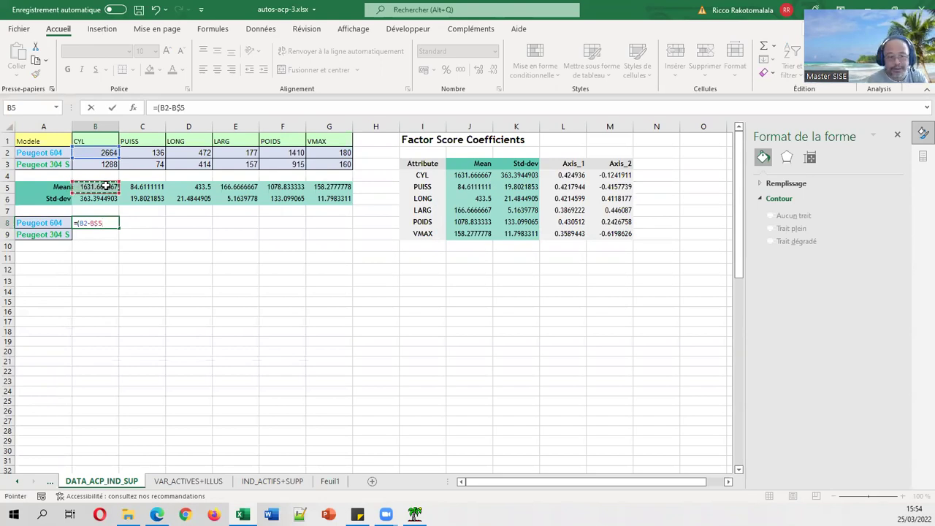
pyautogui.write(')/')
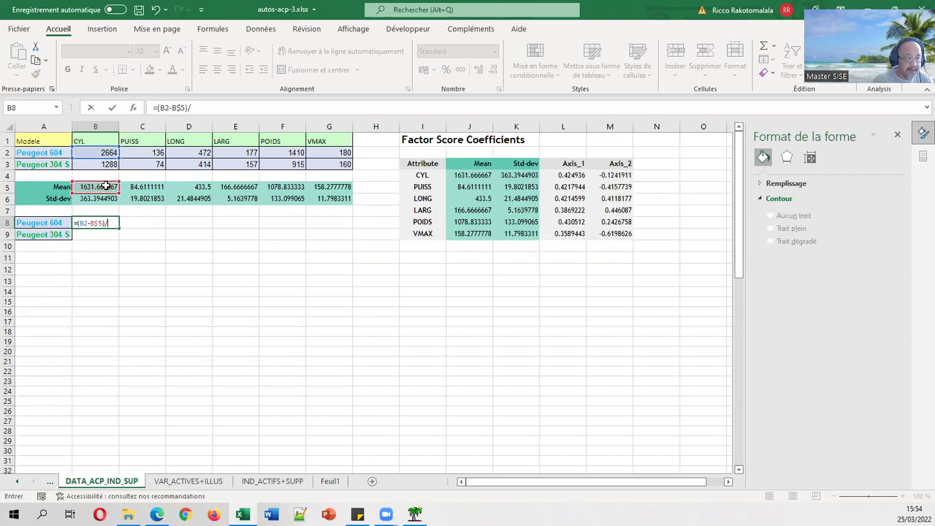
pyautogui.click(108, 197)
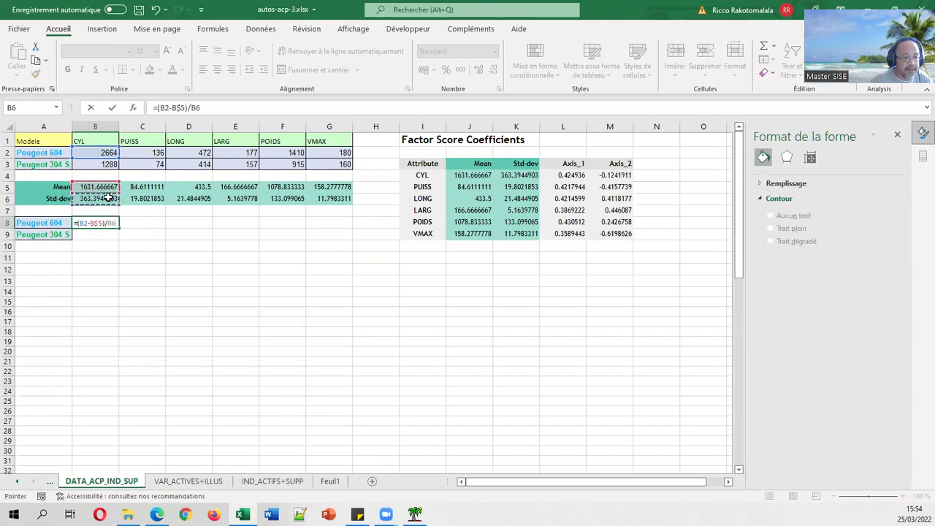
pyautogui.press('F4')
pyautogui.press('F4')
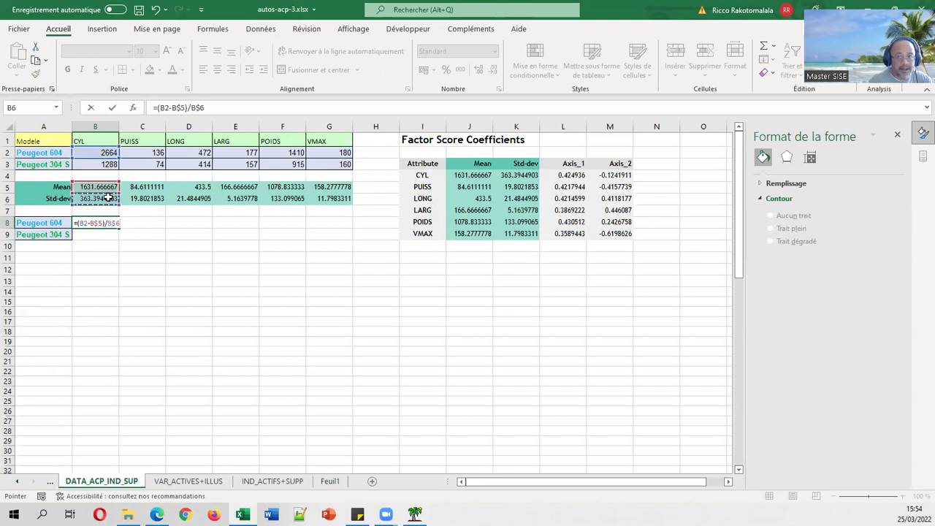
pyautogui.press('Return')
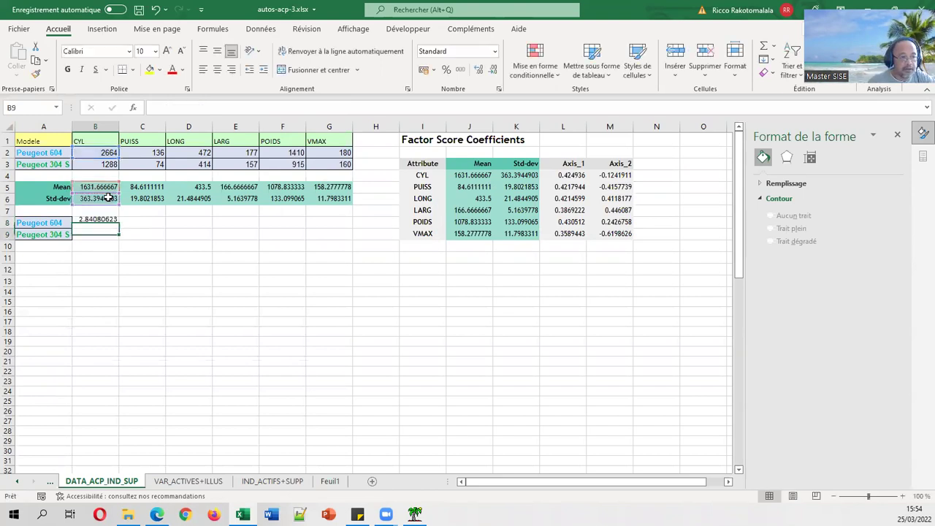
# - Fill the standardization formula from B8 across B8:G9 and check the copied formula in G9
pyautogui.click(111, 222)
pyautogui.moveTo(120, 227); pyautogui.dragTo(355, 235)
pyautogui.click(231, 259)
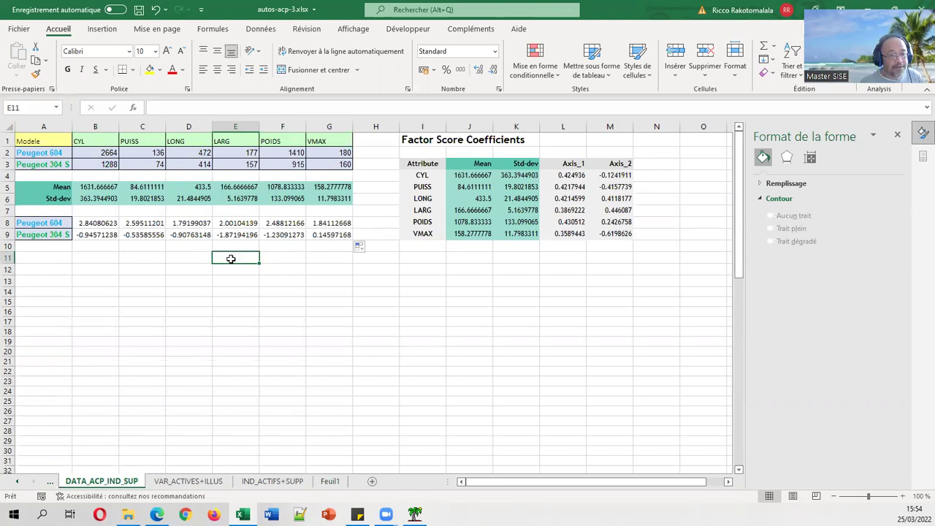
pyautogui.doubleClick(339, 232)
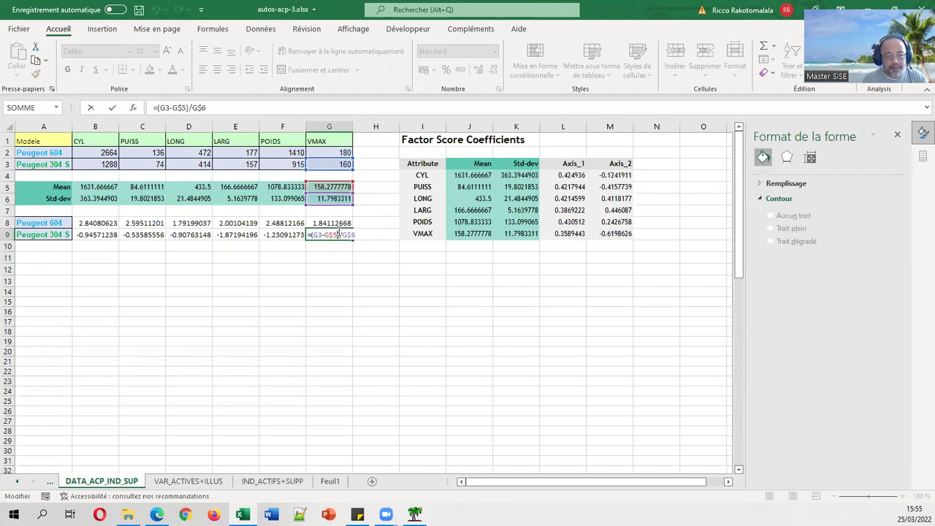
pyautogui.press('Escape')
pyautogui.click(322, 286)
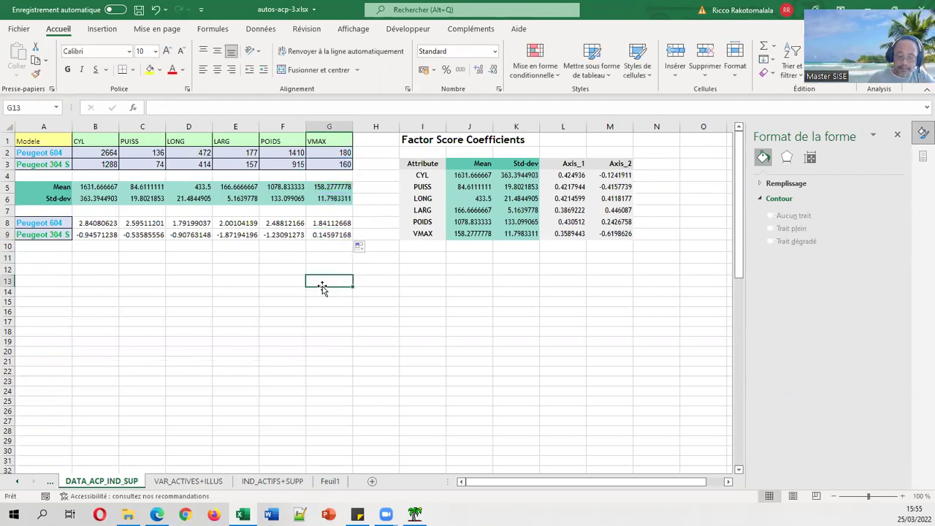
# - Review the projection formula in the Edge PDF, then the Axis_1 and Axis_2 coefficients in Excel's L4:M9
pyautogui.click(157, 514)
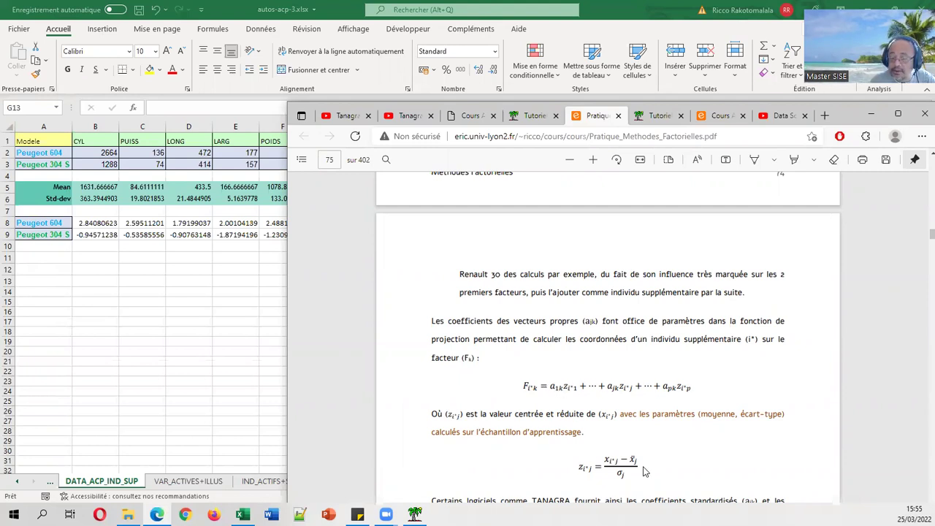
pyautogui.hotkey('alt', 'Tab')
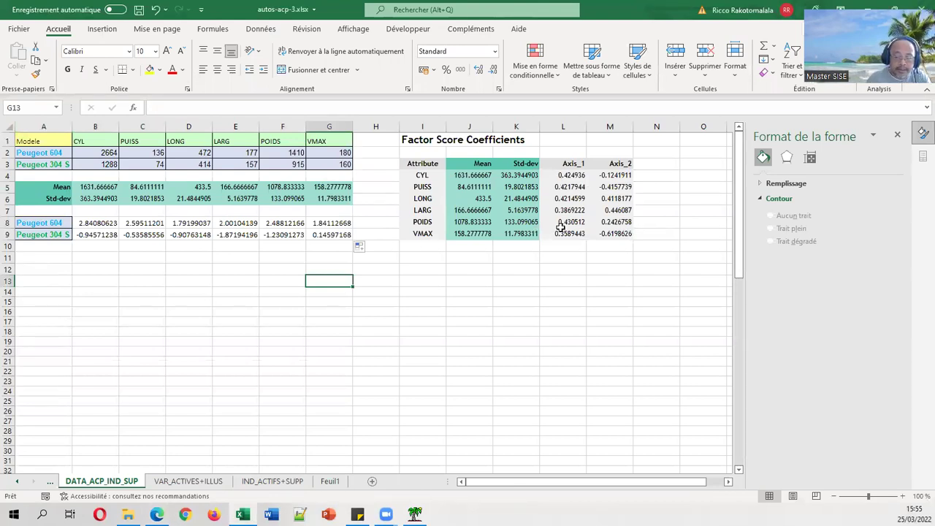
pyautogui.moveTo(565, 175); pyautogui.dragTo(569, 234)
pyautogui.moveTo(604, 175); pyautogui.dragTo(606, 234)
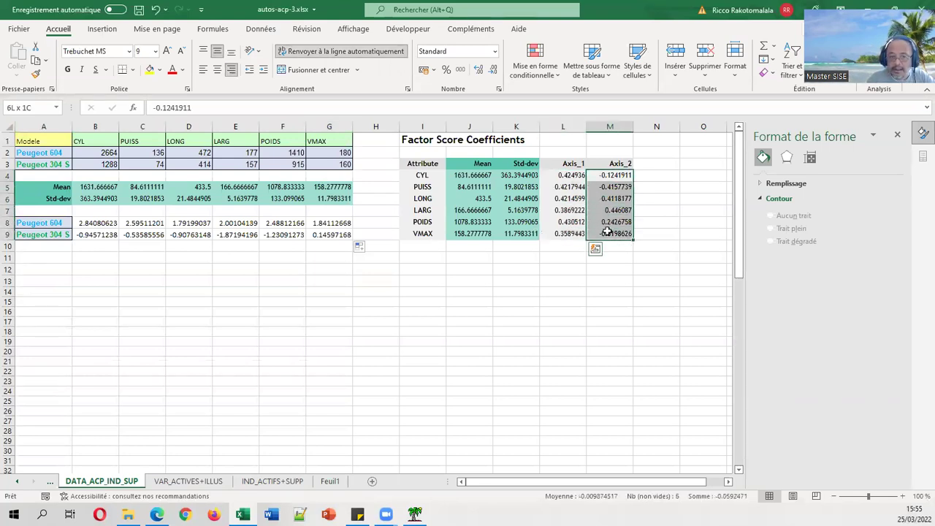
pyautogui.click(541, 272)
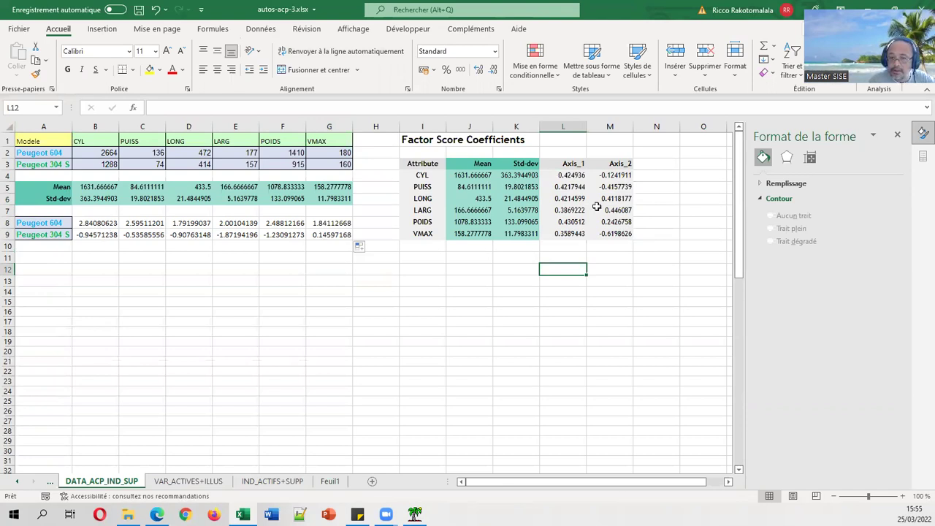
# - Copy the Peugeot names in A8:A9 to A12, below the standardized values
pyautogui.moveTo(41, 223); pyautogui.dragTo(43, 234)
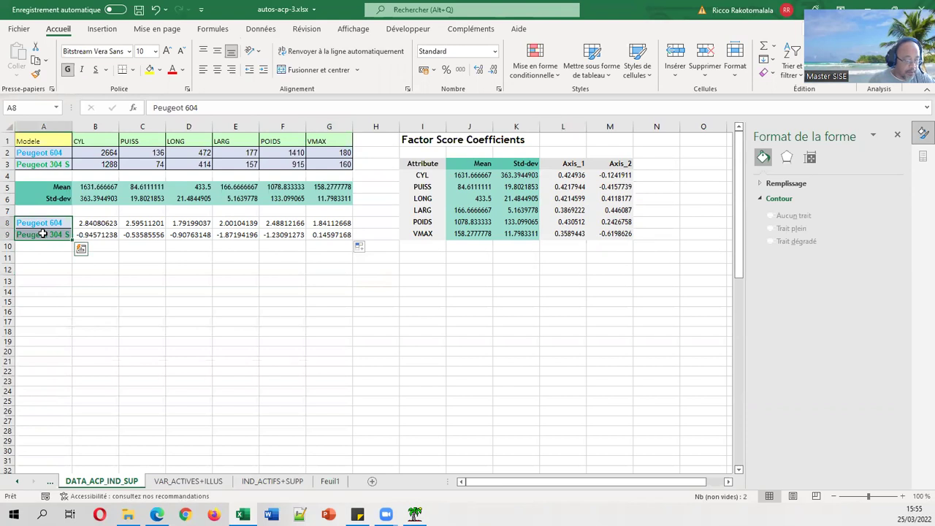
pyautogui.hotkey('ctrl', 'c')
pyautogui.click(51, 272)
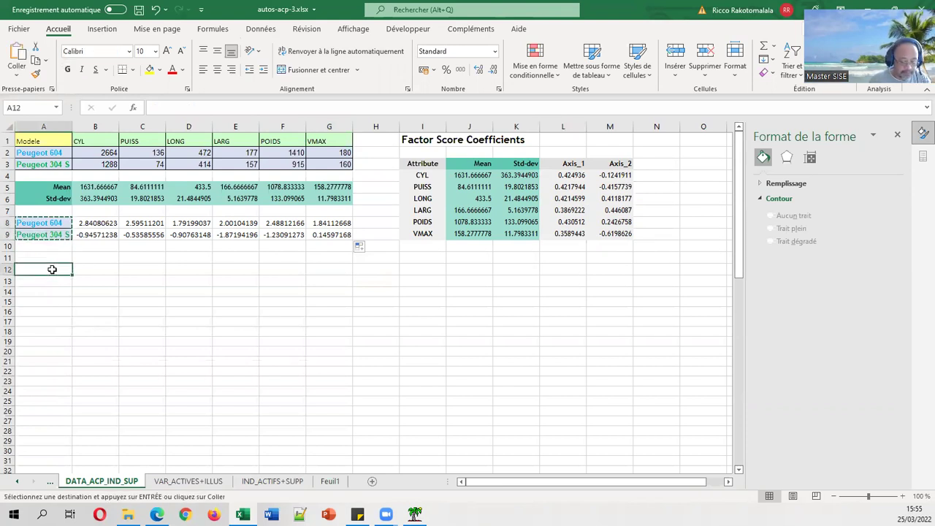
pyautogui.hotkey('ctrl', 'v')
# - Copy the Axis_1 and Axis_2 headers in L3:M3 to B11 as headings for the coordinates table
pyautogui.moveTo(570, 165); pyautogui.dragTo(611, 165)
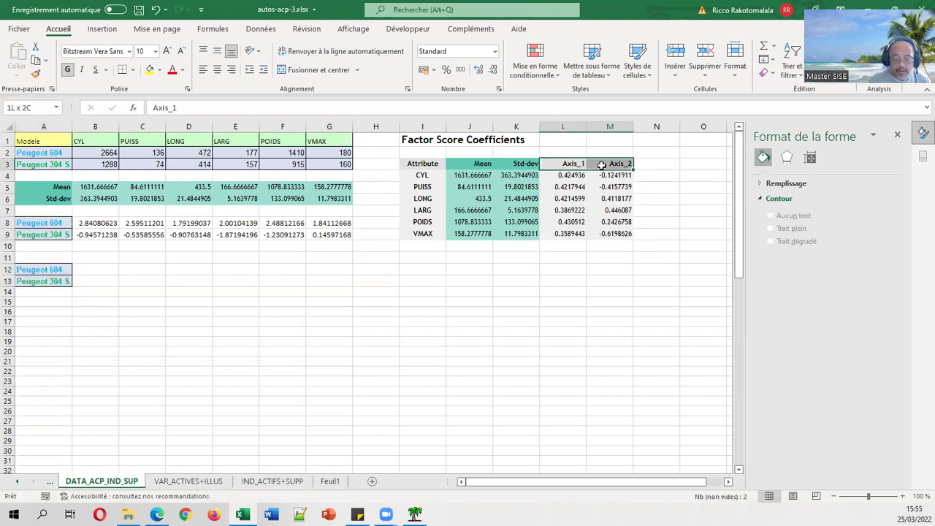
pyautogui.hotkey('ctrl', 'c')
pyautogui.click(89, 260)
pyautogui.hotkey('ctrl', 'v')
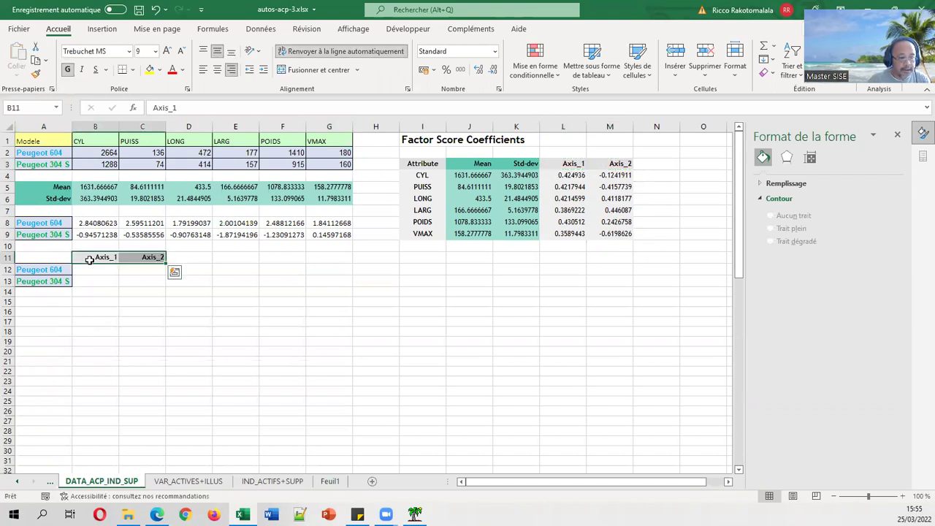
pyautogui.press('Escape')
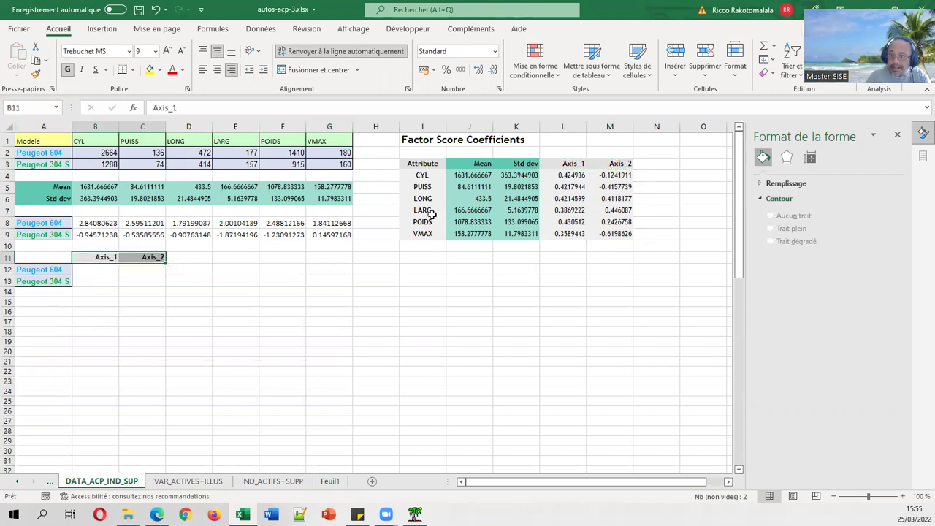
pyautogui.hotkey('ctrl', 'v')
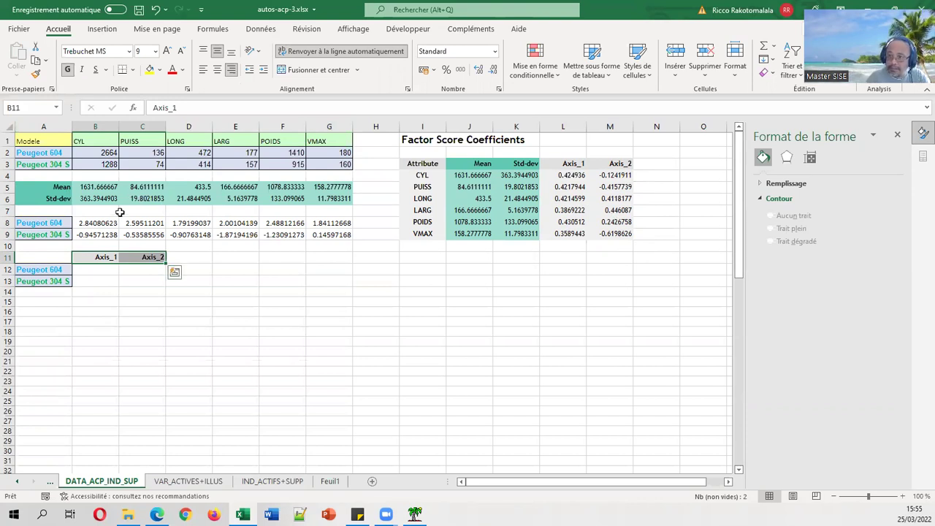
# - Compute the factor coordinates in B12:C13 with the array formula =PRODUITMAT(B8:G9;L4:M9)
pyautogui.click(93, 270)
pyautogui.keyDown('shift'); pyautogui.click(128, 276); pyautogui.keyUp('shift')
pyautogui.write('=')
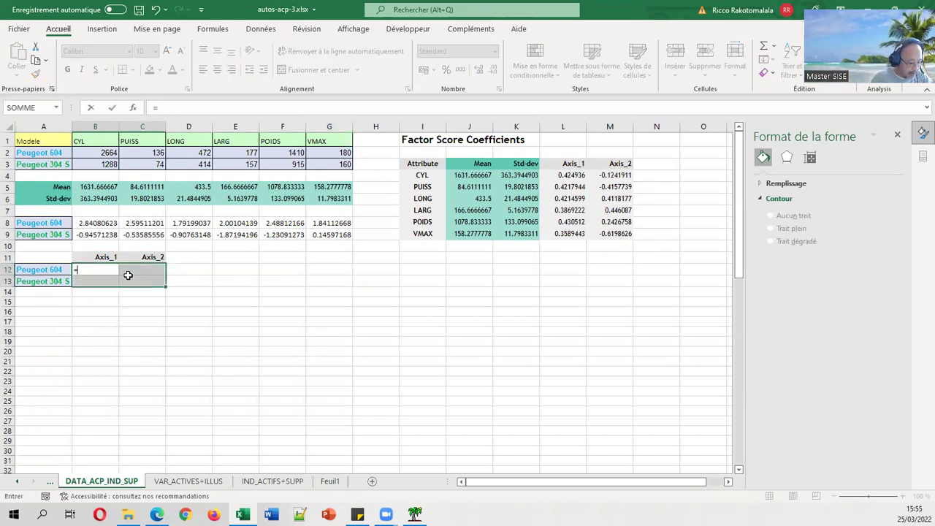
pyautogui.write('produitmat(')
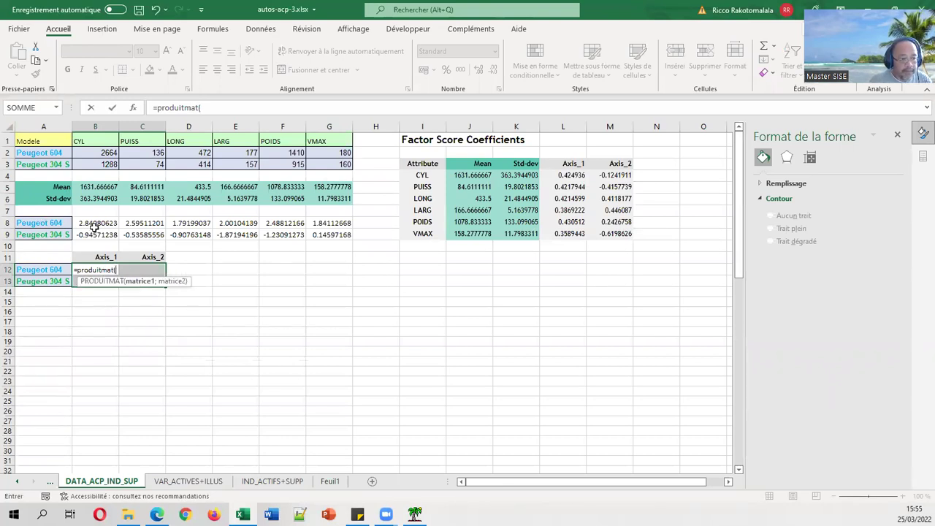
pyautogui.moveTo(95, 225); pyautogui.dragTo(331, 230)
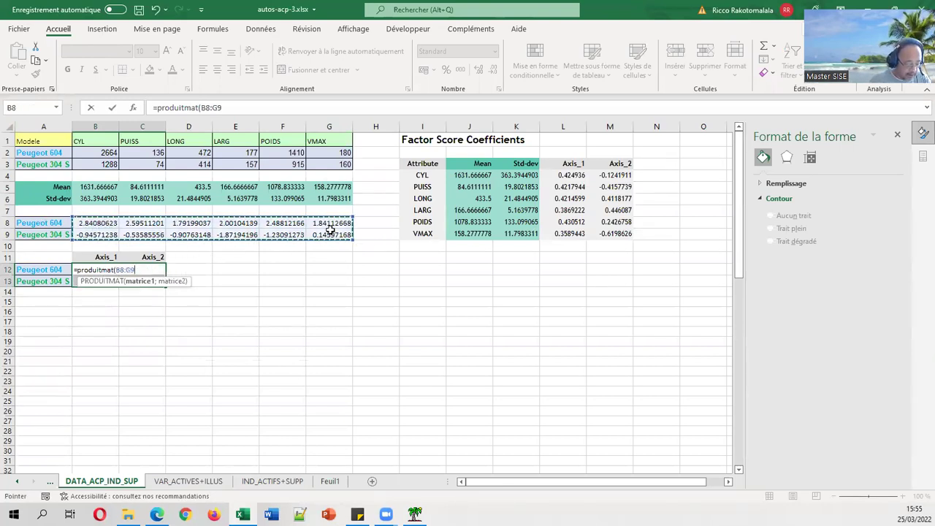
pyautogui.write(';')
pyautogui.moveTo(585, 180); pyautogui.dragTo(612, 231)
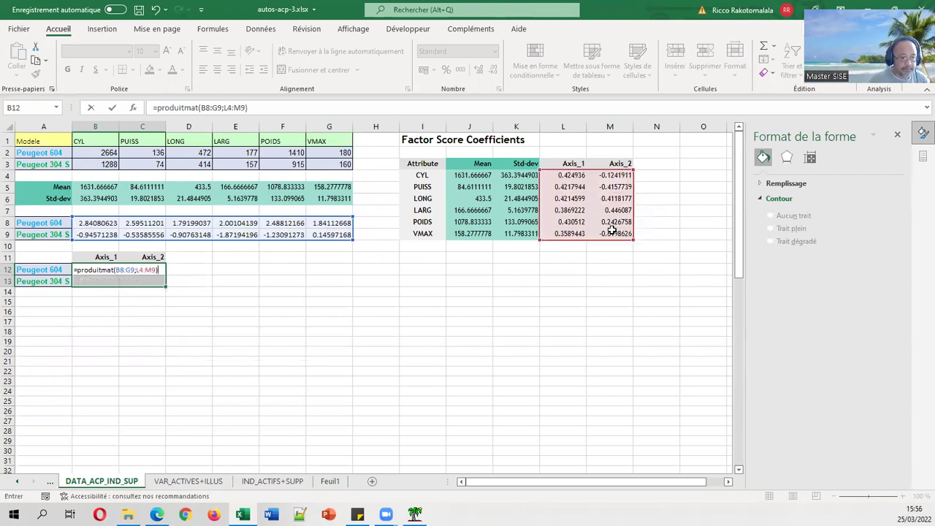
pyautogui.hotkey('ctrl', 'shift', 'Return')
pyautogui.click(285, 279)
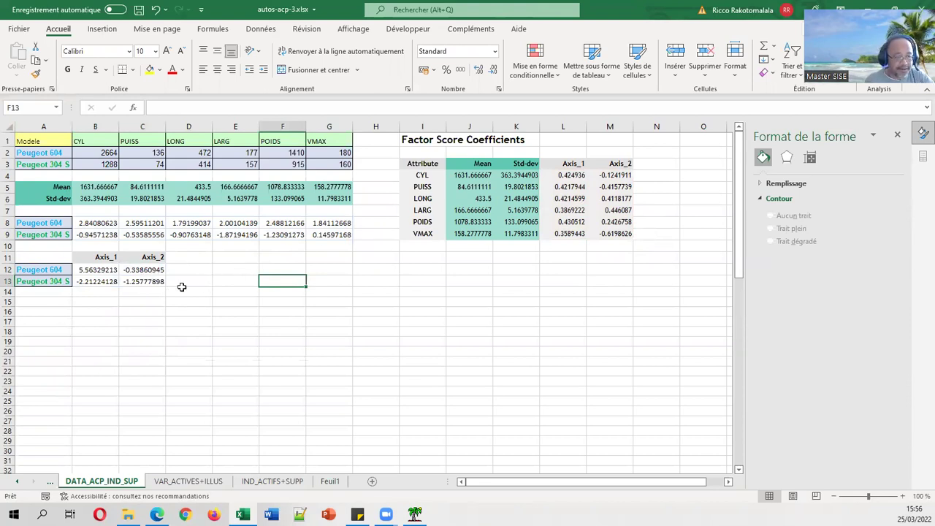
# - Review the ACP.pdf slide "Calculs pour les individus illustratifs" in Edge, comparing the Peugeot coordinates and factor map, then return to Excel
pyautogui.click(156, 514)
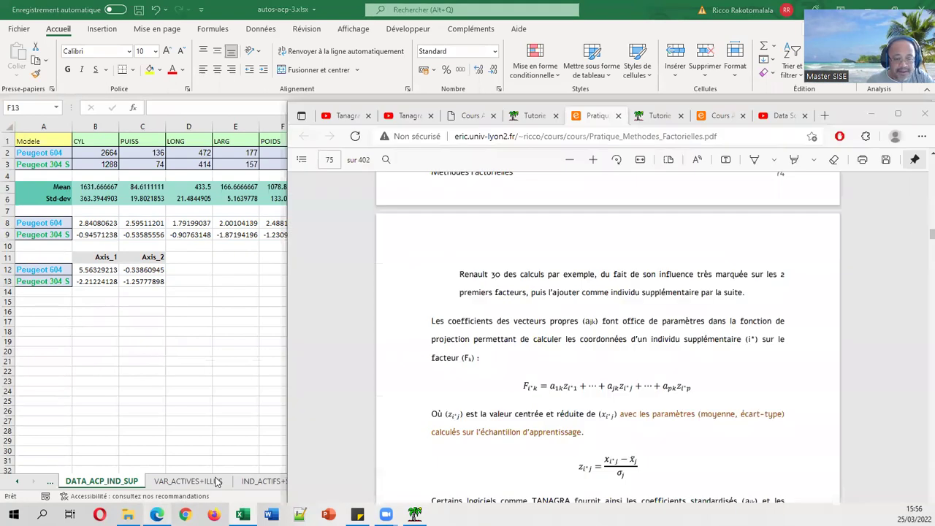
pyautogui.click(722, 117)
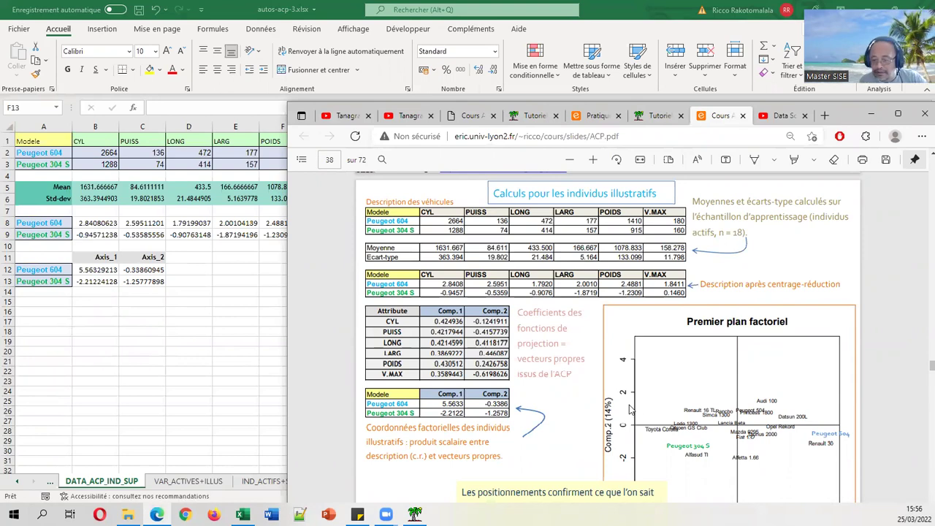
pyautogui.scroll(-1, 837, 380)
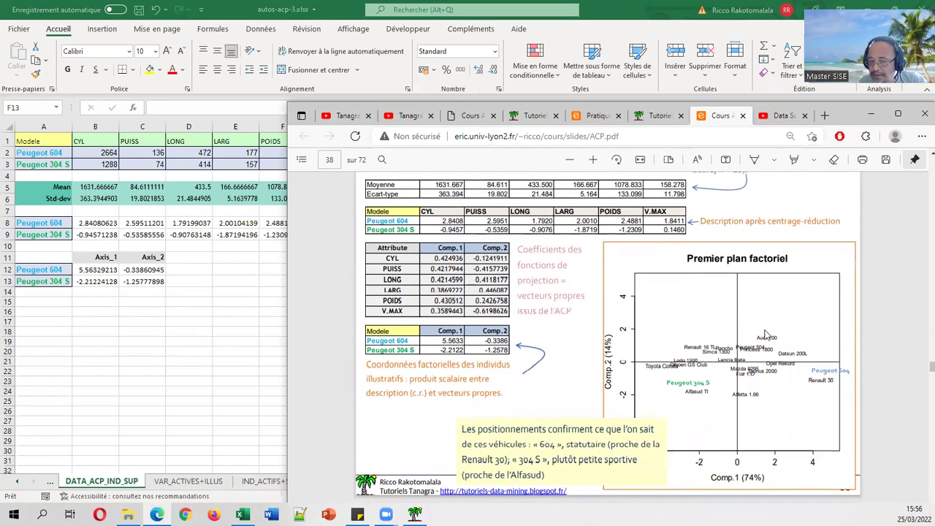
pyautogui.scroll(1, 622, 313)
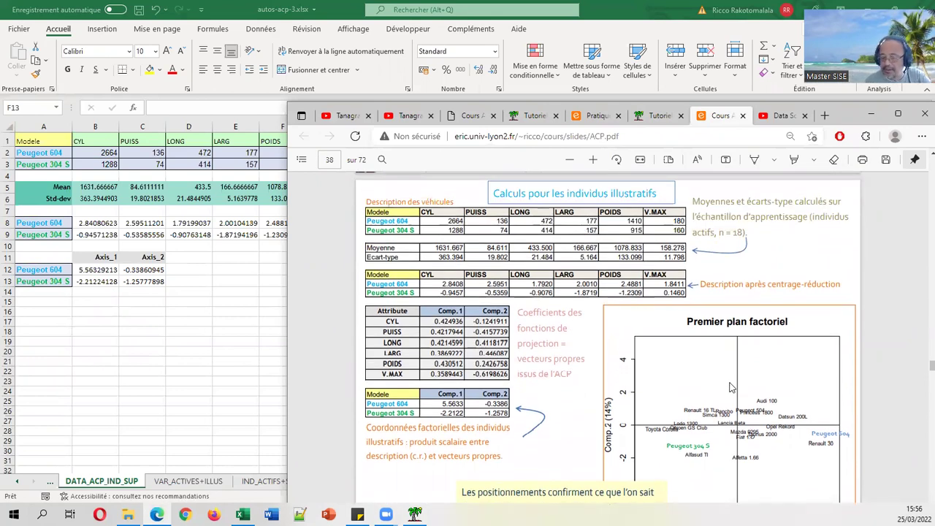
pyautogui.hotkey('alt', 'Tab')
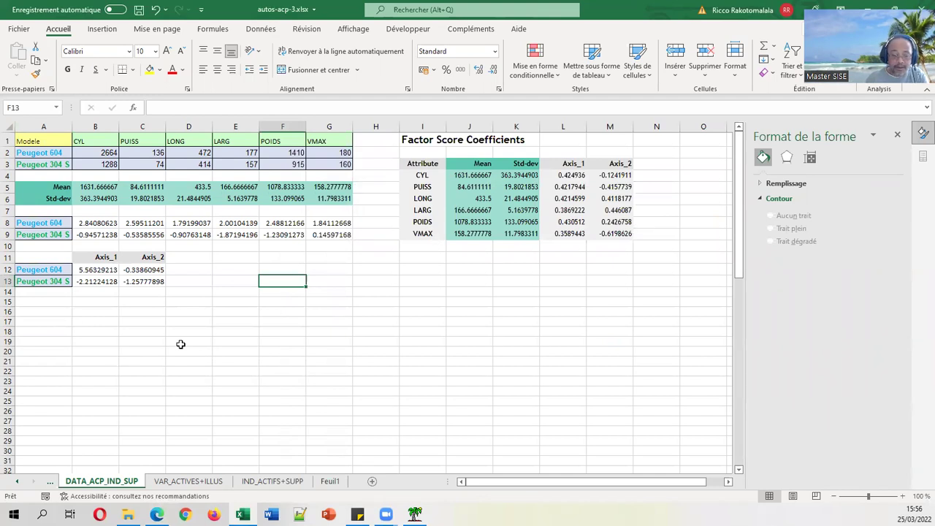
# - Copy the factor map chart from Feuil1 onto the DATA_ACP_IND_SUP sheet, placing it below the Factor Score Coefficients table
pyautogui.click(334, 481)
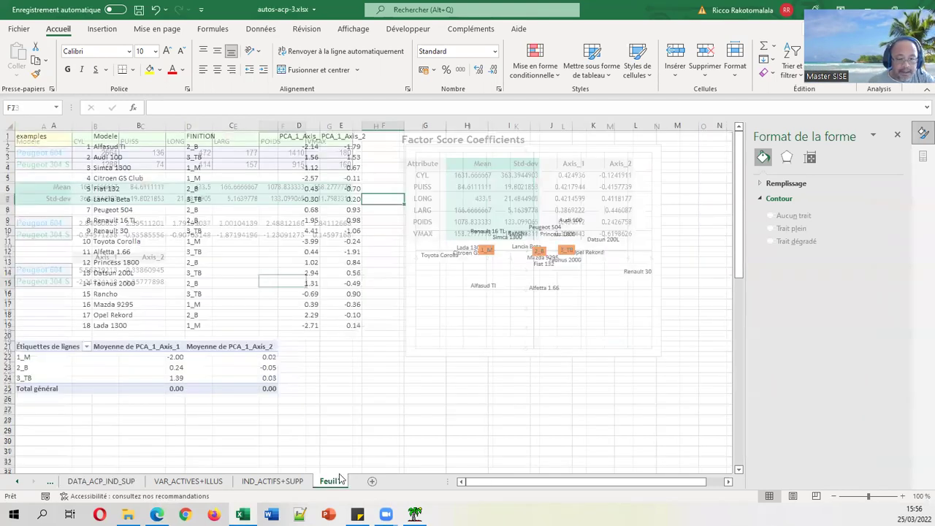
pyautogui.click(493, 355)
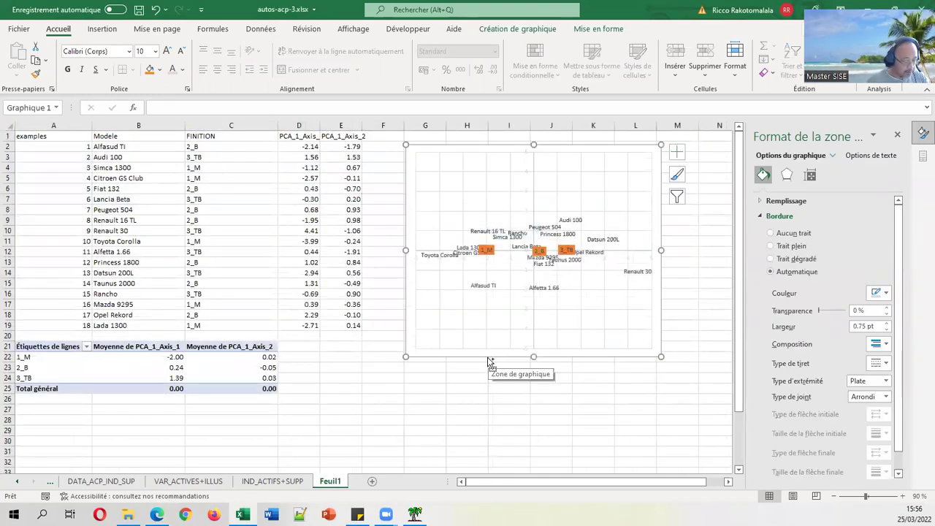
pyautogui.click(272, 480)
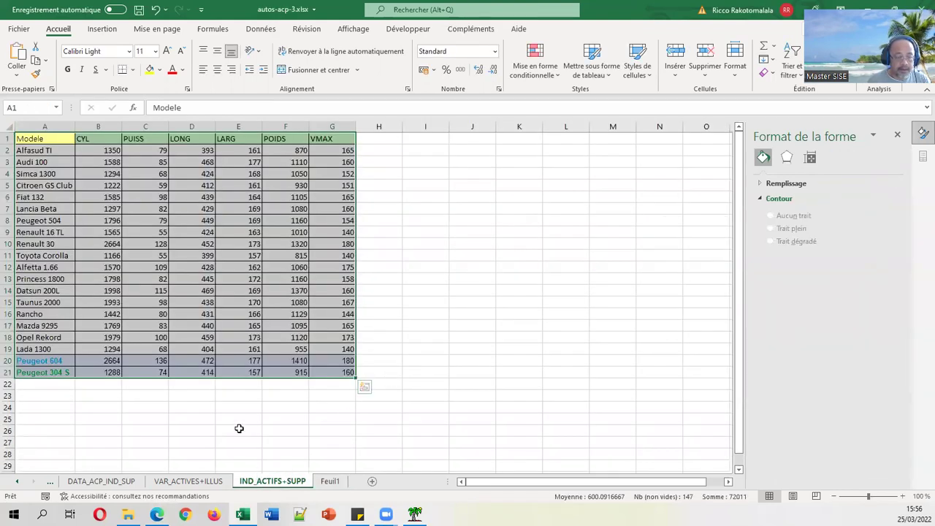
pyautogui.click(186, 481)
pyautogui.click(134, 481)
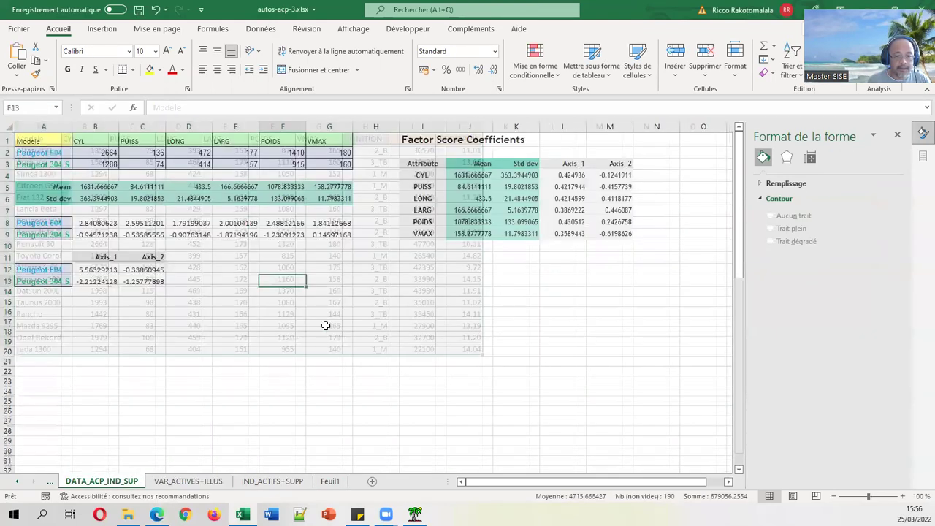
pyautogui.click(313, 265)
pyautogui.hotkey('ctrl', 'v')
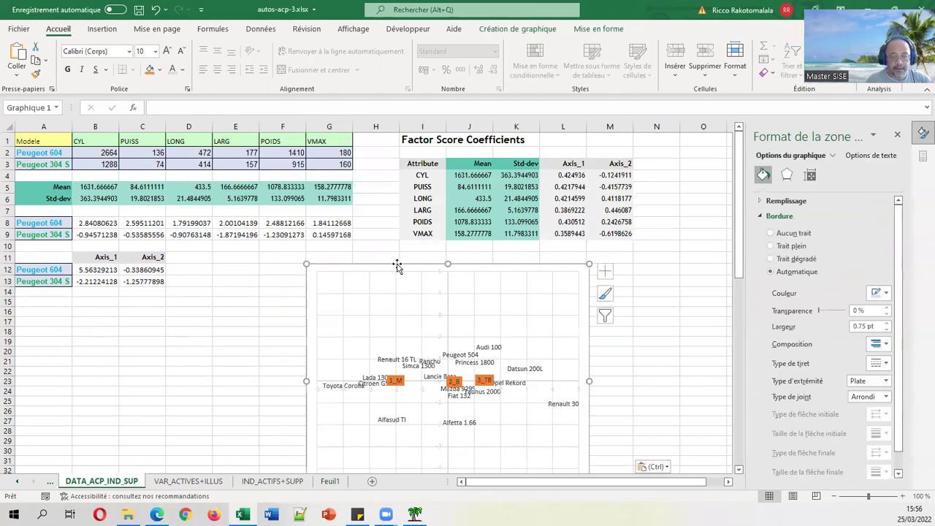
pyautogui.moveTo(496, 264); pyautogui.dragTo(496, 254)
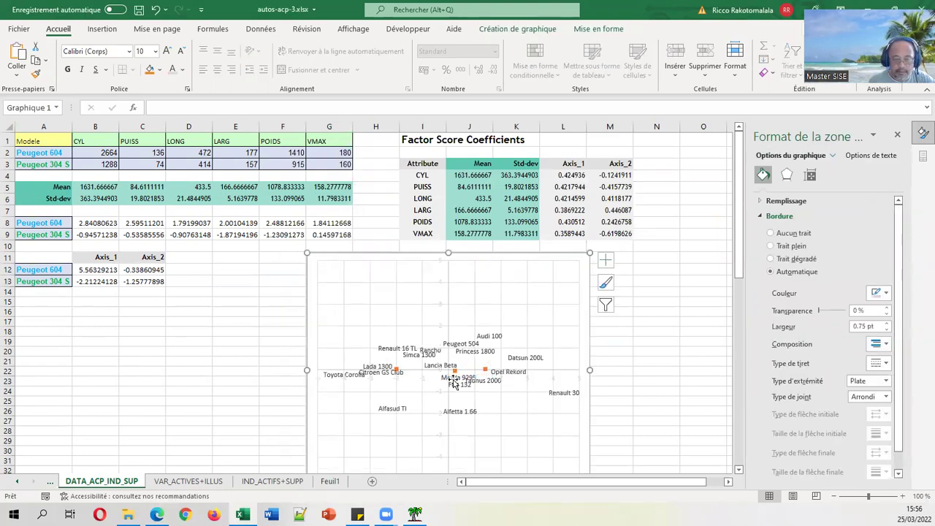
# - Delete the series of group means (1_M, 2_B, 3_TB) from the copied chart
pyautogui.click(485, 370)
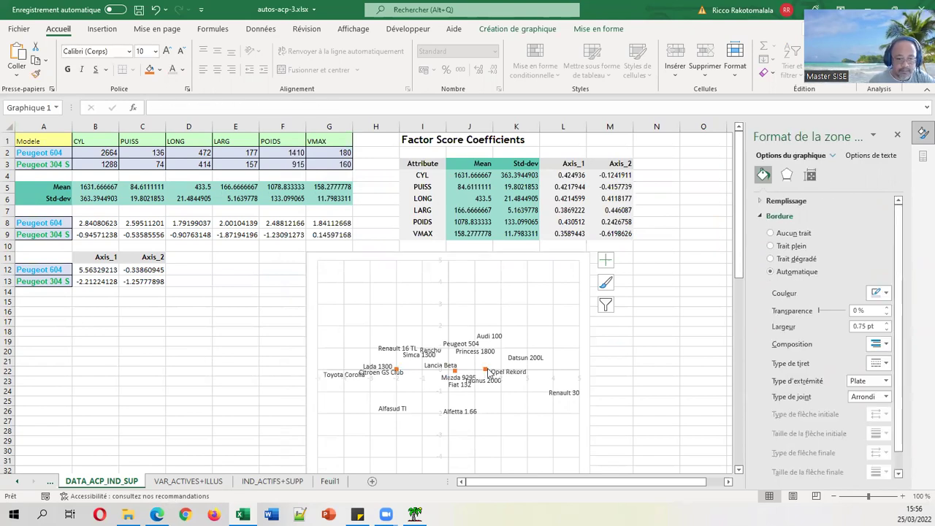
pyautogui.click(658, 294)
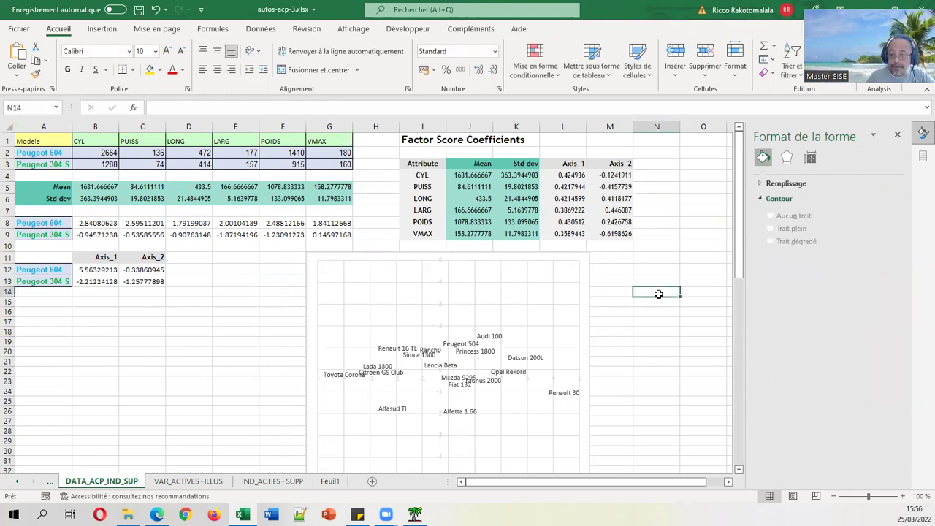
pyautogui.click(425, 300)
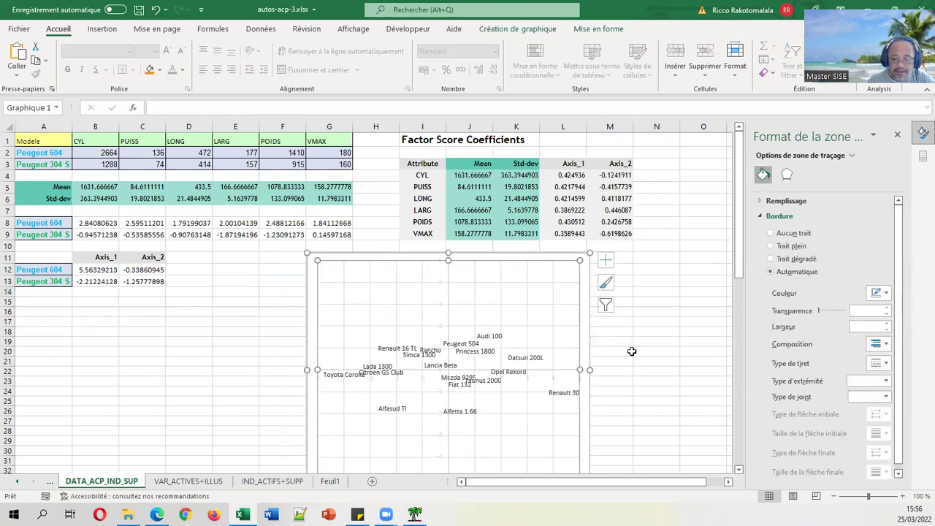
# - Add a new series to the chart with the Axis_1 coordinates in B12:B13 as X values
pyautogui.click(835, 497)
pyautogui.click(617, 347)
pyautogui.click(436, 303)
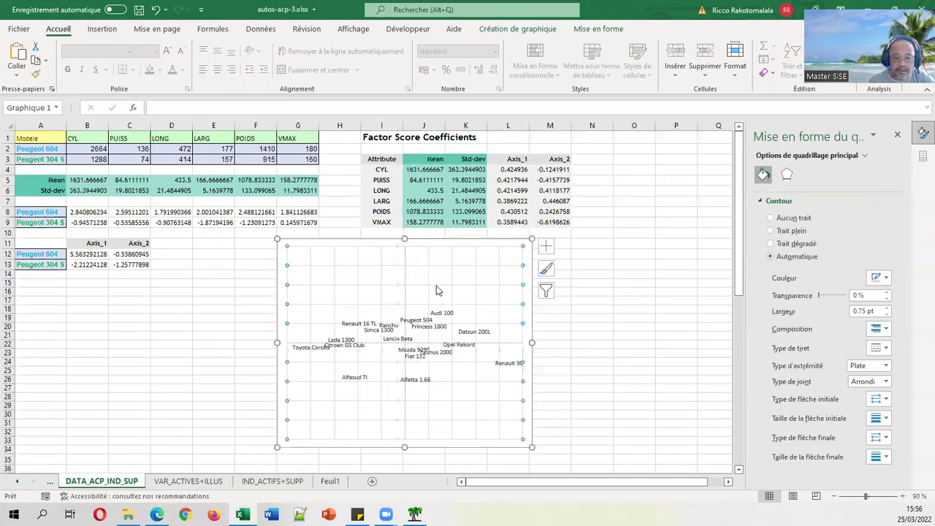
pyautogui.rightClick(436, 276)
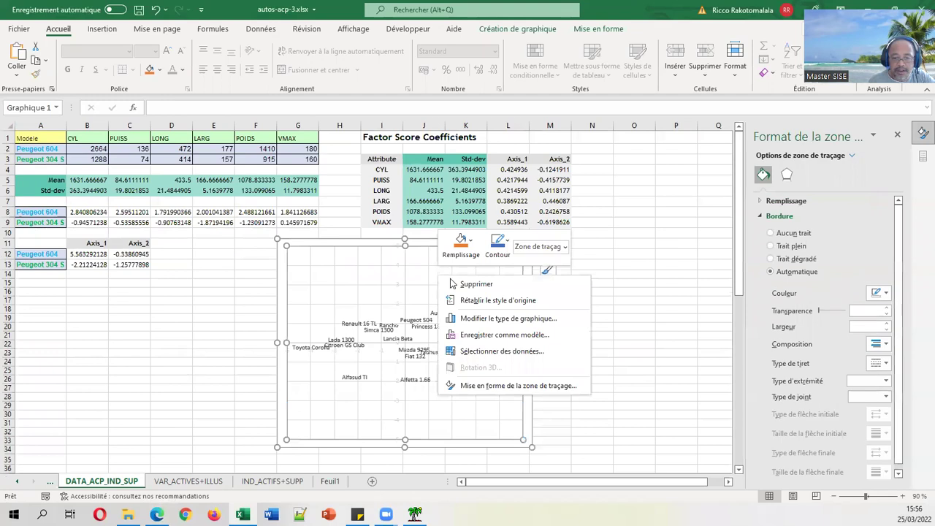
pyautogui.click(481, 352)
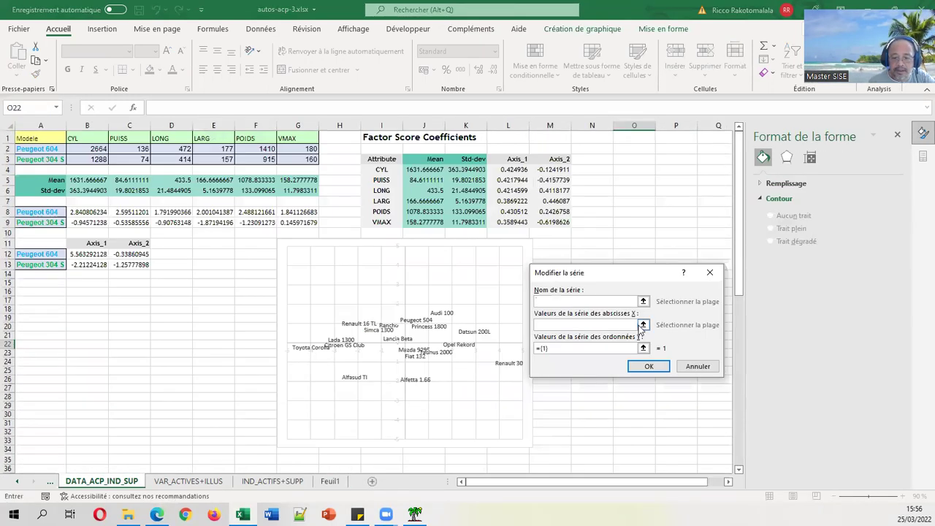
pyautogui.click(643, 324)
pyautogui.moveTo(95, 254); pyautogui.dragTo(91, 267)
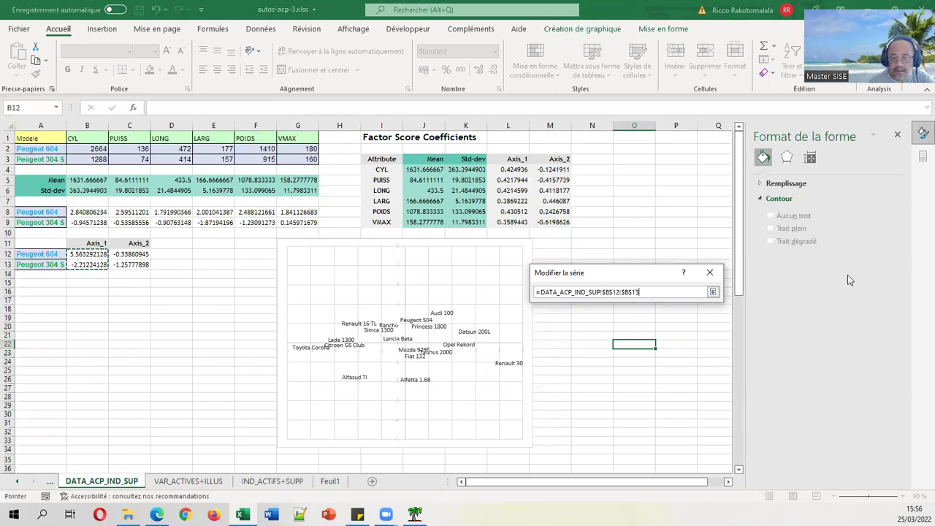
pyautogui.click(714, 293)
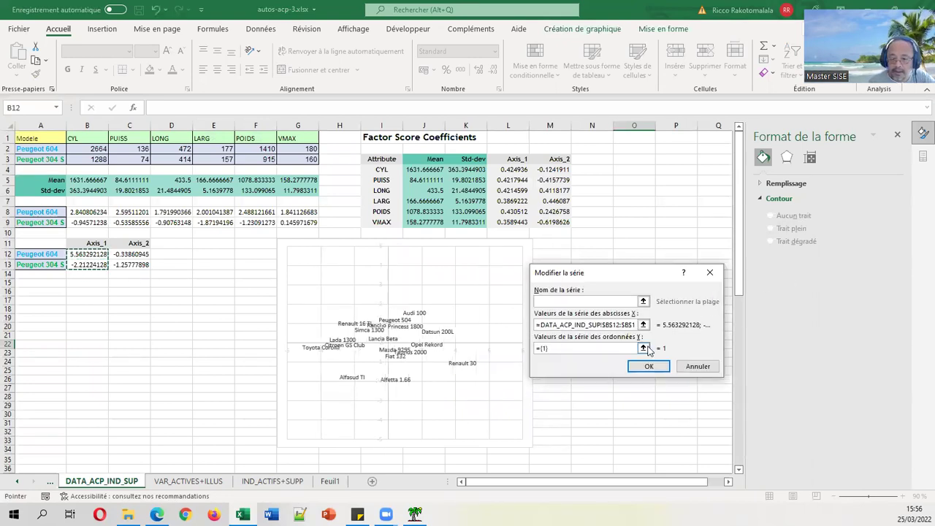
# - Set the new series' Y values to the Axis_2 coordinates in C12:C13 and accept the chart data
pyautogui.click(644, 346)
pyautogui.moveTo(124, 255); pyautogui.dragTo(125, 265)
pyautogui.click(713, 293)
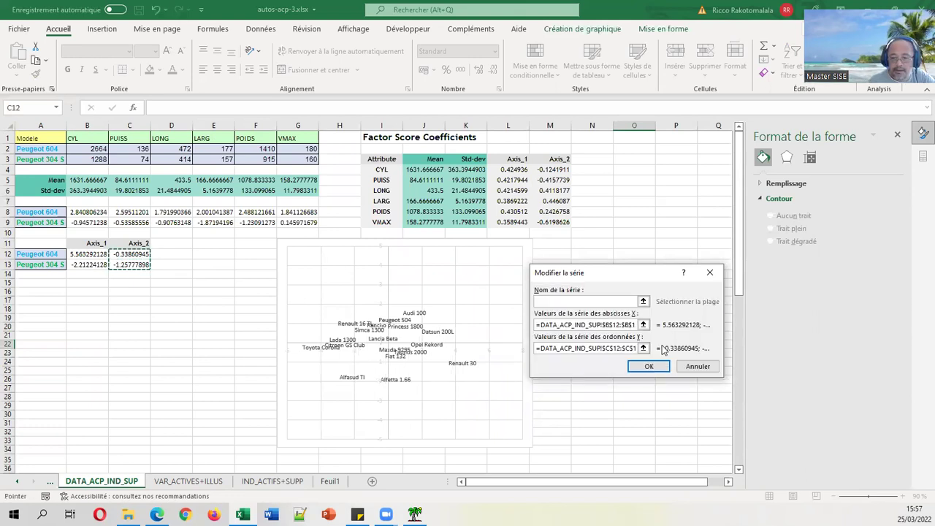
pyautogui.click(650, 366)
pyautogui.click(726, 404)
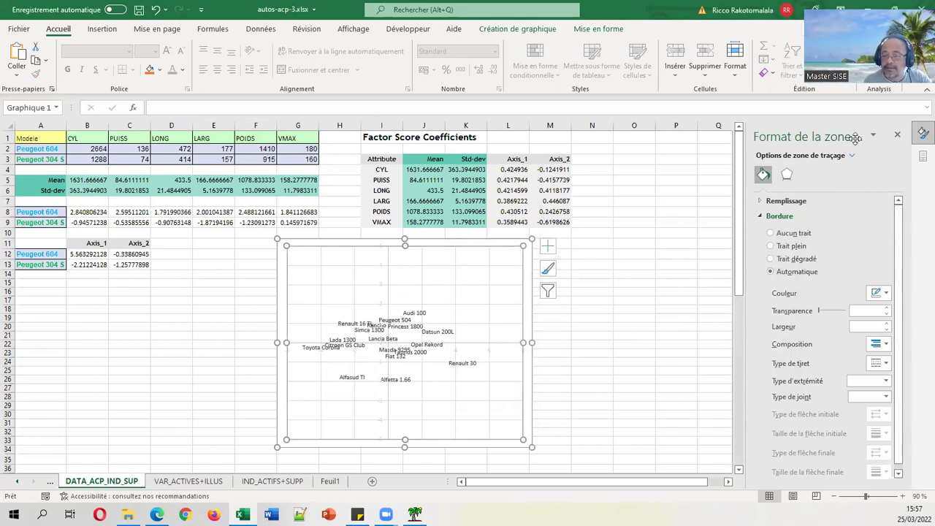
# - Select Série2, the two Peugeot points, in the chart and add data labels to it
pyautogui.click(575, 284)
pyautogui.click(525, 287)
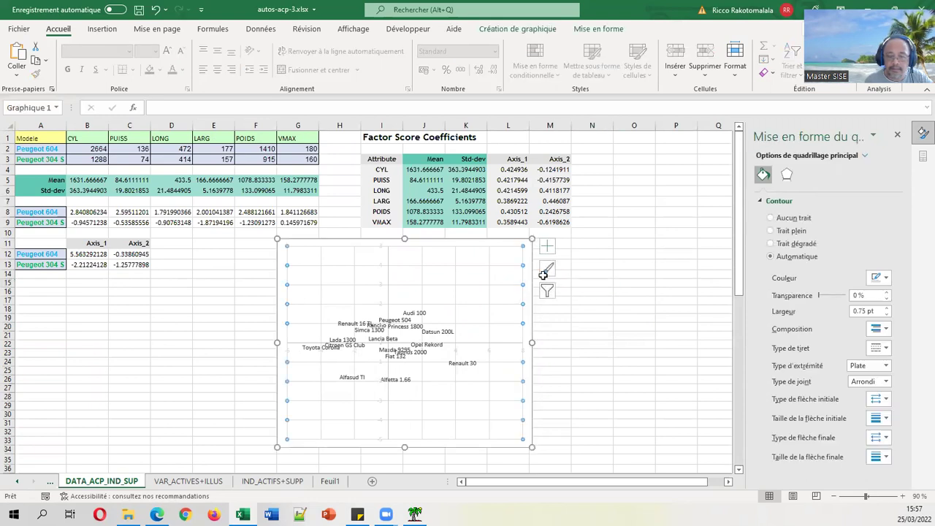
pyautogui.click(474, 270)
pyautogui.click(852, 155)
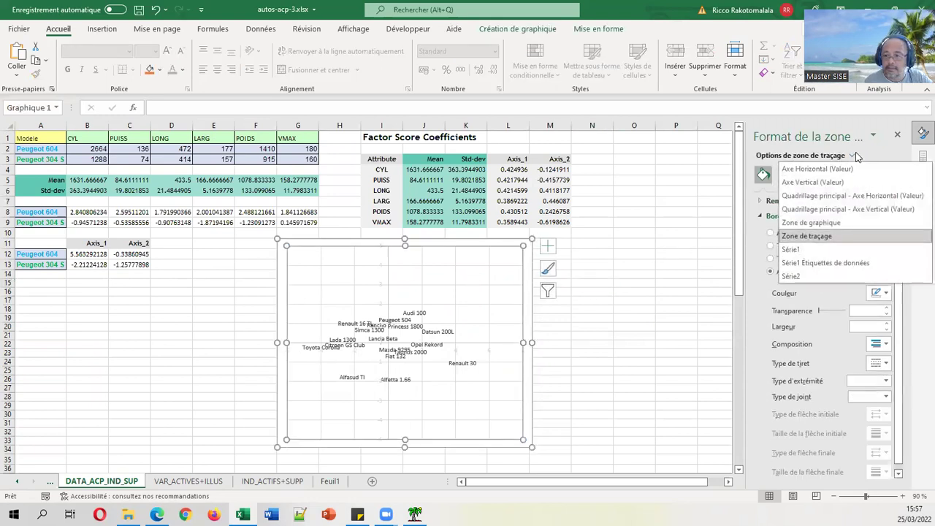
pyautogui.click(807, 277)
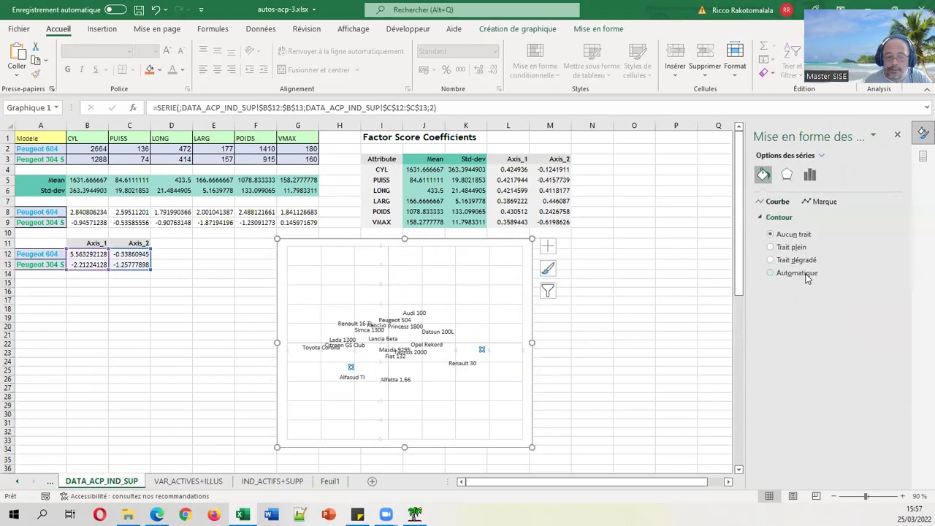
pyautogui.click(818, 203)
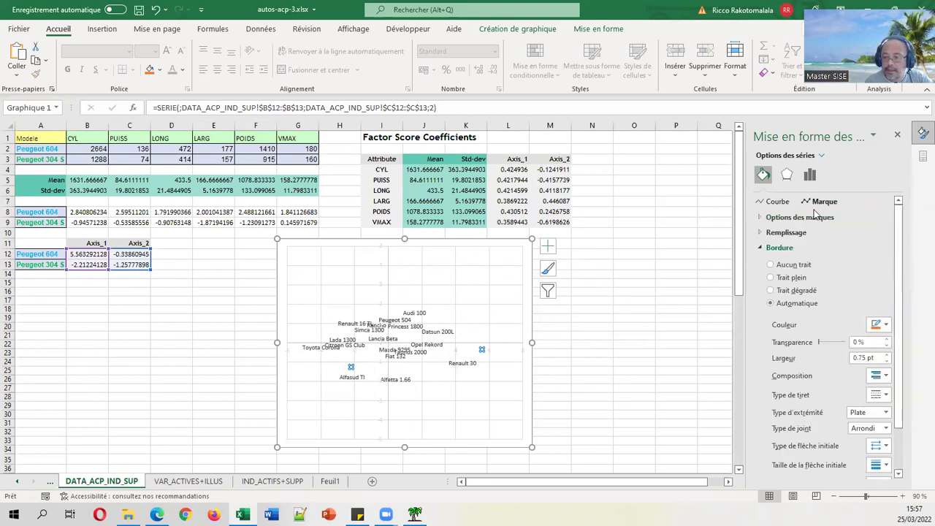
pyautogui.rightClick(482, 350)
pyautogui.click(544, 444)
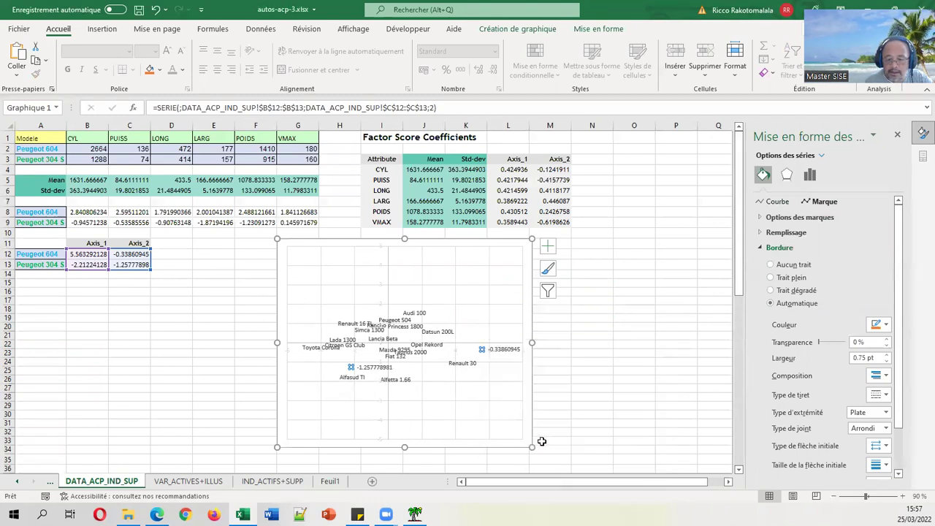
# - Show the names from A12:A13 instead of the Y values in the Peugeot labels, and centre the labels on their points
pyautogui.click(510, 349)
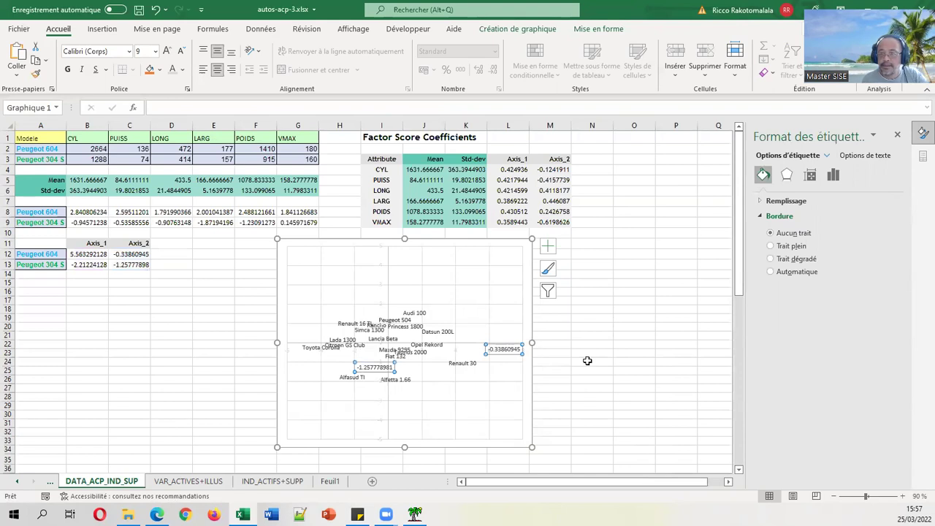
pyautogui.click(833, 174)
pyautogui.click(804, 202)
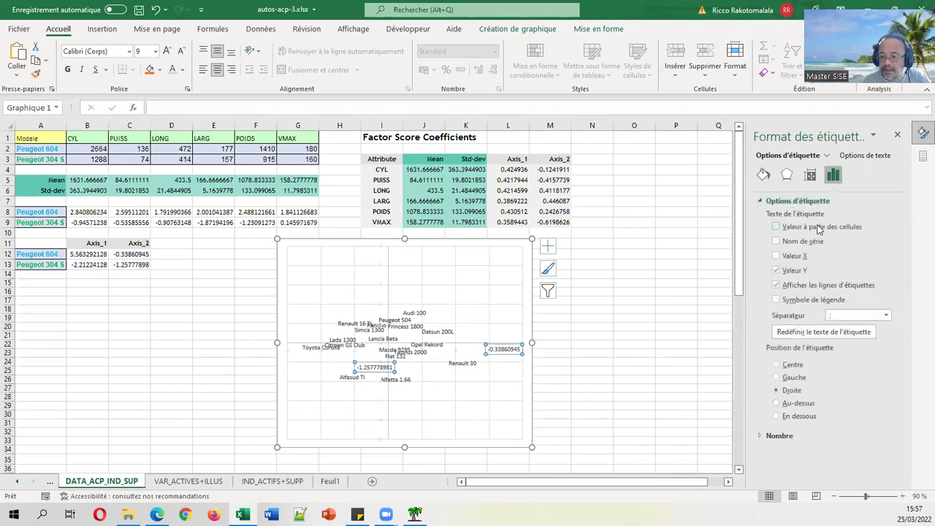
pyautogui.click(807, 228)
pyautogui.click(692, 323)
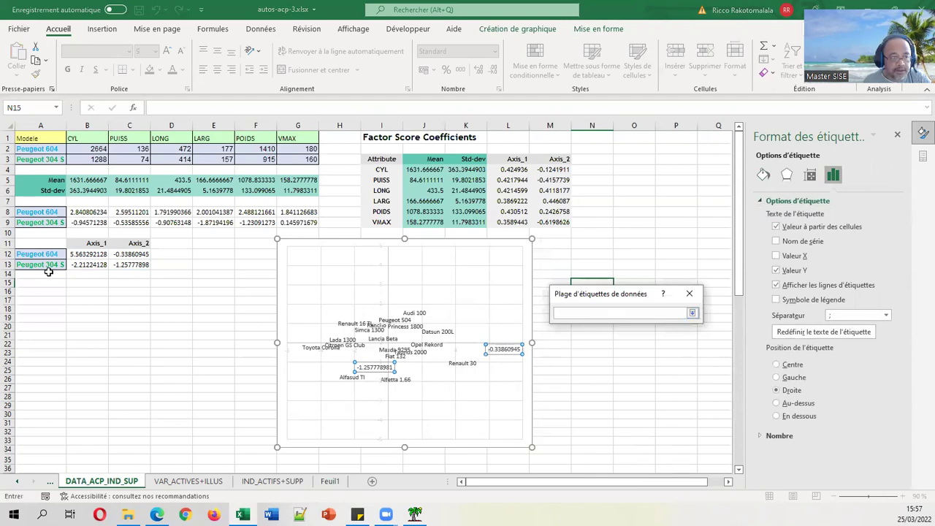
pyautogui.moveTo(38, 255); pyautogui.dragTo(39, 260)
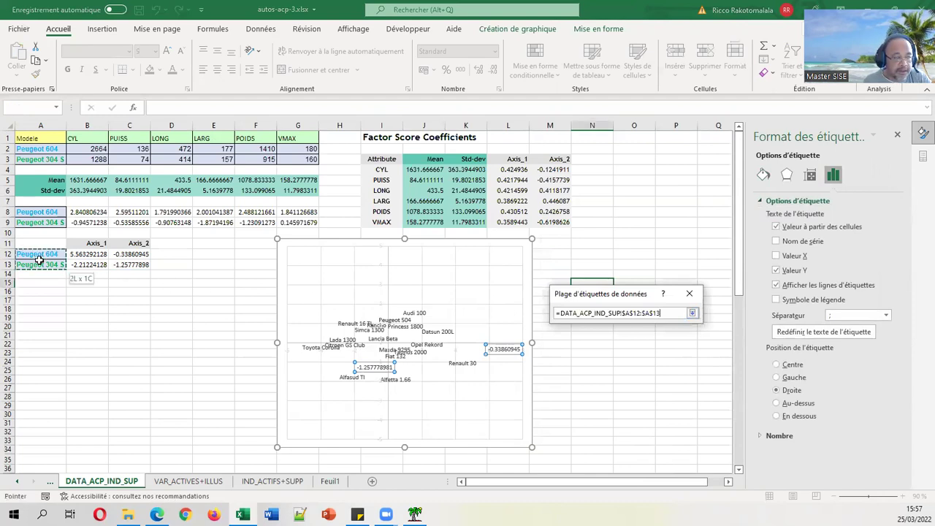
pyautogui.click(692, 312)
pyautogui.click(626, 346)
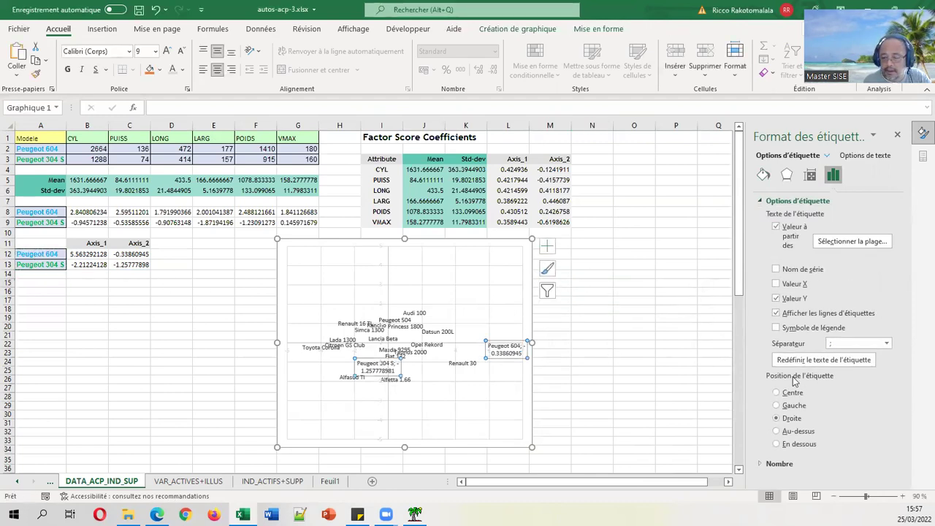
pyautogui.click(796, 394)
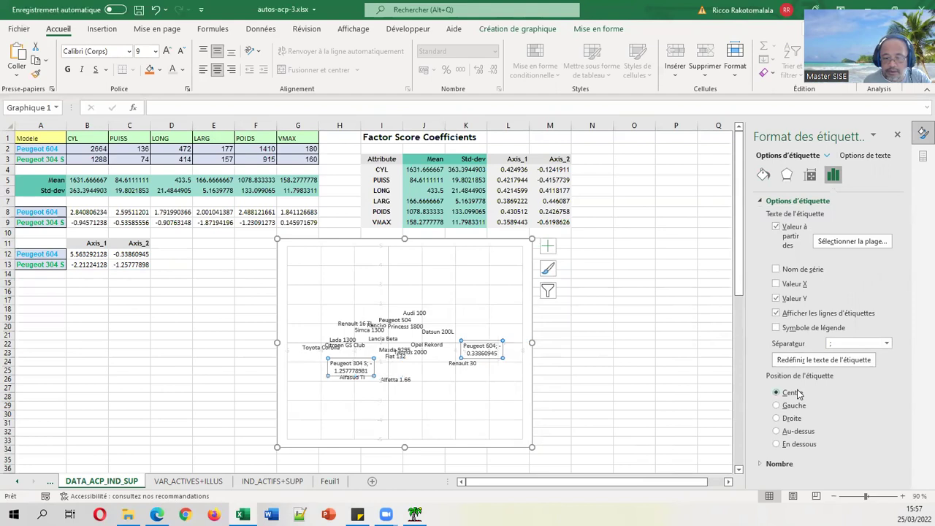
pyautogui.click(794, 299)
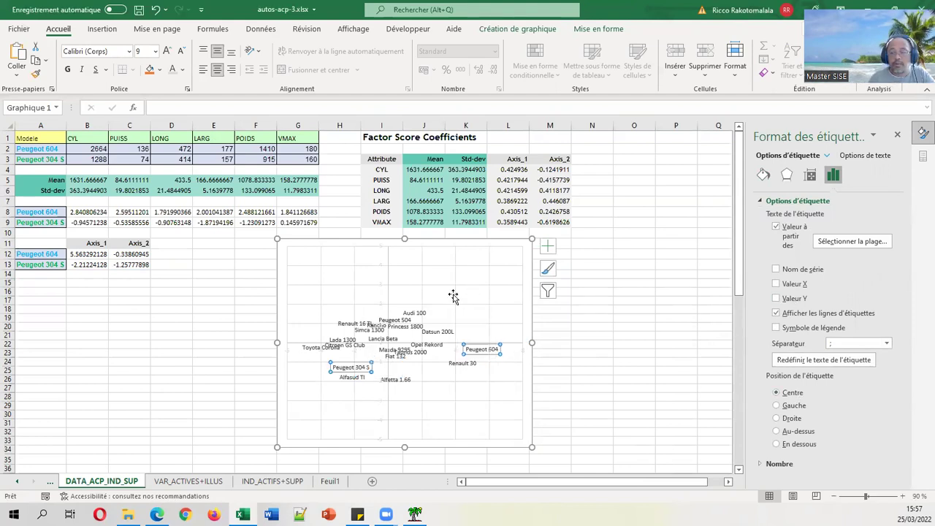
# - Format the two Peugeot data labels in bold dark red text at size 11
pyautogui.click(182, 69)
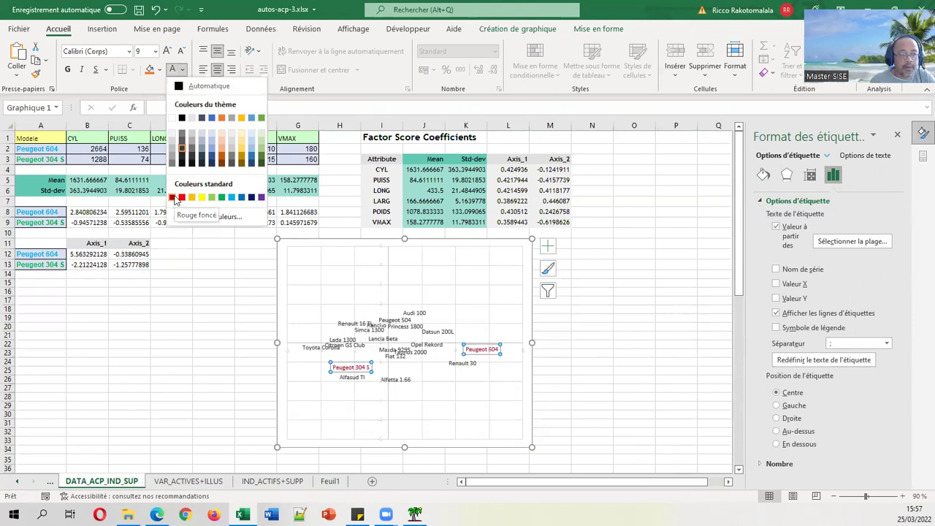
pyautogui.click(174, 198)
pyautogui.click(67, 70)
pyautogui.click(167, 55)
pyautogui.click(167, 54)
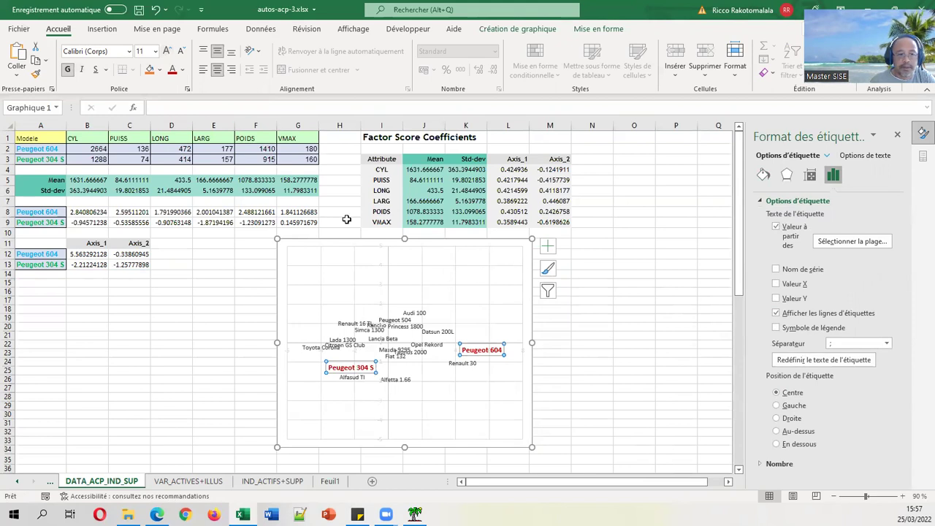
# - Reduce the two Peugeot data labels to font size 10.5 and deselect the chart
pyautogui.click(179, 51)
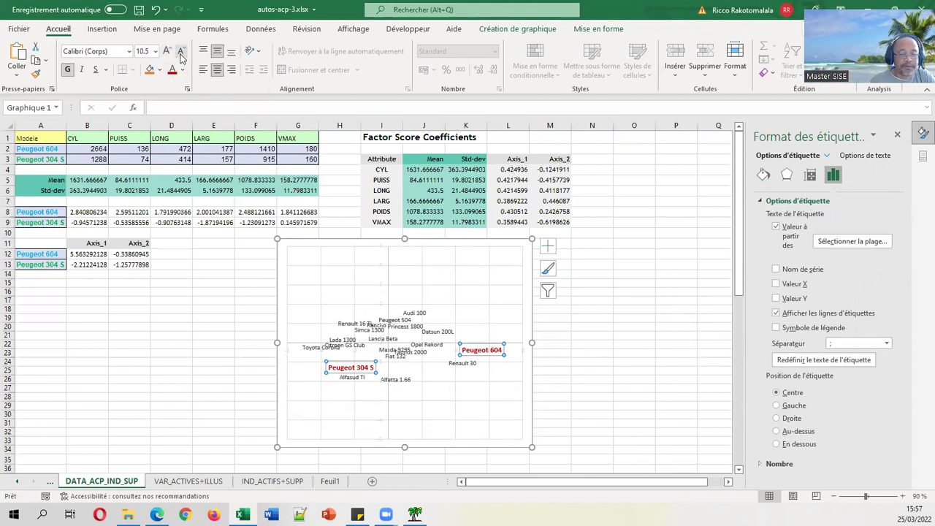
pyautogui.click(591, 273)
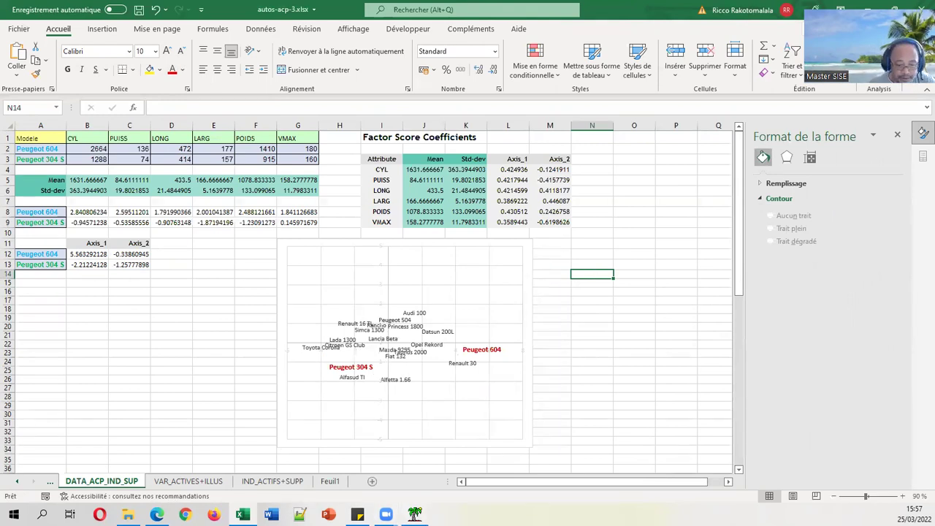
# - Switch to TANAGRA to compare the Peugeot positions in Scatterplot with label 1 with the chart, and return to Excel
pyautogui.click(414, 514)
pyautogui.click(78, 146)
pyautogui.click(139, 195)
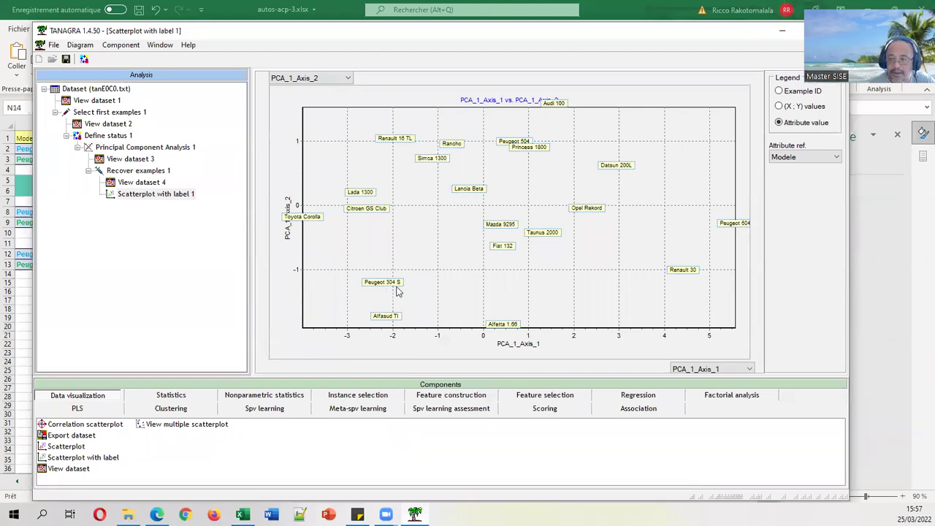
pyautogui.click(243, 515)
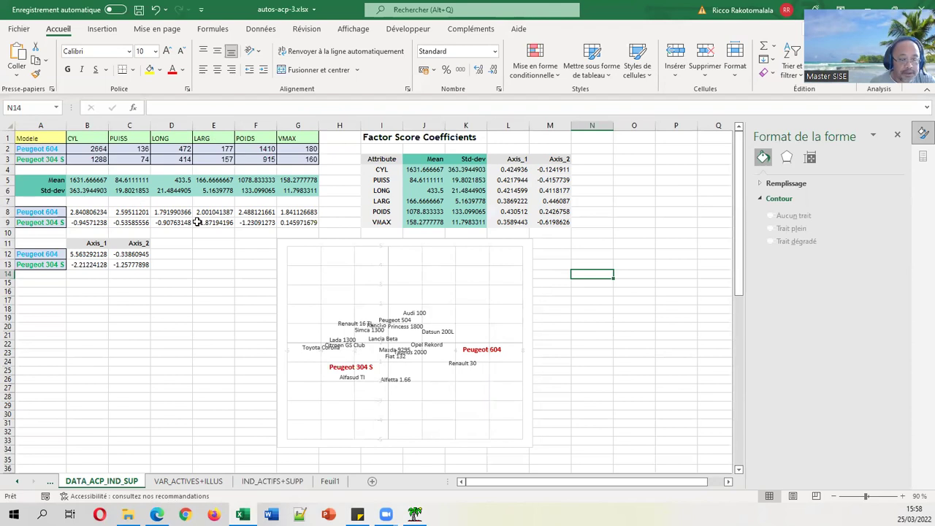
# - Switch to the browser to review the projection formulas for supplementary individuals in Pratique_Methodes_Factorielles.pdf, and return to the Excel factor map
pyautogui.click(185, 515)
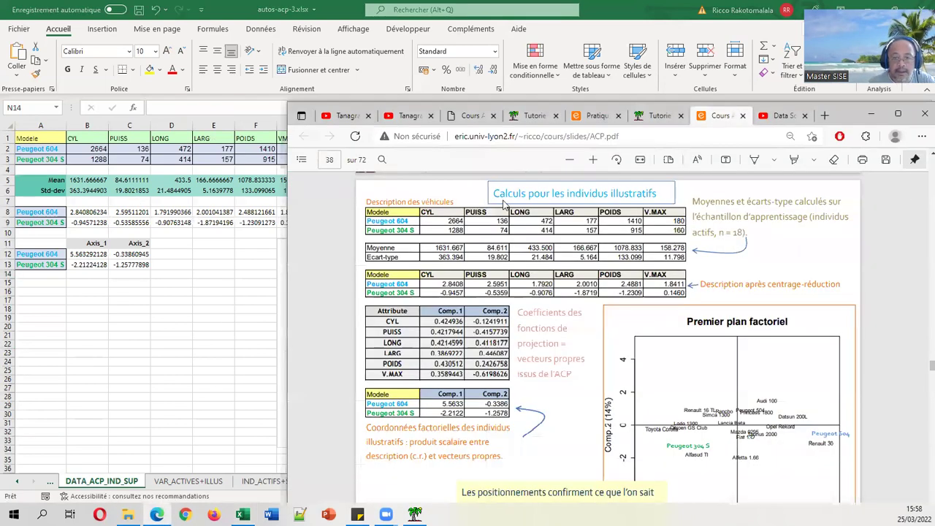
pyautogui.click(593, 116)
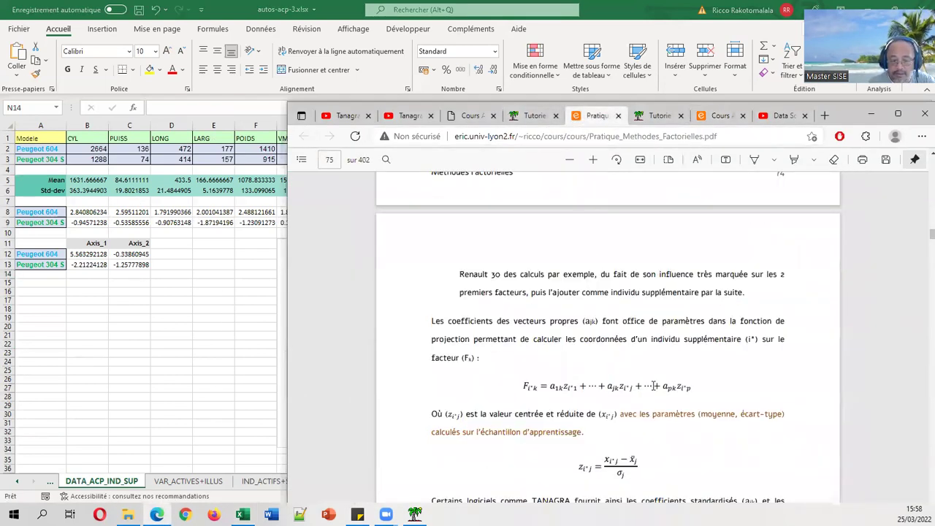
pyautogui.hotkey('alt', 'Tab')
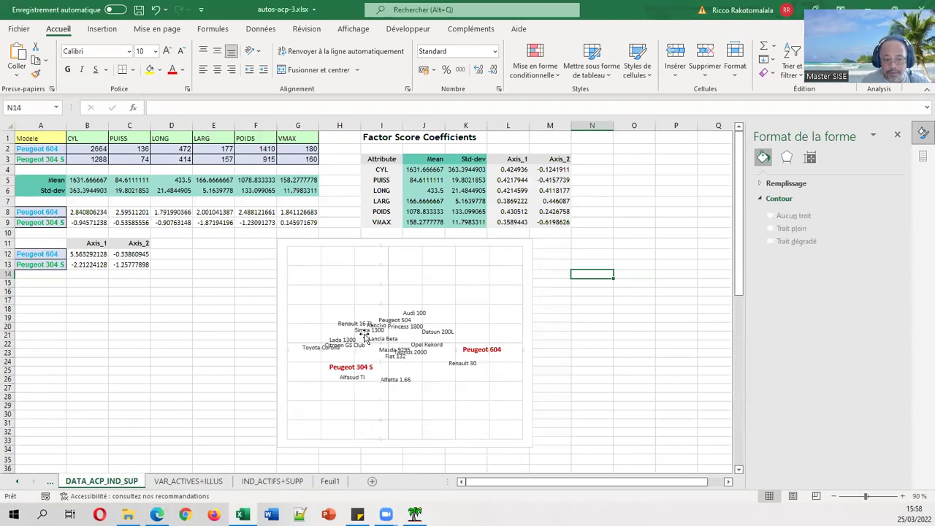